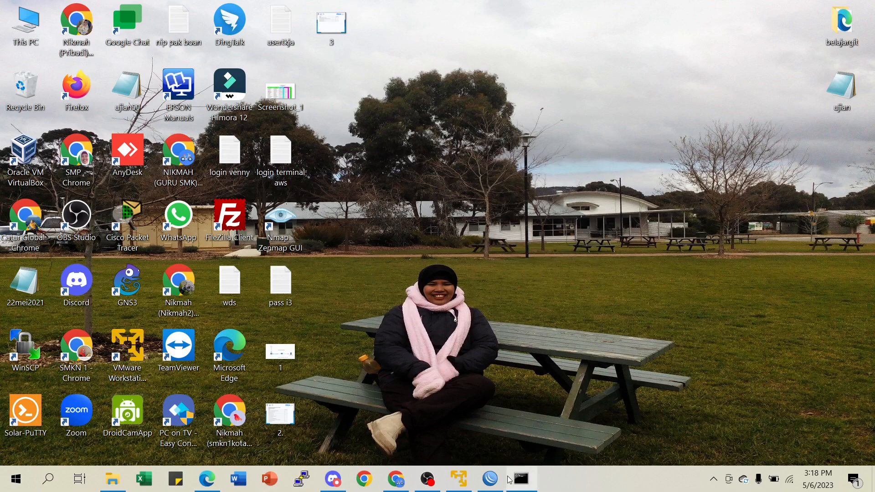
click(207, 479)
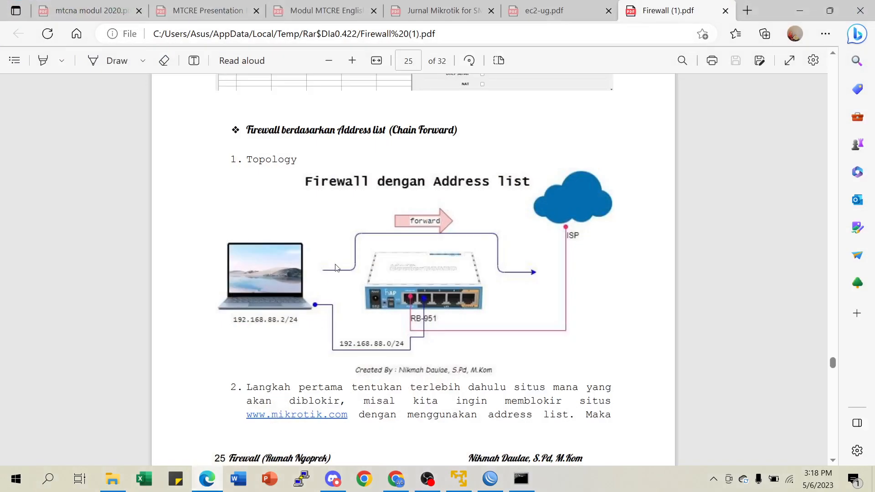
scroll(360, 164, up, 2)
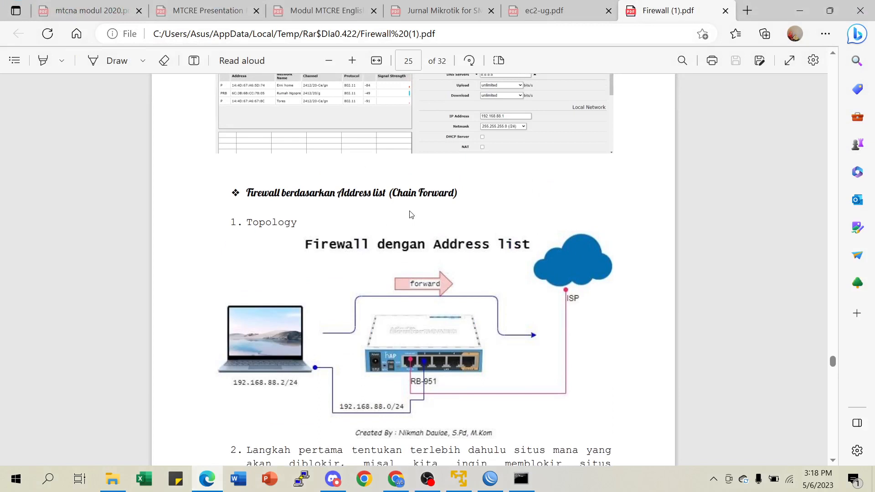
drag(340, 195, 357, 208)
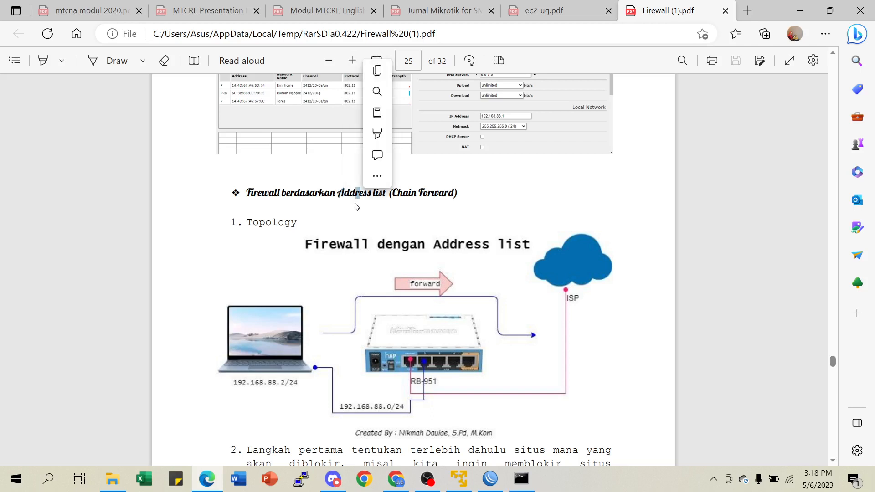
scroll(356, 207, down, 2)
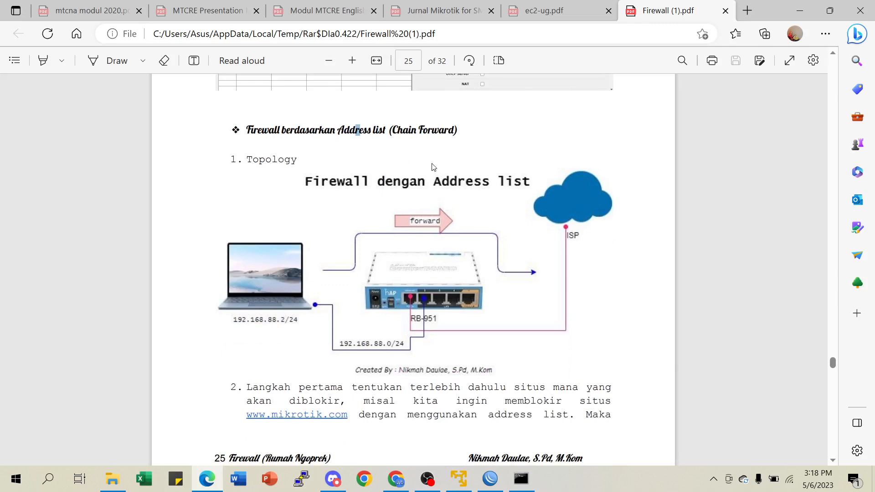
scroll(433, 167, down, 2)
scroll(479, 190, up, 4)
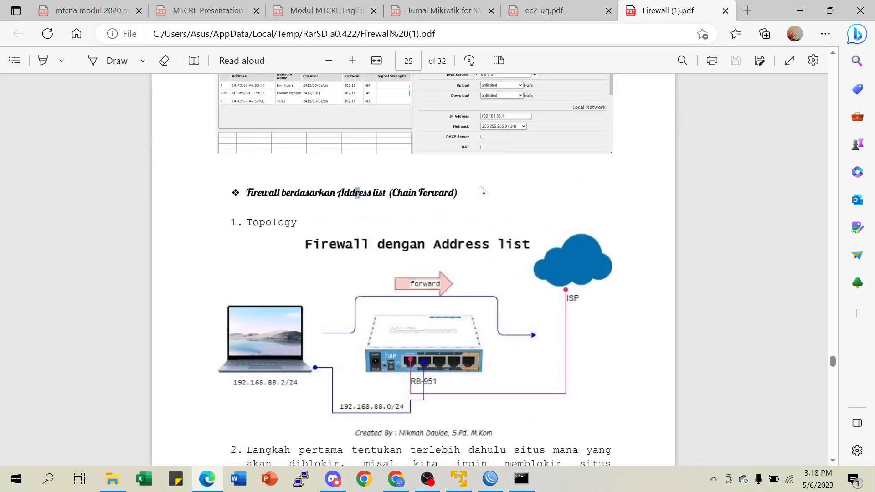
scroll(395, 184, down, 2)
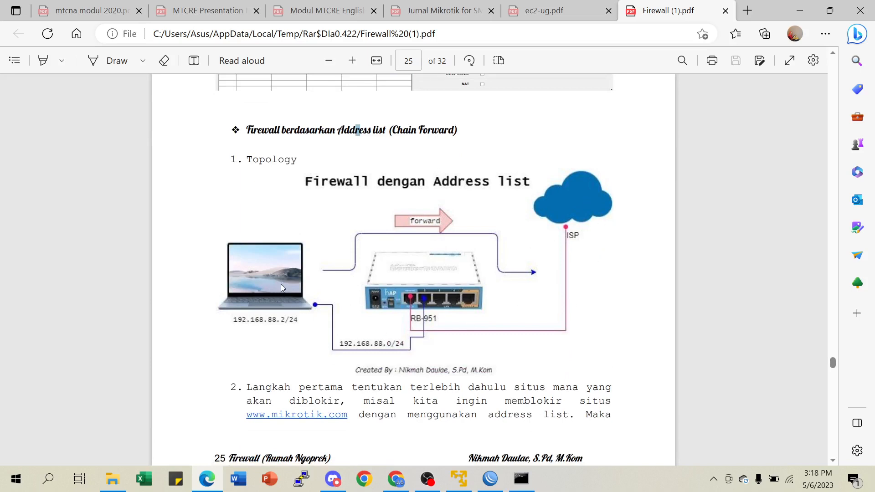
scroll(513, 287, down, 1)
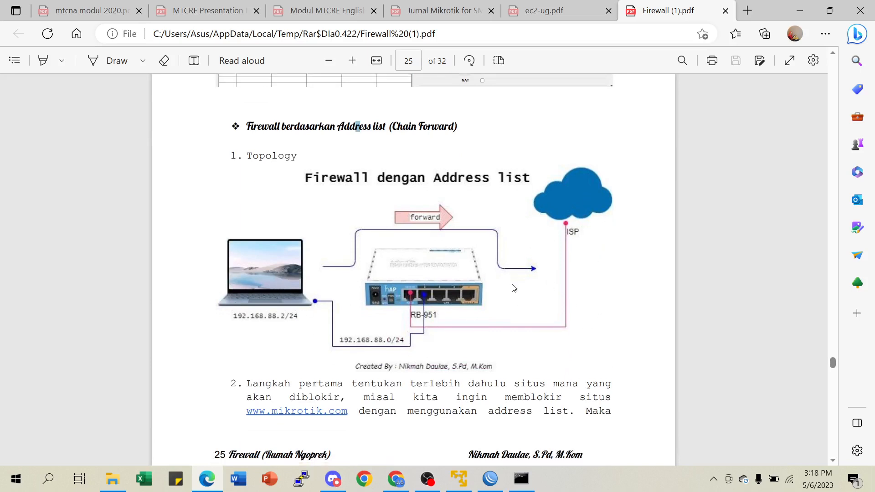
scroll(514, 287, down, 3)
scroll(248, 359, up, 3)
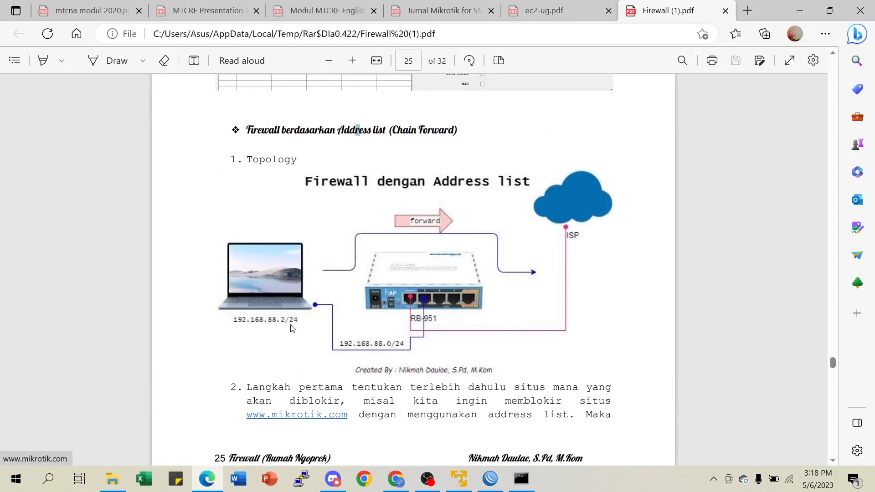
scroll(294, 324, down, 3)
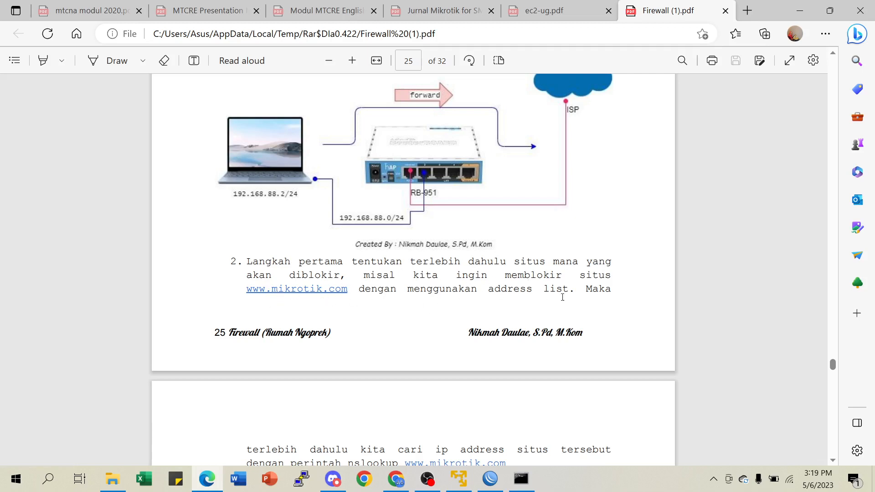
drag(490, 291, 575, 291)
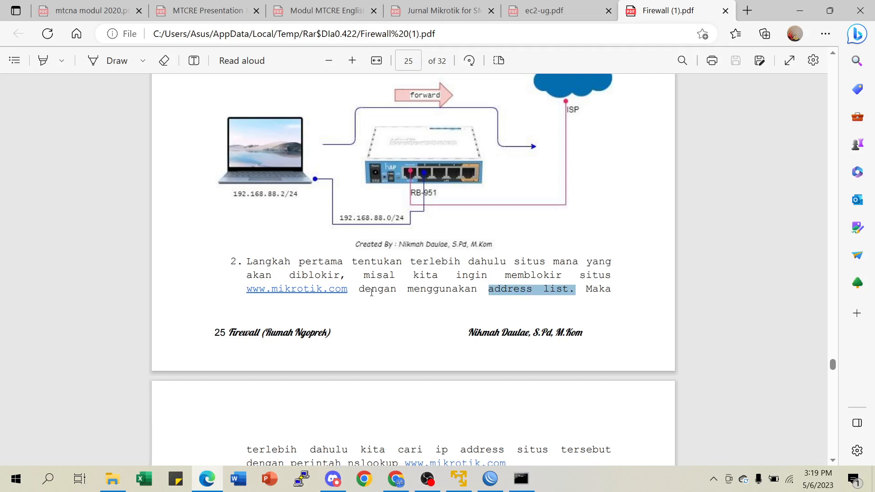
Read the PDF instructions on looking up the site's IP, adding it to the address list, and creating the forward-chain filter rule.
scroll(317, 263, down, 3)
scroll(297, 203, down, 2)
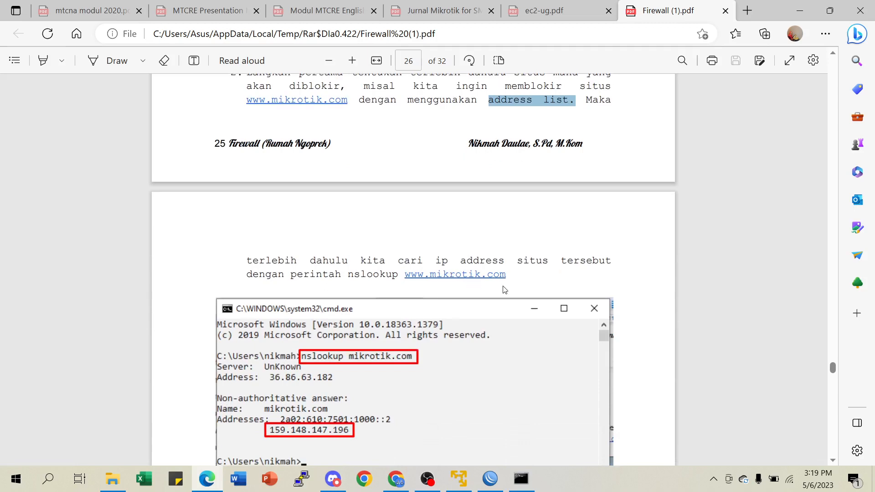
scroll(504, 289, down, 4)
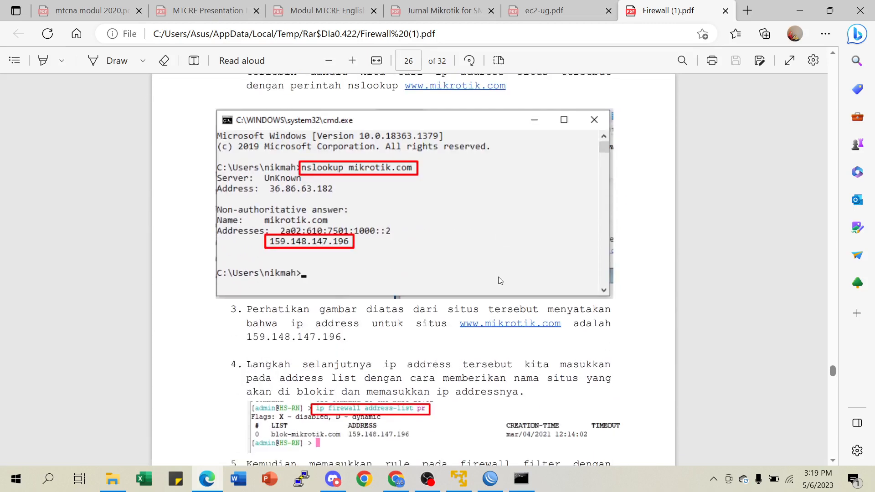
scroll(395, 185, down, 3)
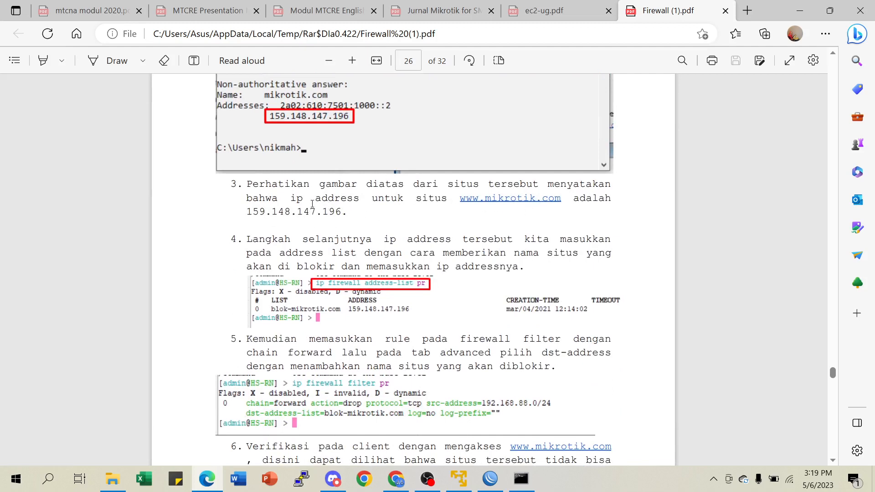
drag(315, 201, 360, 200)
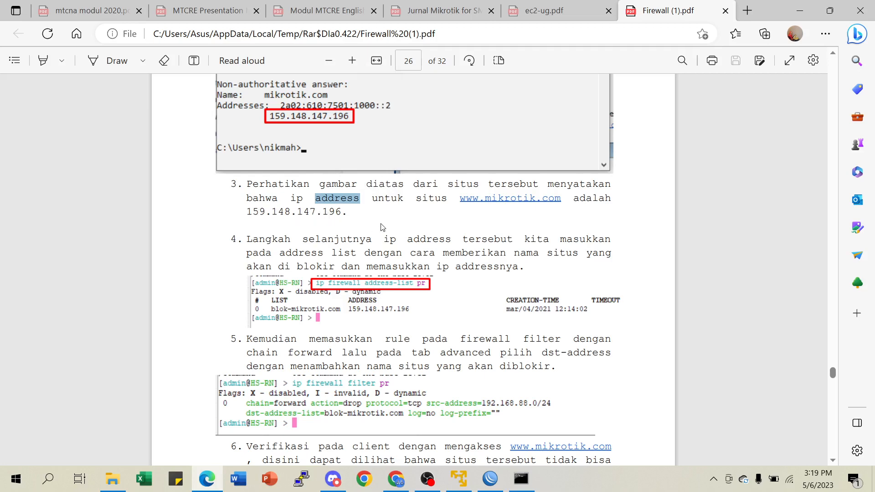
scroll(385, 225, up, 3)
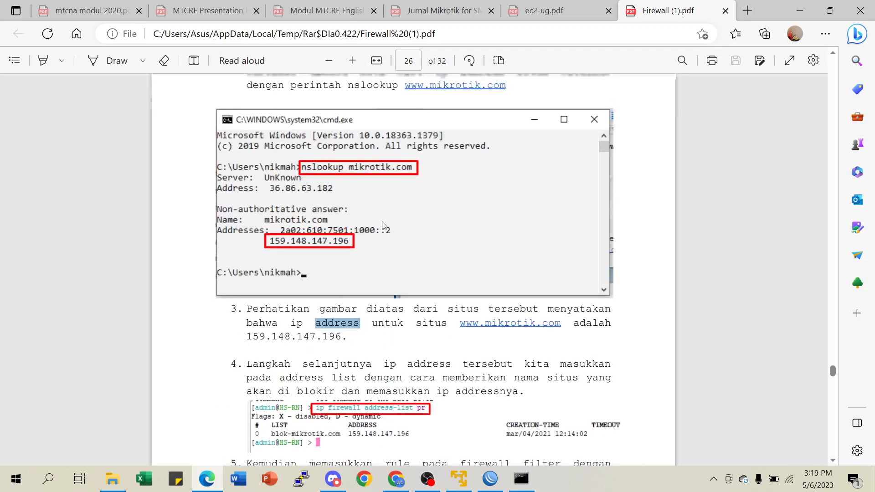
scroll(365, 231, down, 2)
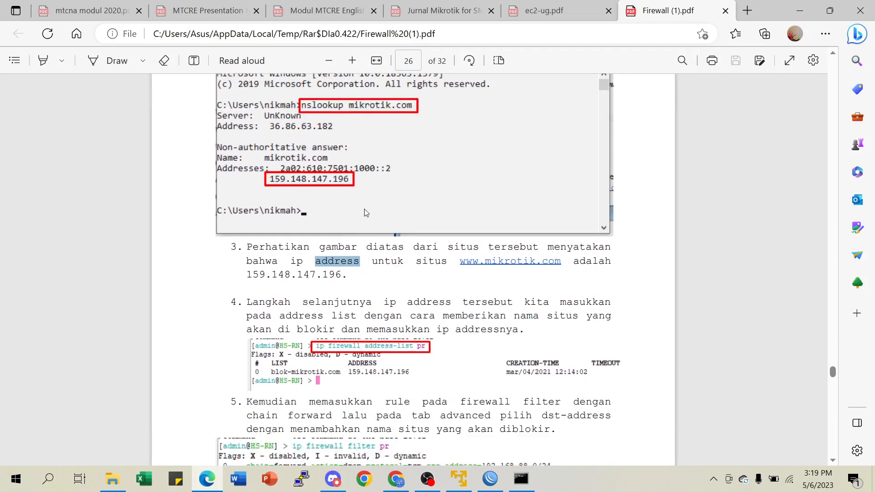
scroll(365, 208, down, 3)
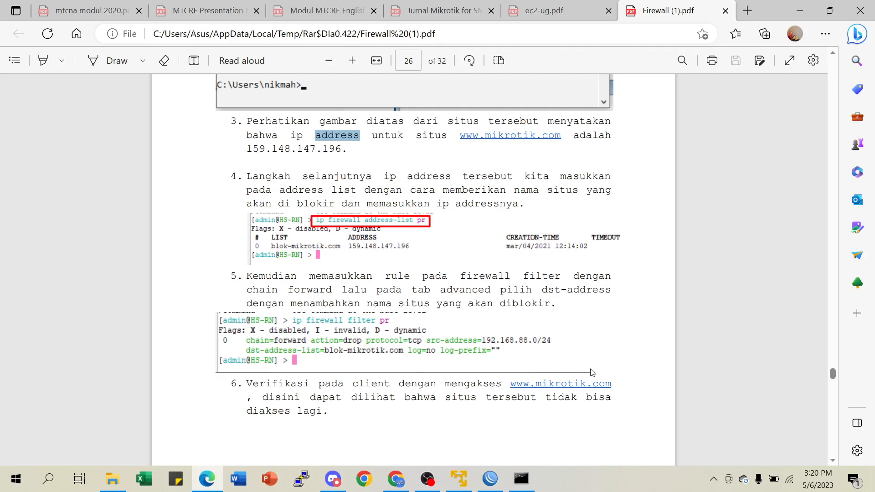
scroll(431, 384, down, 1)
scroll(431, 383, down, 2)
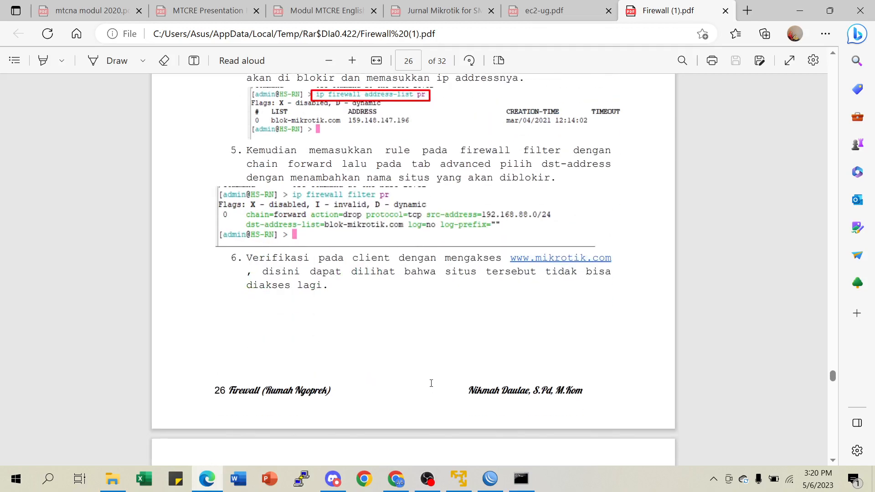
scroll(431, 383, up, 3)
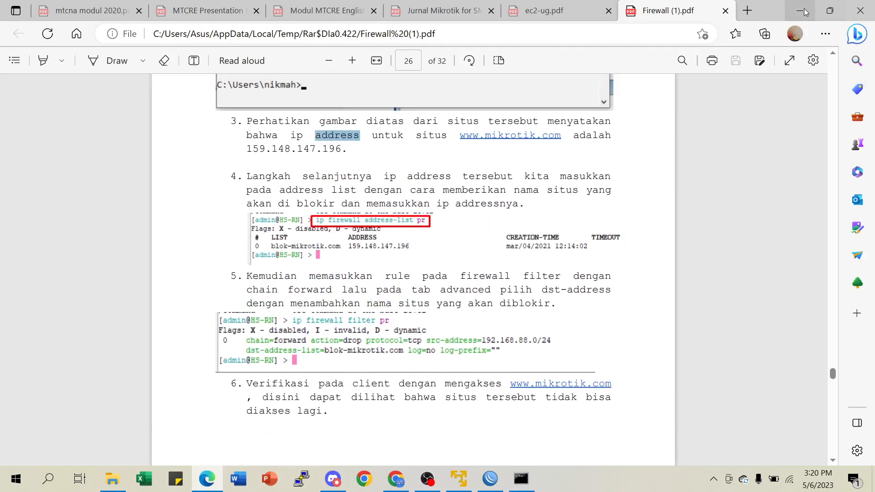
Switch to the PNETLab topology in Chrome and begin a new Docker.io node with the pnetlab/linux-desktop:latest image.
click(803, 9)
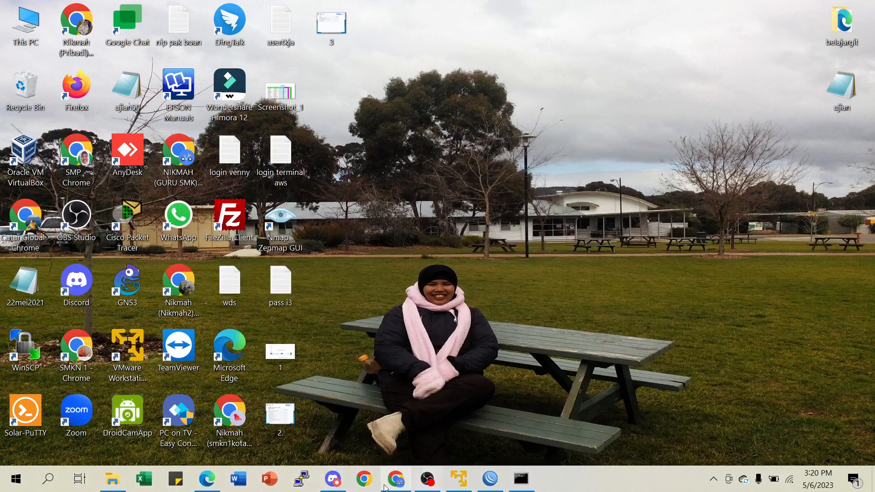
click(397, 479)
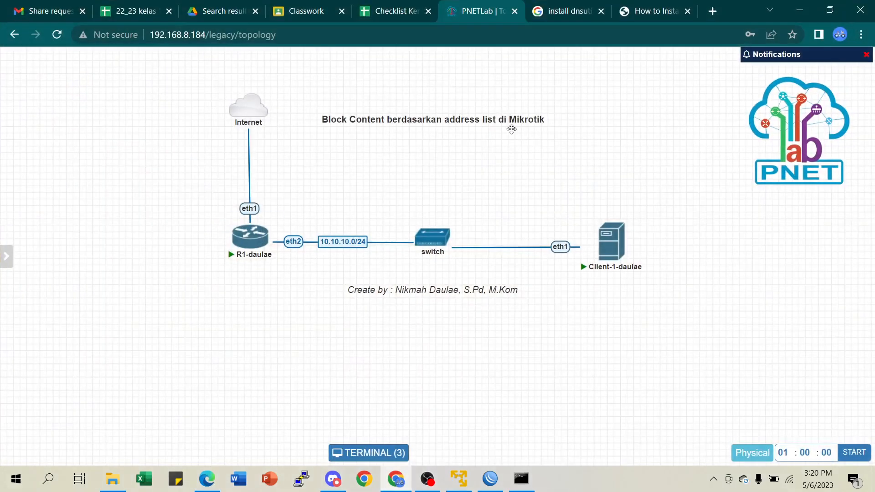
right_click(641, 330)
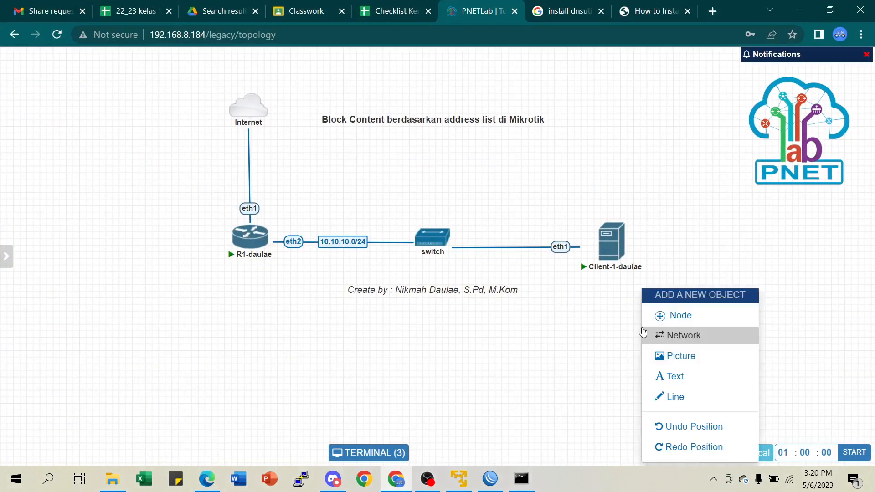
click(674, 325)
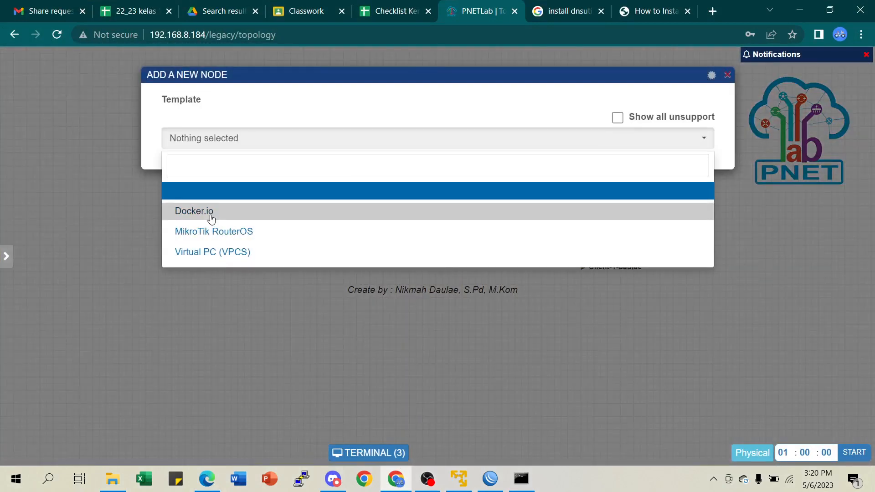
click(211, 219)
click(438, 185)
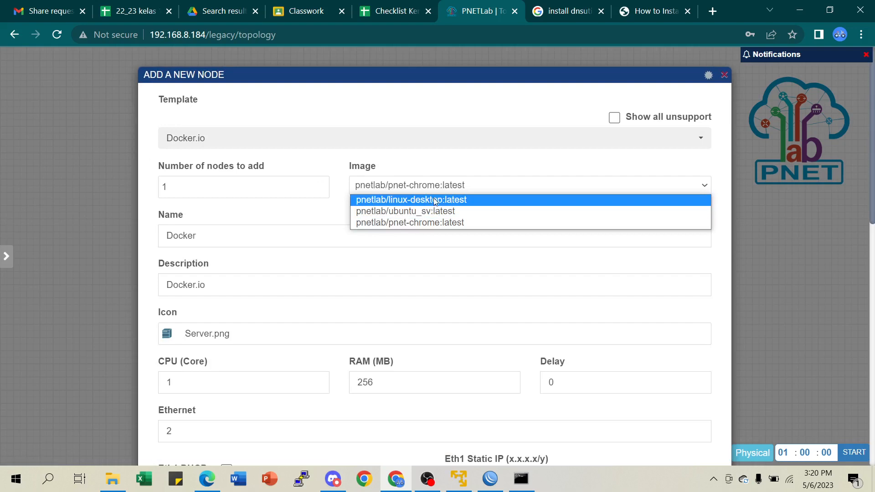
click(435, 201)
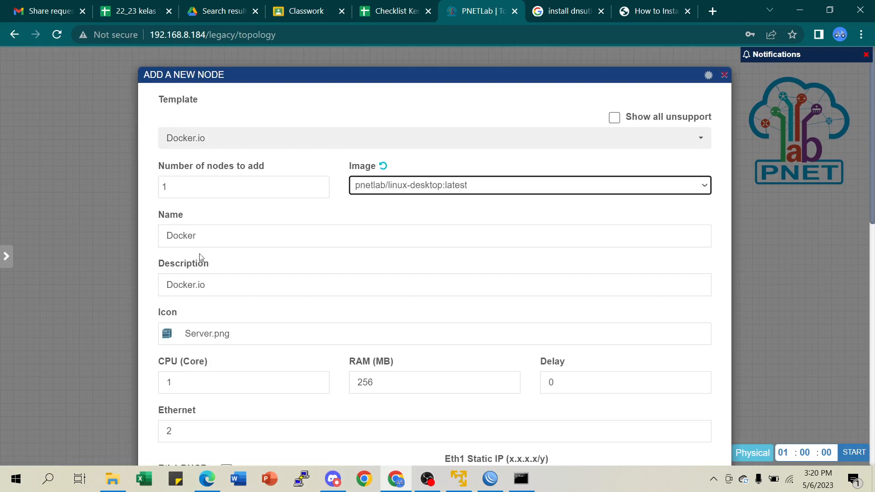
Name the new node Client-2 with the author's surname as suffix, and set its Ethernet count to 3.
double_click(211, 235)
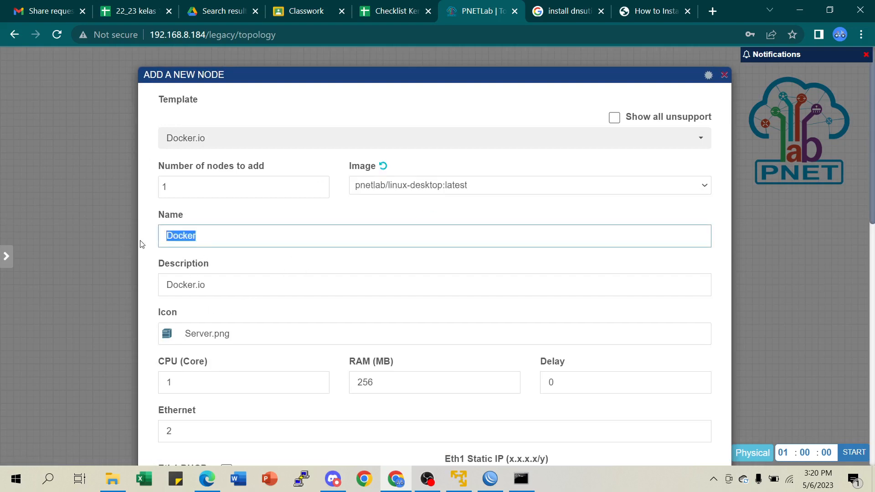
text(C)
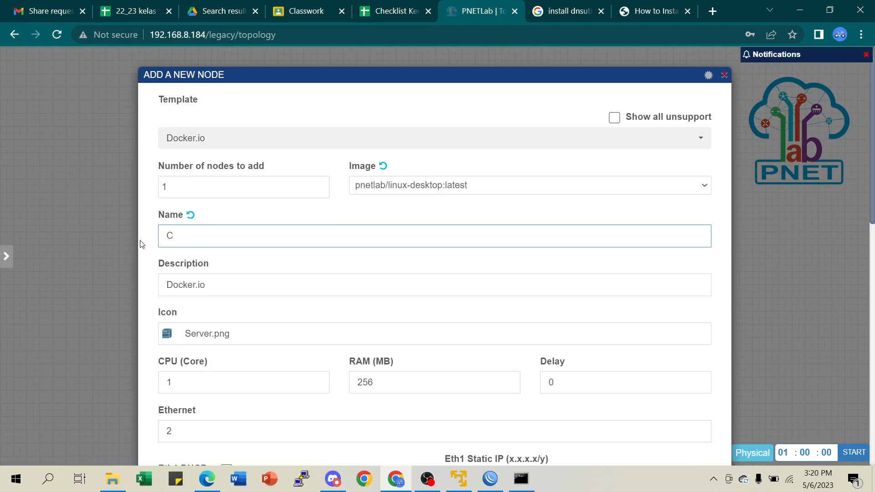
text(lient-2-daulae)
scroll(143, 244, down, 3)
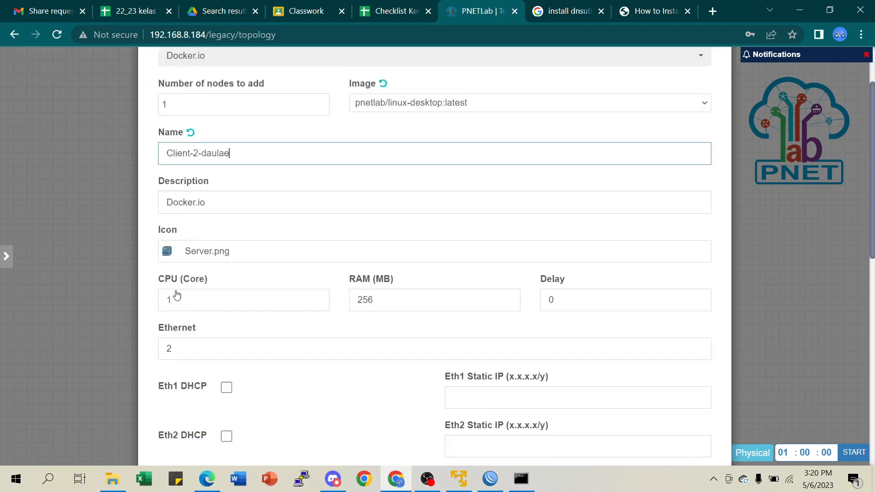
drag(189, 299, 148, 304)
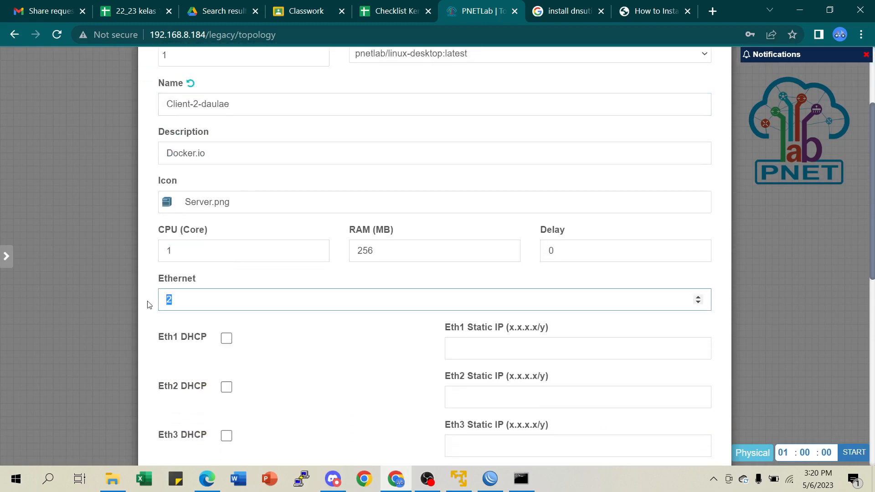
text(3)
Enable DHCP on Eth1, set the primary console to RDP, and save the new client node to the topology.
scroll(293, 340, down, 3)
click(226, 206)
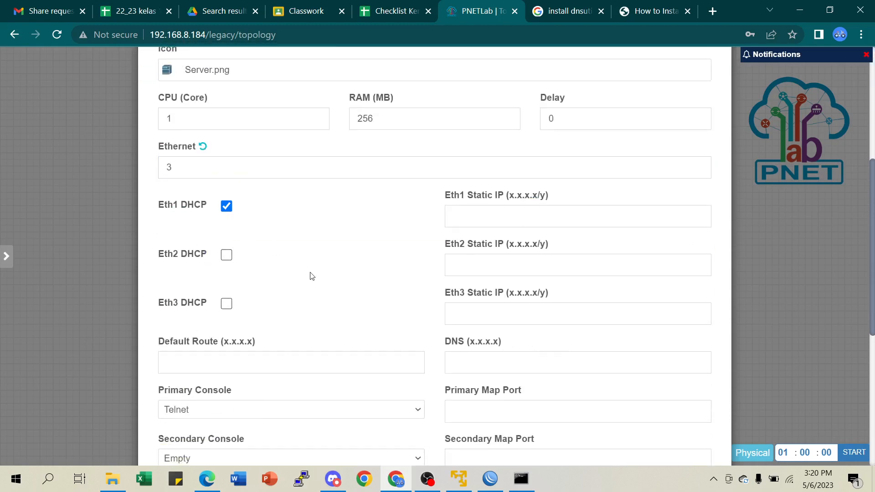
scroll(315, 287, down, 3)
scroll(273, 273, down, 2)
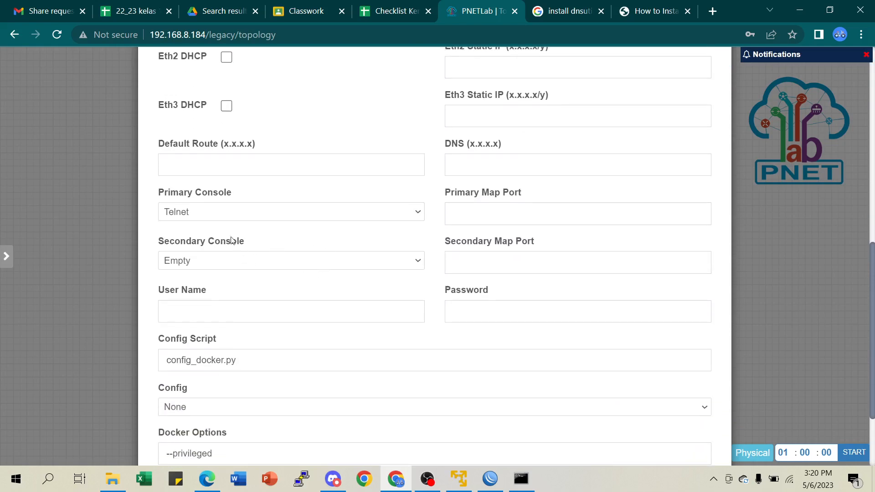
click(215, 211)
click(196, 237)
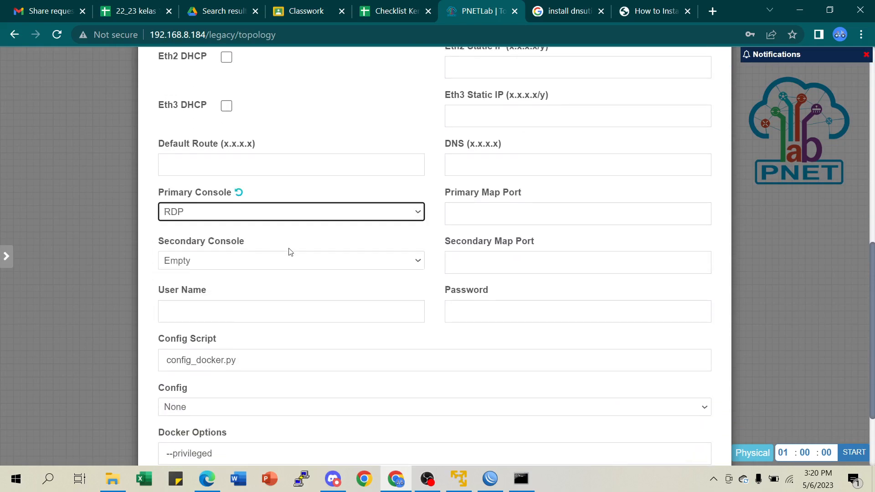
scroll(400, 314, down, 2)
click(405, 424)
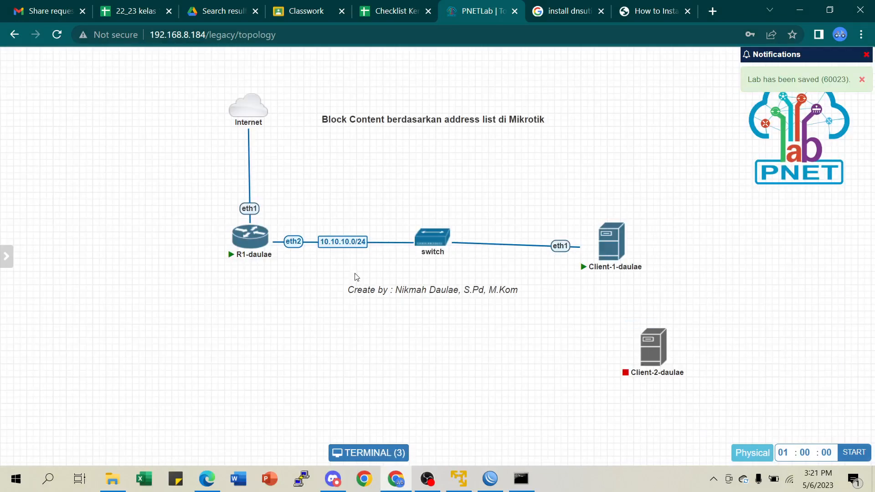
Move the author credit text beneath the R1 router and reposition the Client-1 node above and right of the switch.
drag(394, 289, 278, 293)
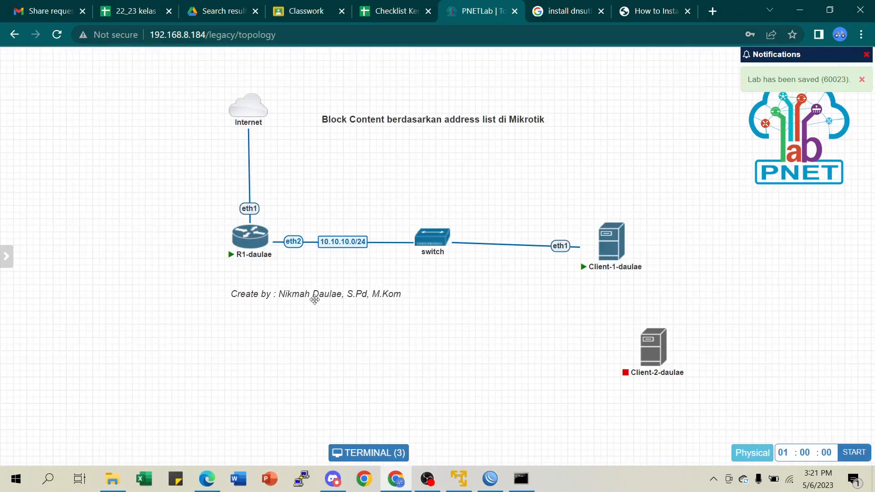
drag(608, 246, 633, 175)
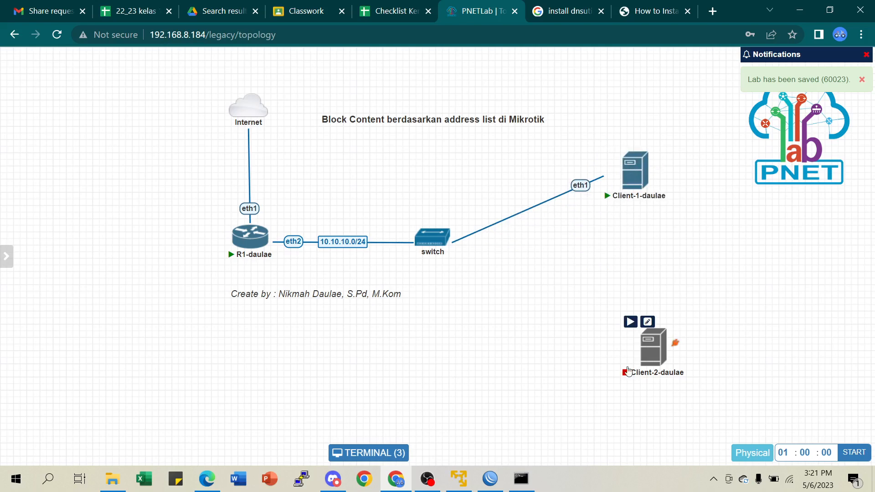
Place the Client-2 node directly below Client-1 and connect its eth1 interface to the switch.
drag(644, 361, 628, 288)
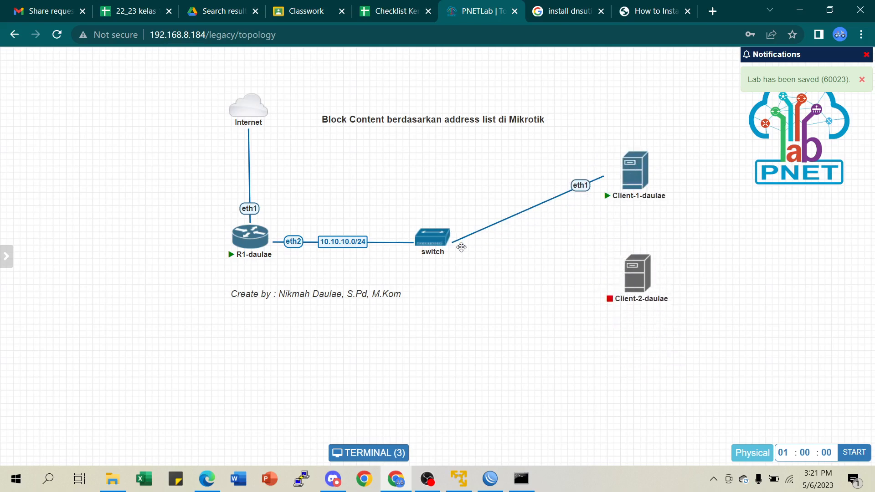
mouse_move(630, 283)
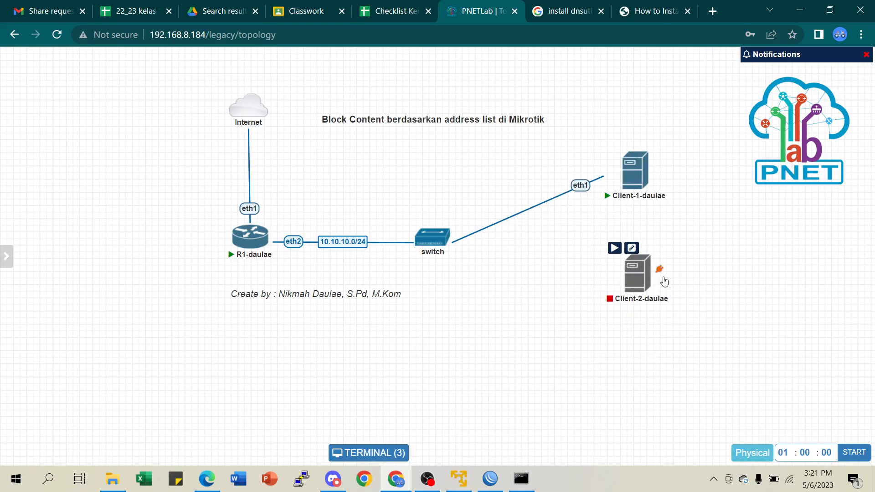
drag(661, 271, 431, 237)
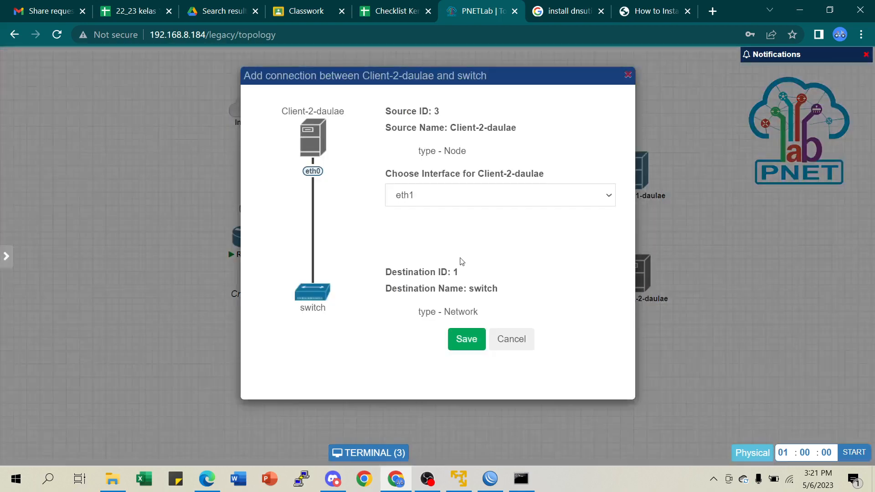
click(455, 348)
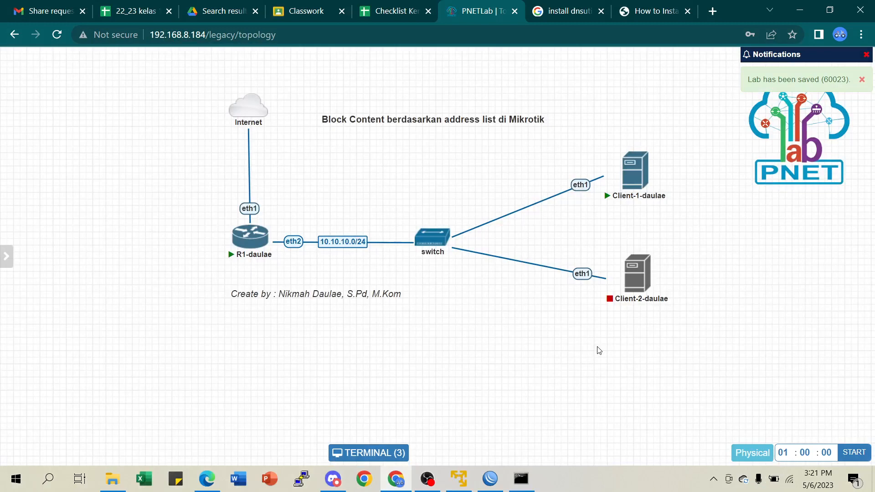
Start the Client-2 node and shift both client nodes slightly closer to the switch.
click(614, 247)
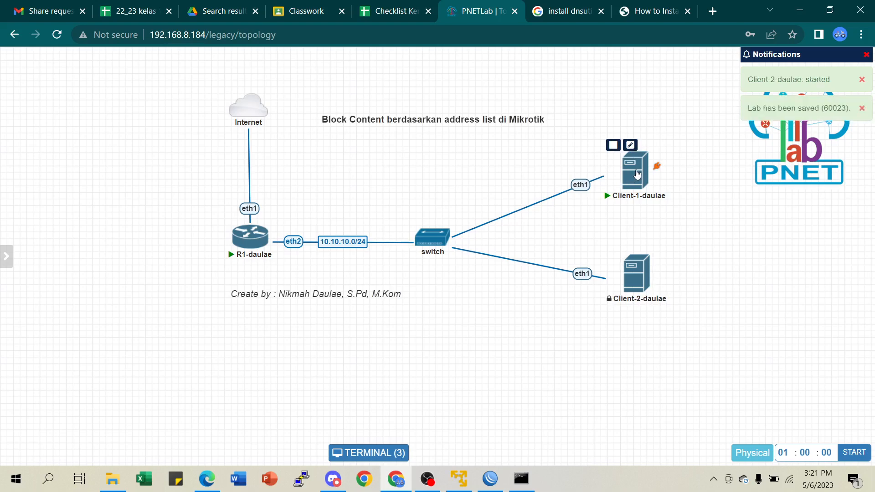
mouse_move(638, 174)
mouse_down()
mouse_move(613, 172)
mouse_move(625, 165)
mouse_up()
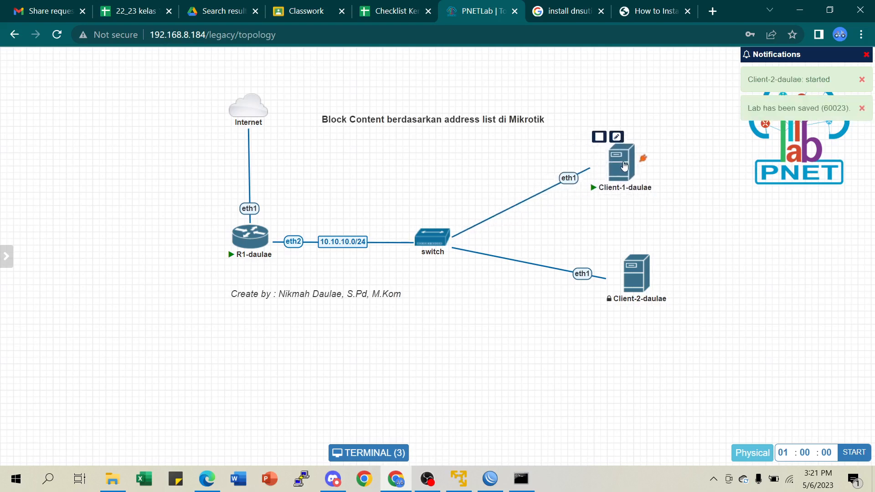
drag(640, 292, 630, 294)
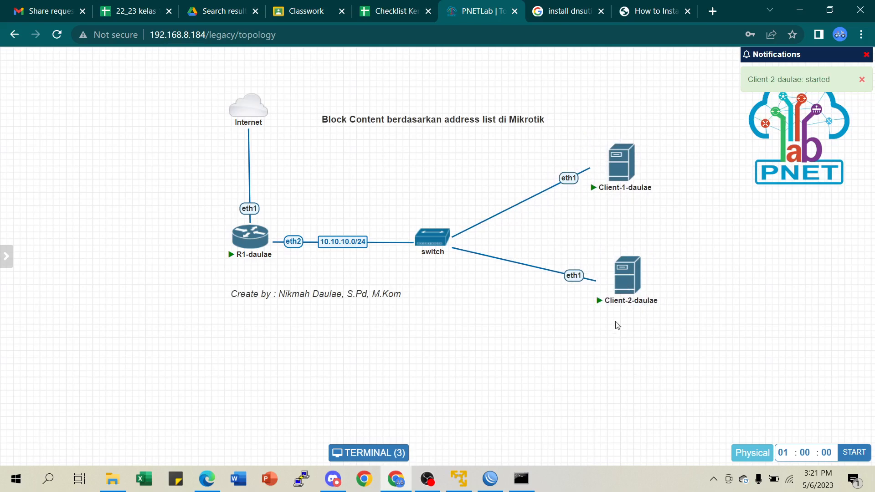
Open the Client-2 remote desktop console, reconnect, and log in with the CONNECT session.
click(624, 269)
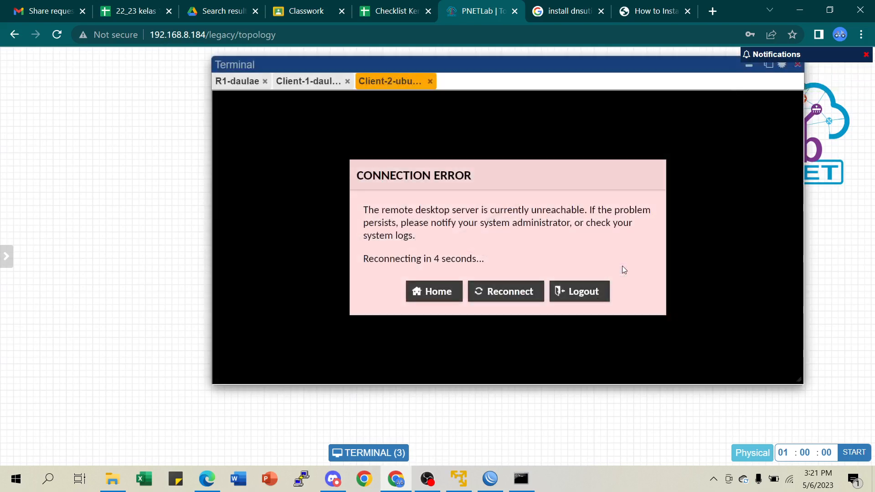
click(519, 293)
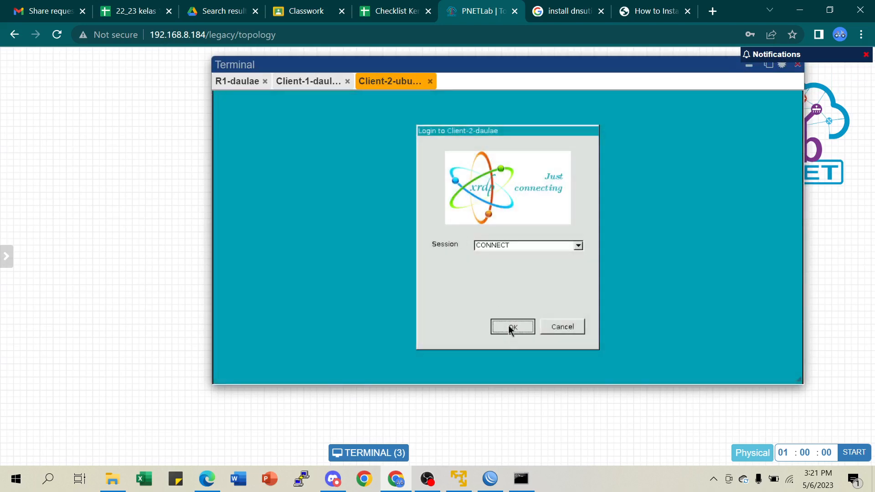
click(510, 326)
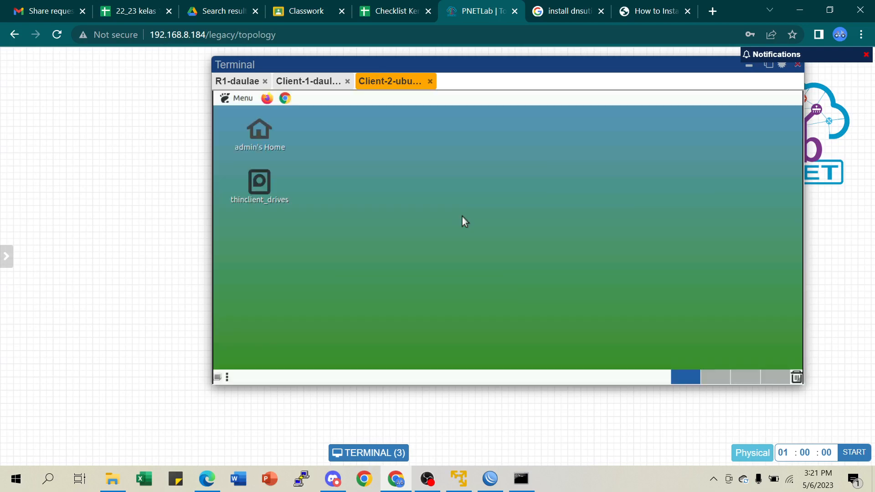
Open MATE Terminal on Client-2 and get a root shell with sudo -i, entering the admin password.
click(240, 102)
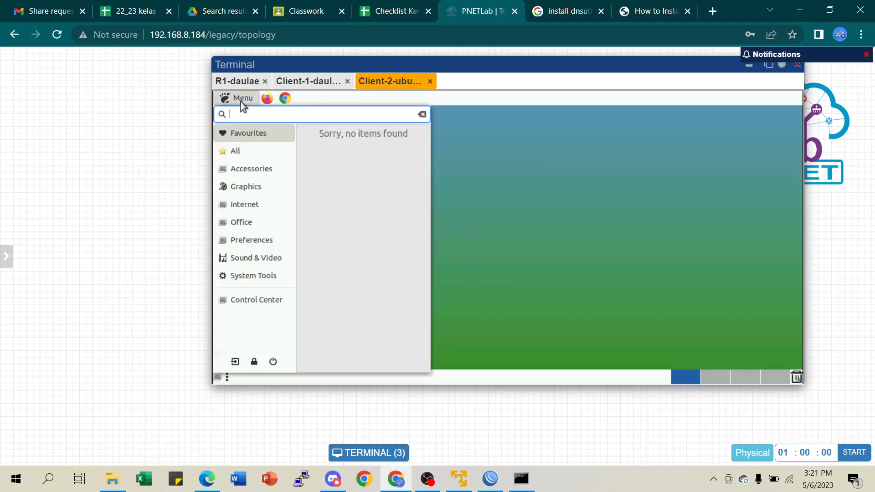
click(260, 280)
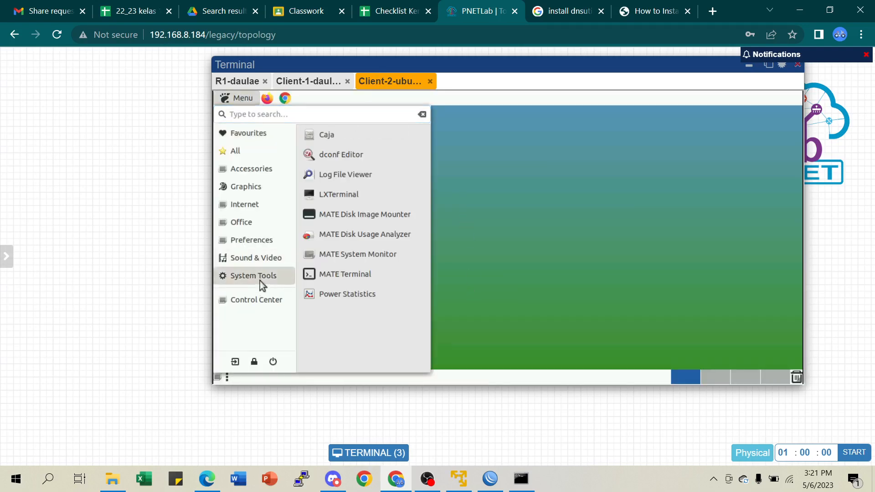
click(349, 275)
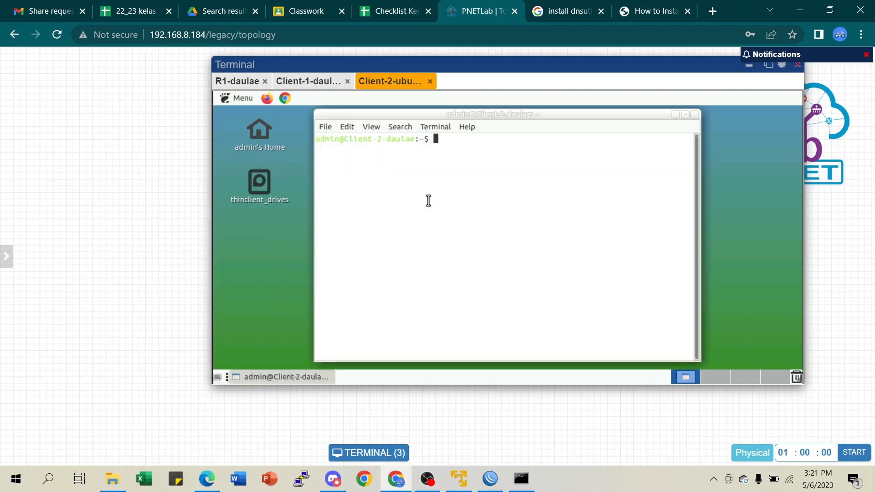
text(sudo -i)
key(Return)
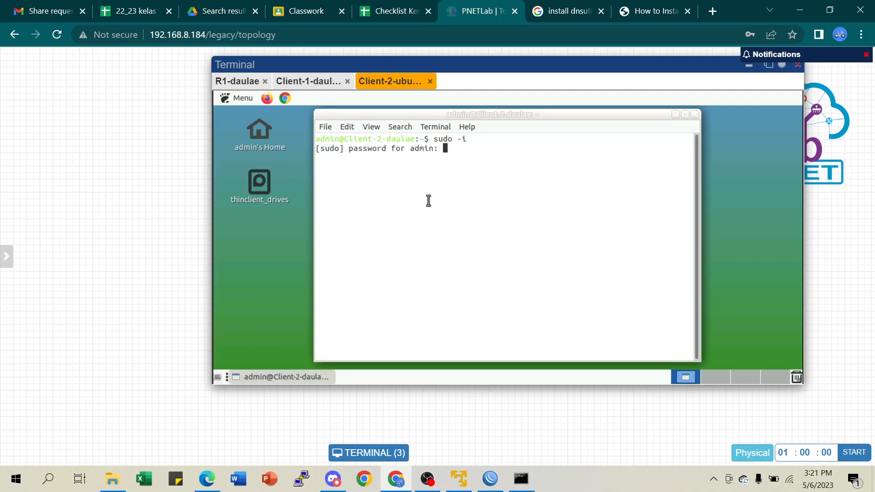
key(Return)
Clear the Client-2 terminal and run ip a to check the IP address on eth1.
text(clea)
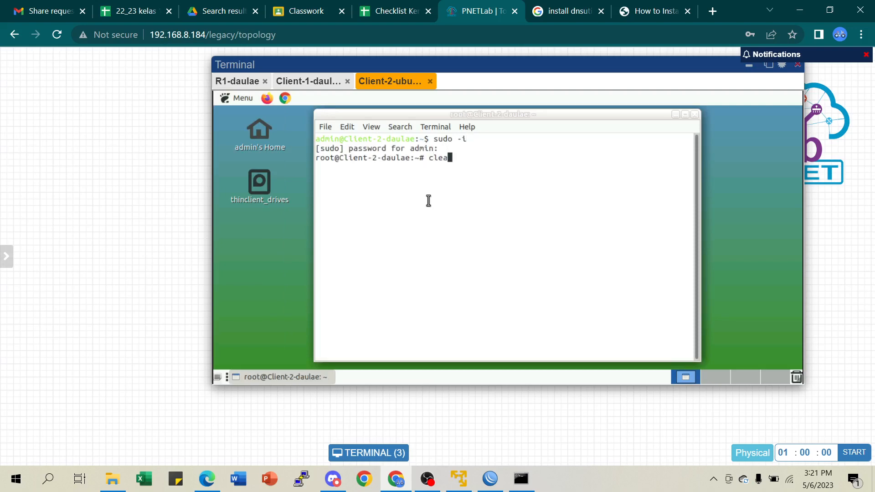
drag(418, 157, 433, 138)
click(424, 157)
click(428, 140)
text(r)
key(Return)
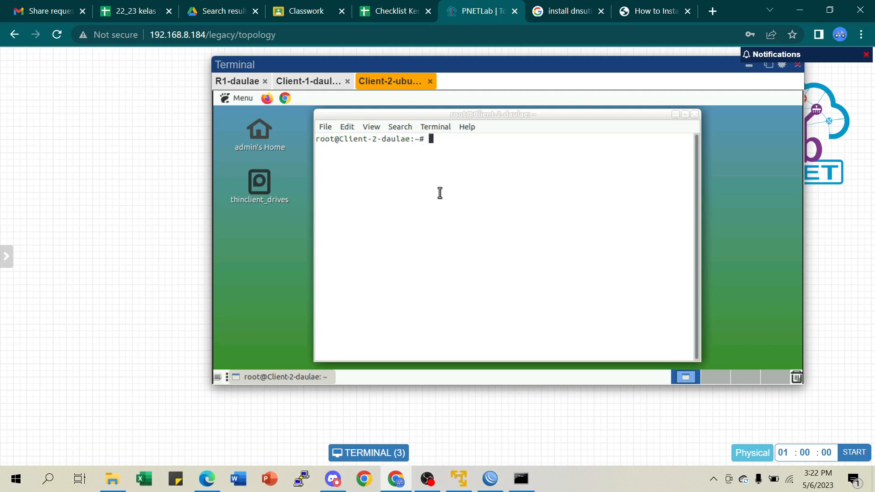
text(ip a)
key(Return)
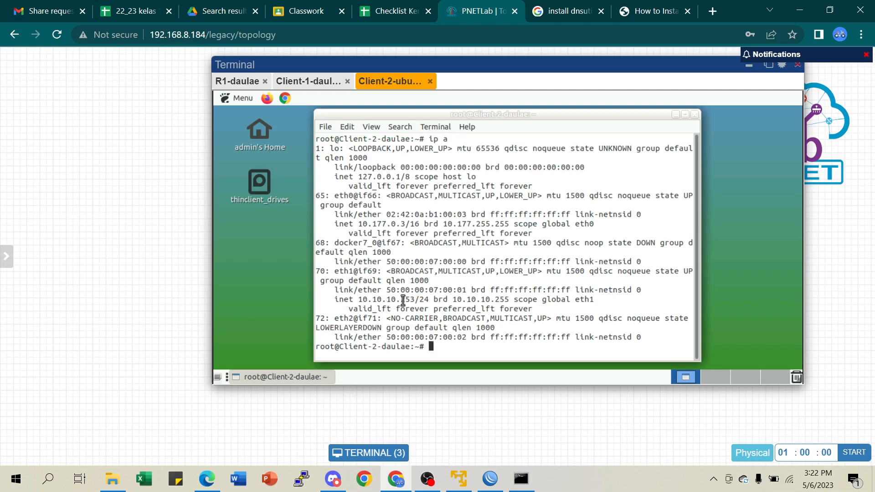
drag(400, 300, 423, 305)
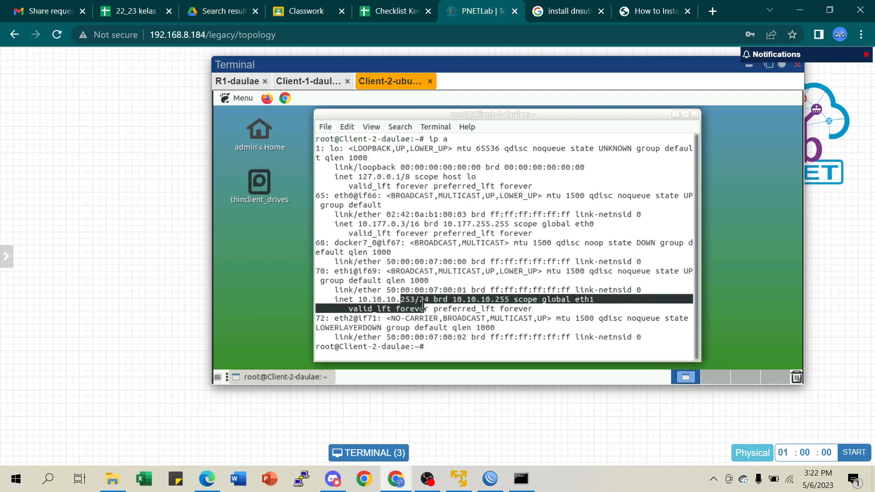
Switch to the Client-1 terminal, clear it, and run ip a to check its eth1 address.
click(304, 82)
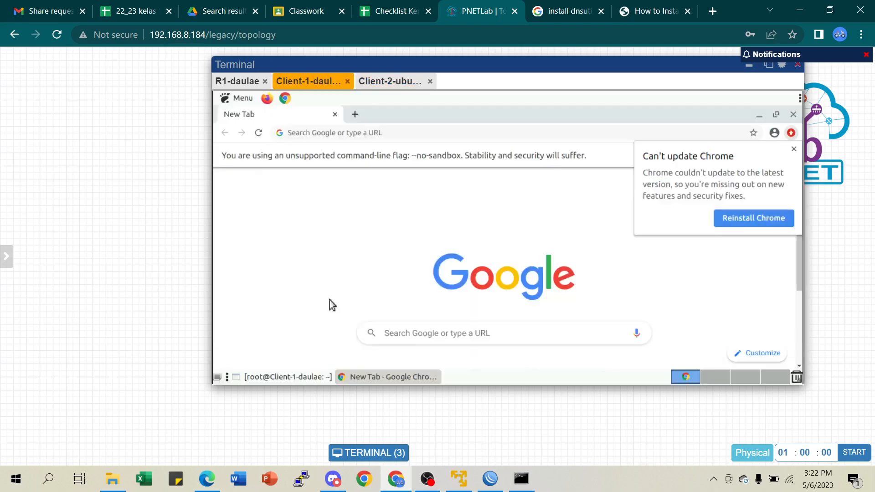
click(301, 374)
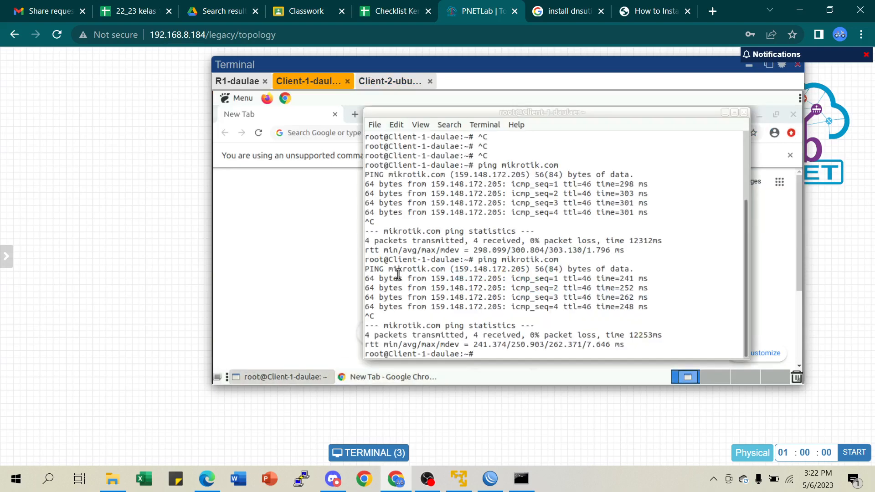
text(clear)
key(Return)
text(ip a)
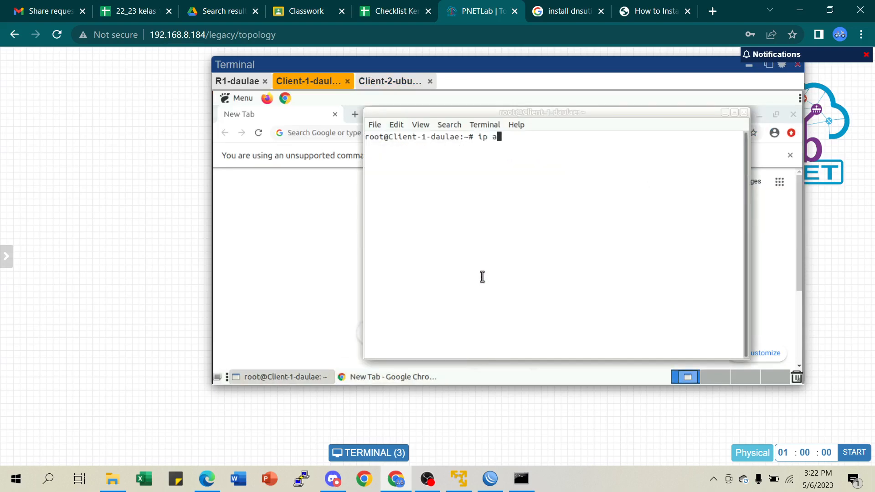
key(Return)
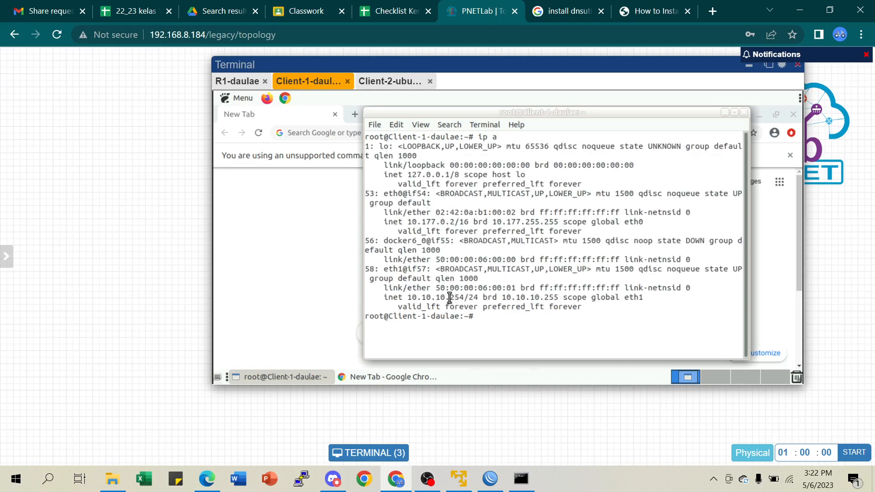
drag(449, 297, 467, 296)
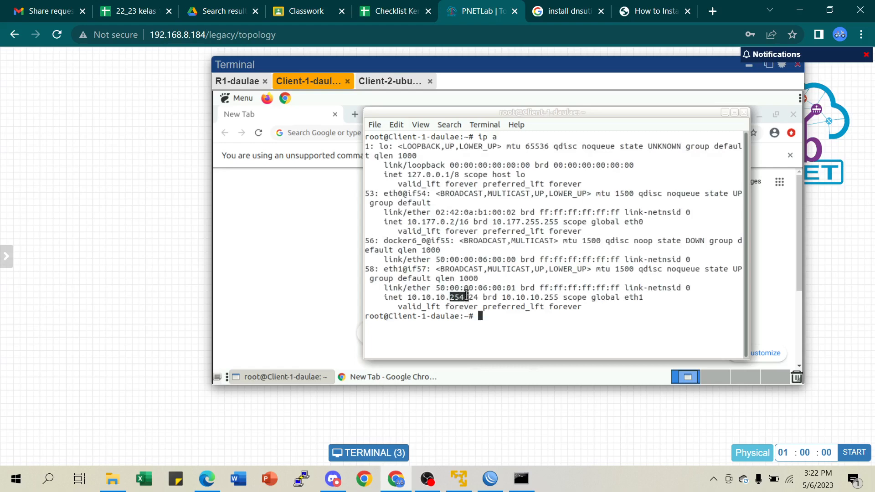
Return to the Client-2 terminal, clear it, and update the package lists with apt update.
click(396, 85)
click(489, 278)
text(clear)
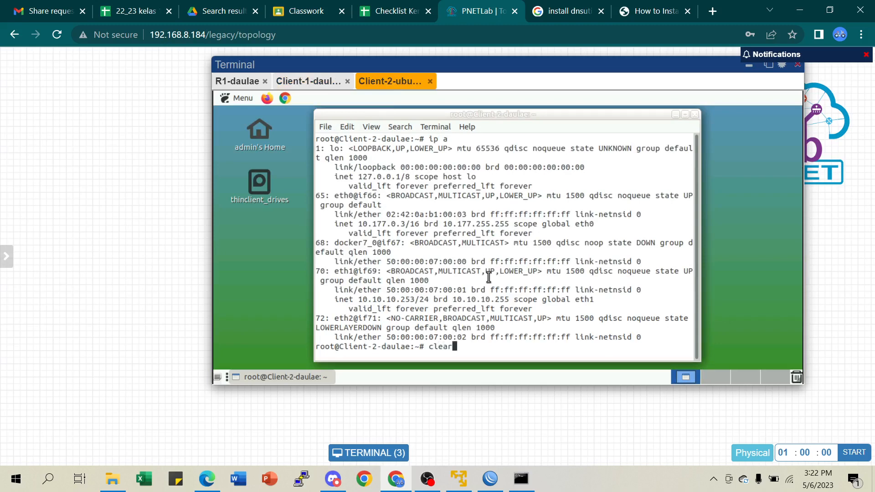
key(Return)
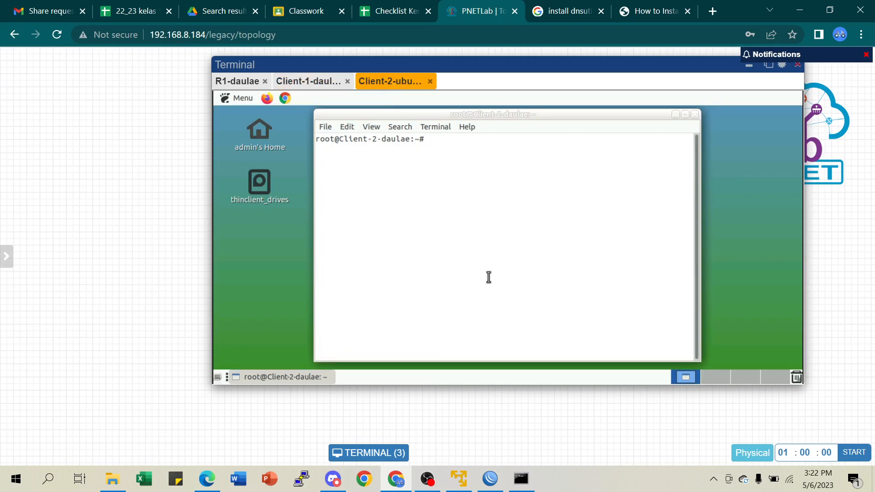
text(apt u)
key(BackSpace)
text(update)
key(Return)
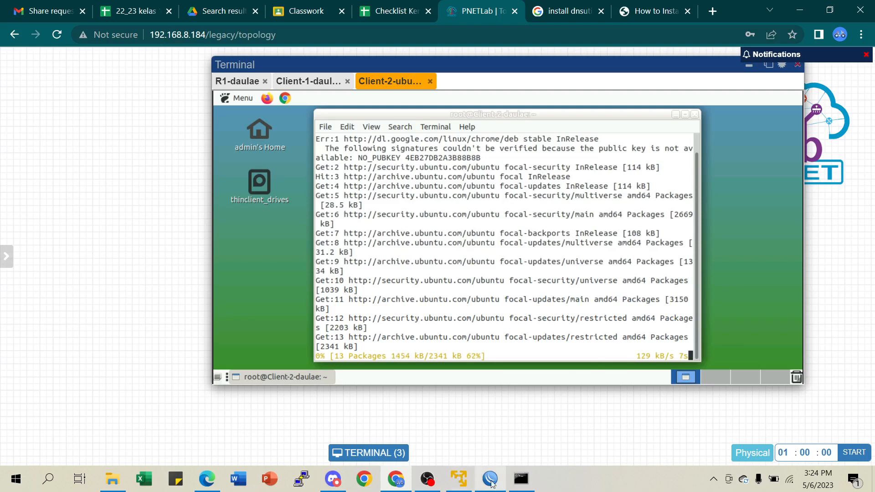
Review the nslookup mikrotik.com result in the Windows Command Prompt, including the resolved IPv4 address, then minimize the window.
click(521, 479)
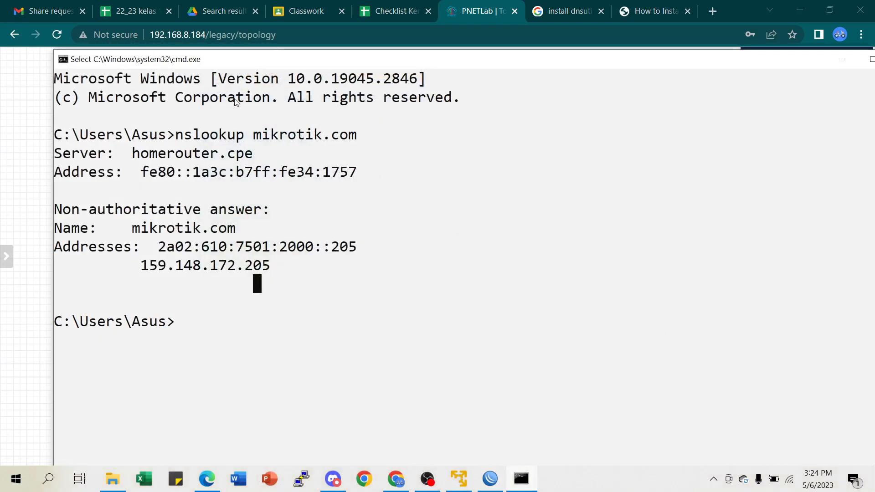
drag(185, 135, 355, 137)
click(352, 135)
drag(140, 230, 218, 234)
drag(156, 268, 271, 275)
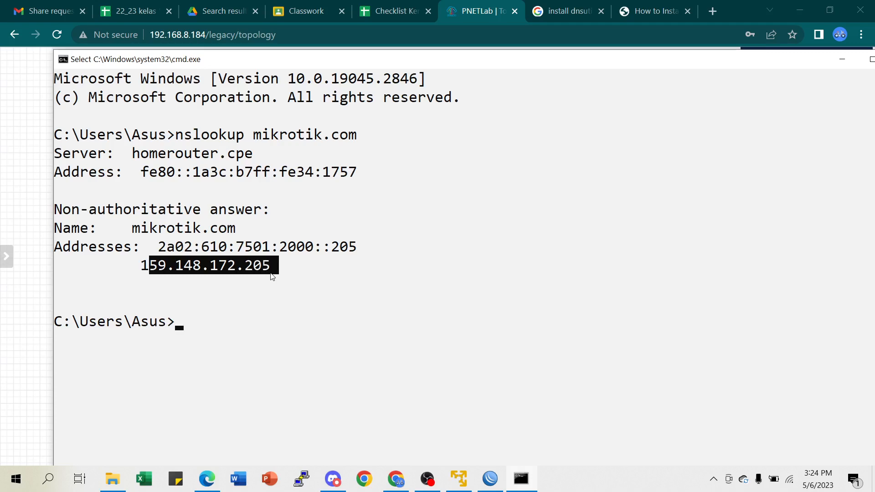
click(248, 283)
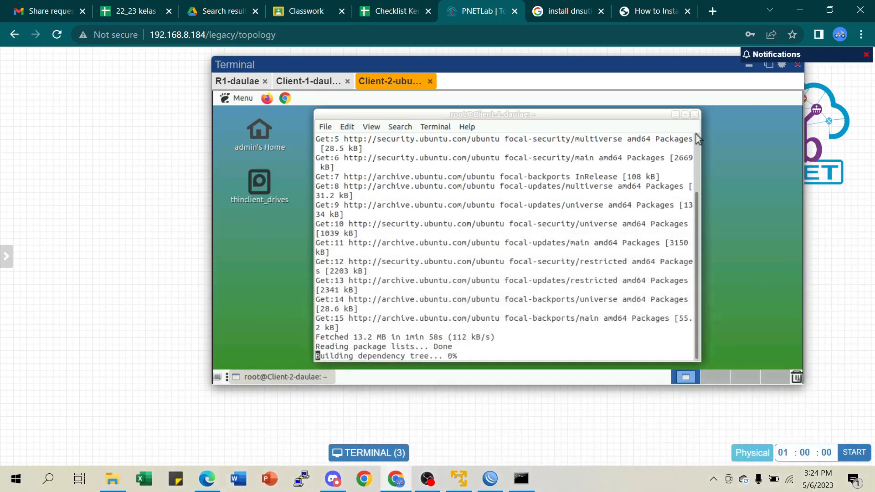
click(842, 60)
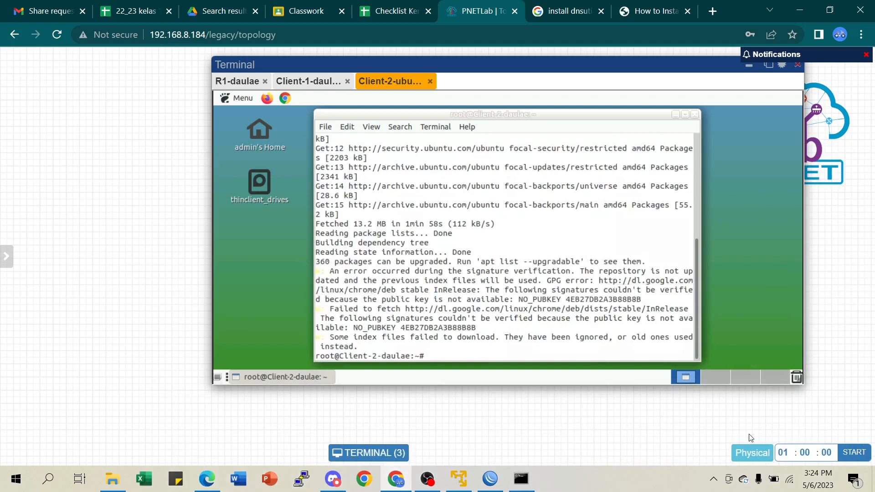
Rerun apt update on Client-2 and clear the terminal.
key(Up)
key(Return)
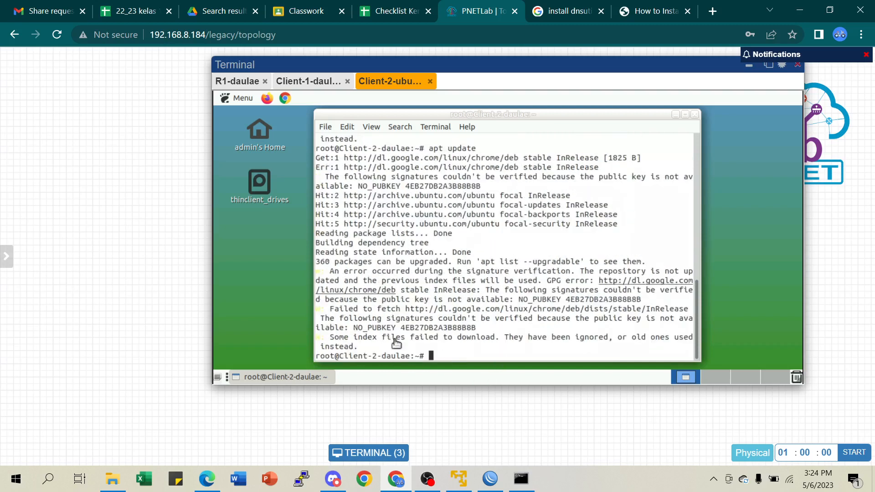
text(clear)
key(Return)
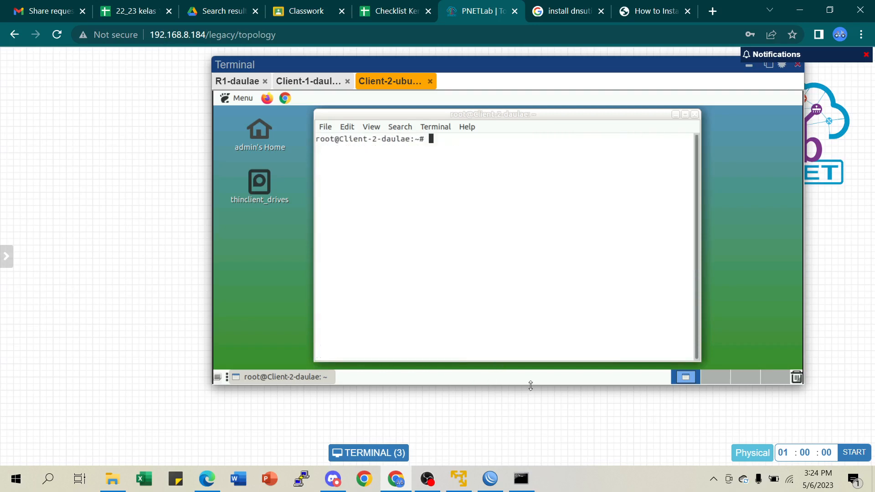
Run apt install dnsutils on Client-2 and answer n to the continuation prompt.
text(apt install dnsutils)
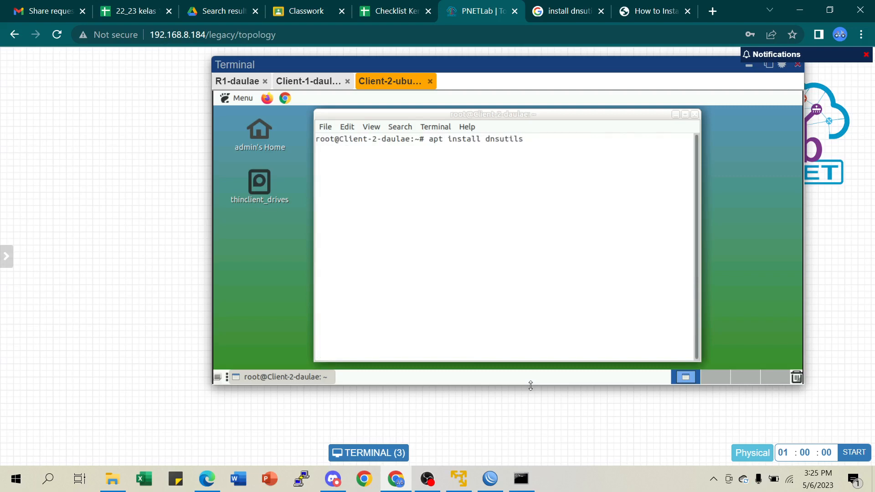
key(Return)
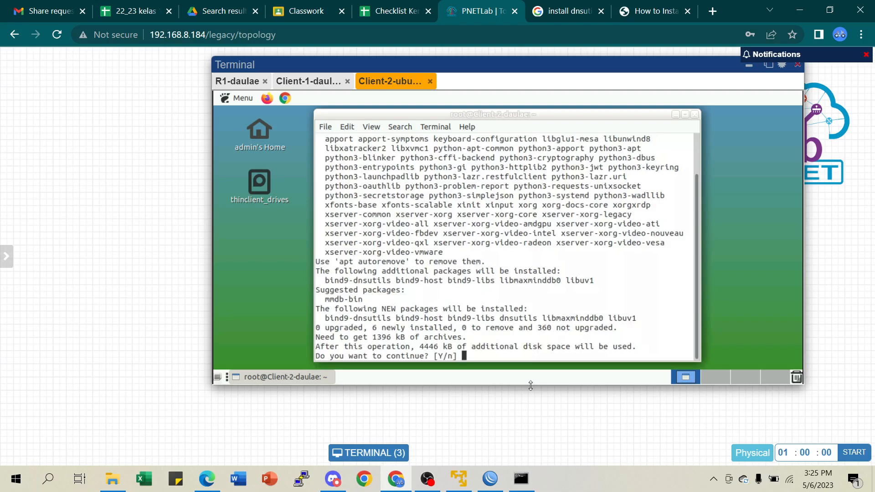
text(n)
key(Return)
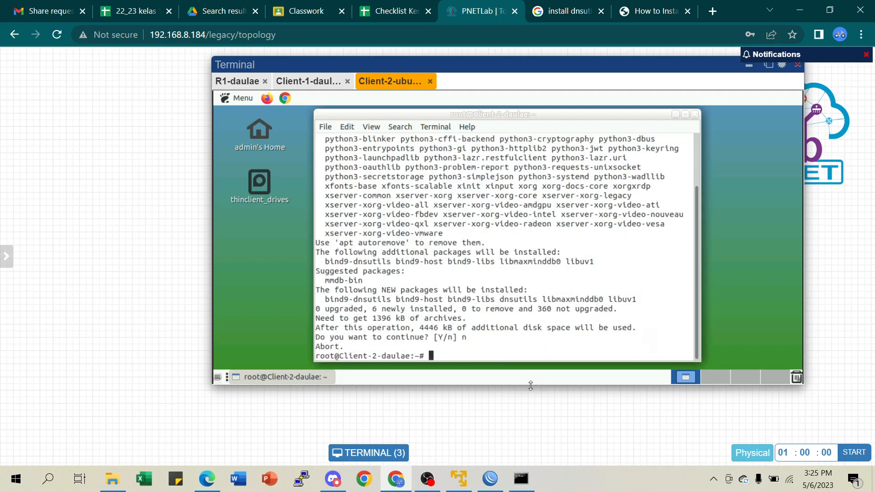
Clear the Client-2 terminal and try an nslookup of mikrotik.com.
text(clea)
text(r)
key(Return)
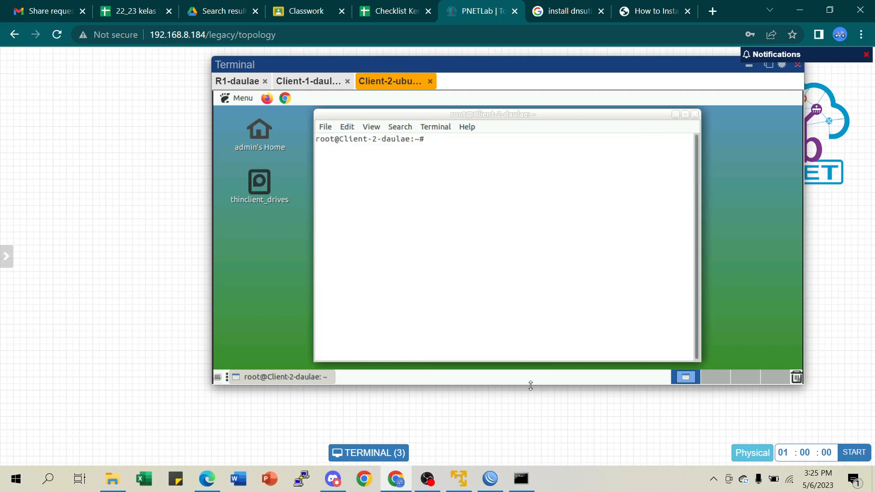
text(nslookup mikroti)
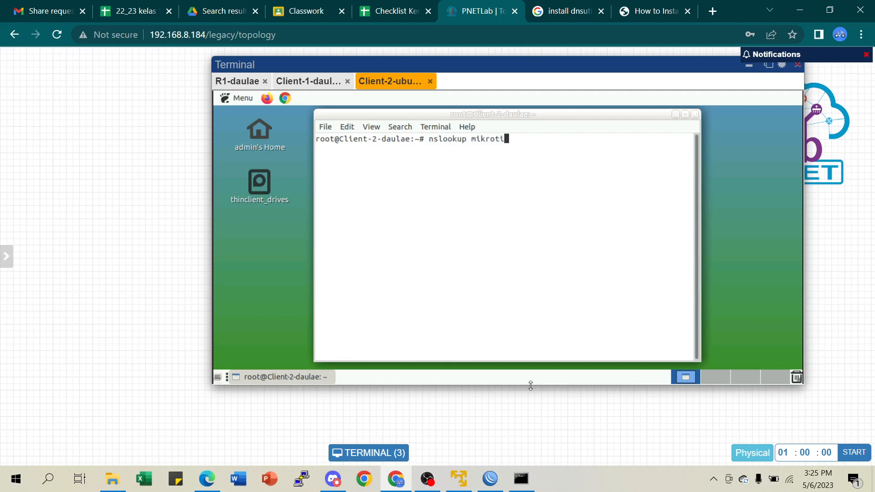
text(k.com)
key(Return)
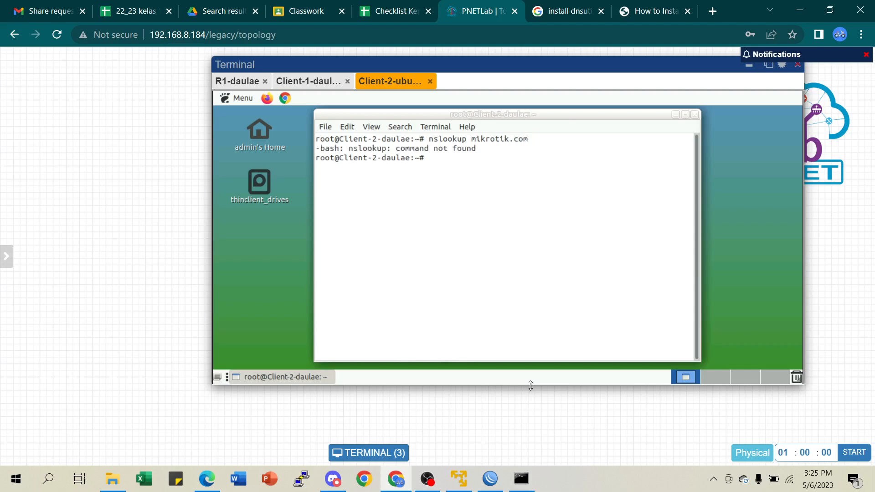
Run apt install dnsutils again on Client-2 and answer y to the continuation prompt.
key(Return)
key(Up)
key(Up)
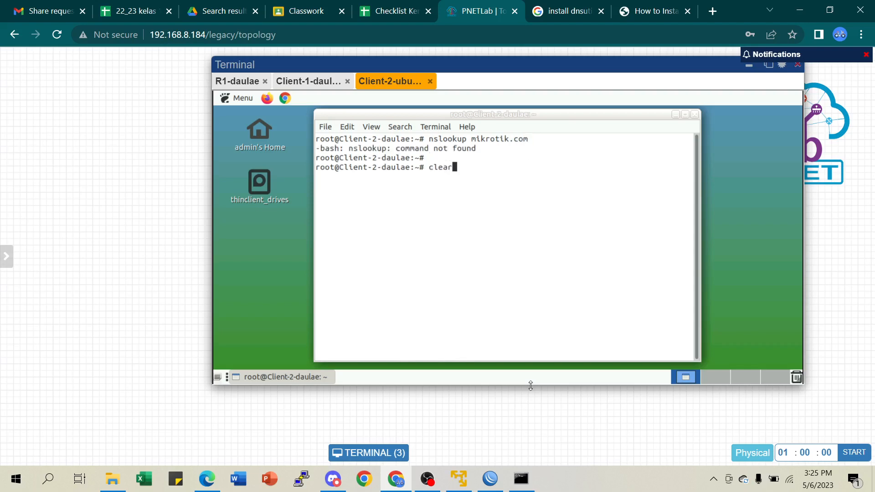
key(Up)
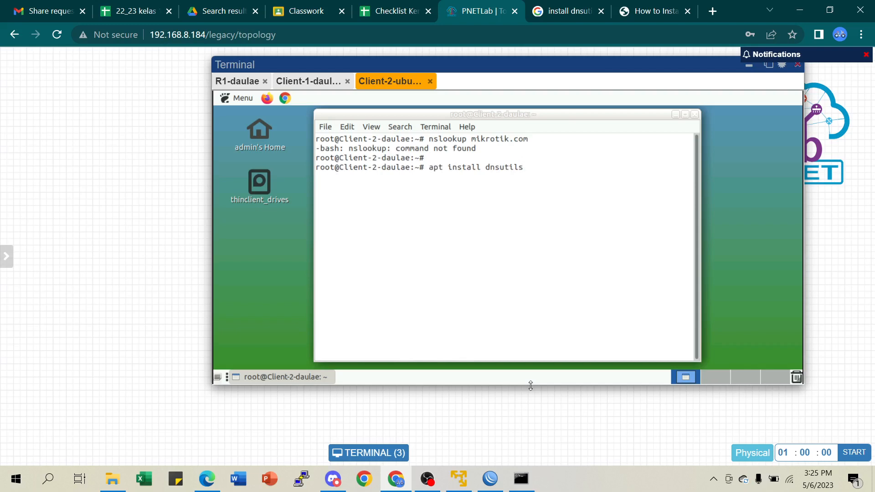
key(Return)
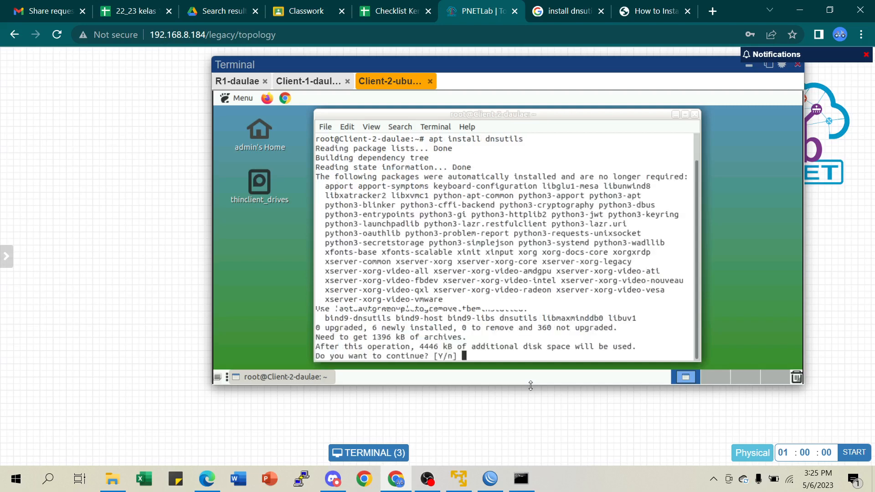
text(y)
key(Return)
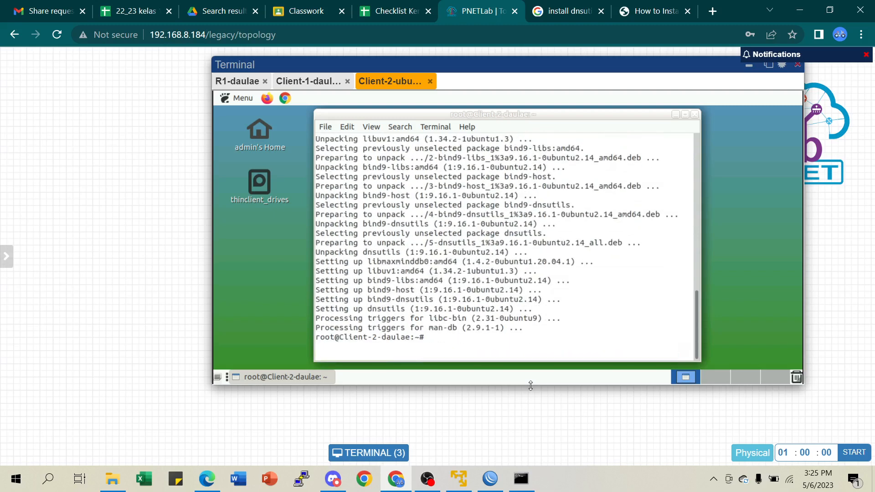
Clear the Client-2 terminal and rerun nslookup mikrotik.com.
text(clear)
key(Return)
key(Up)
key(Up)
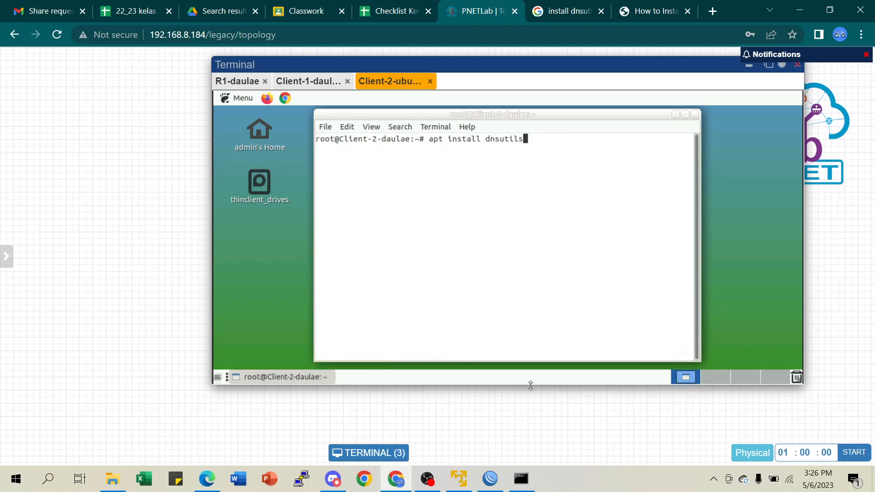
key(Up)
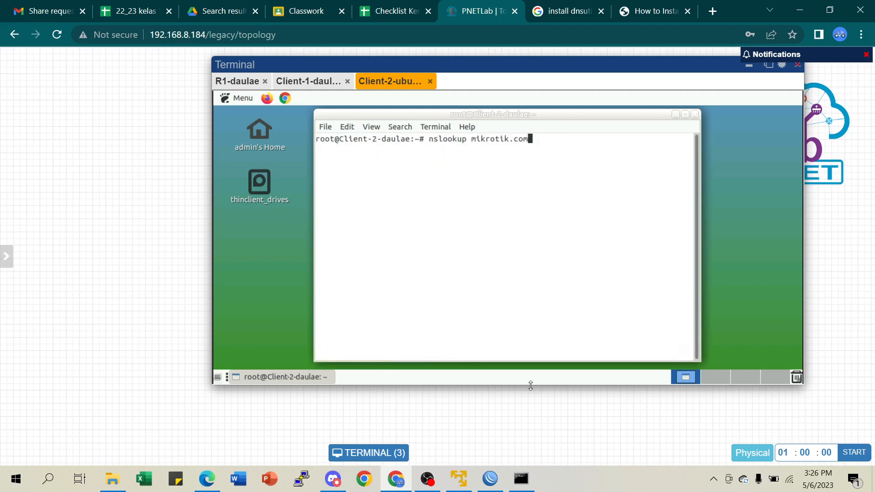
key(Return)
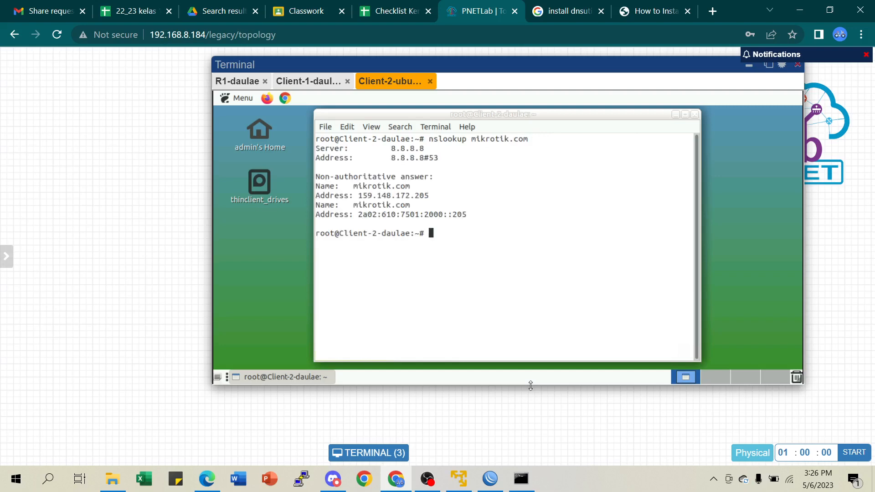
Compare the mikrotik.com IPv4 address in the Windows Command Prompt with the lookup result on Client-2.
click(515, 484)
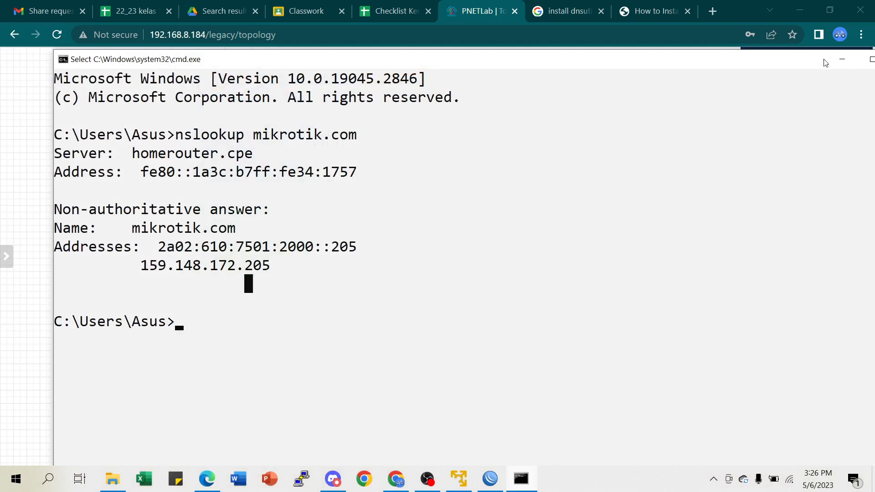
click(841, 59)
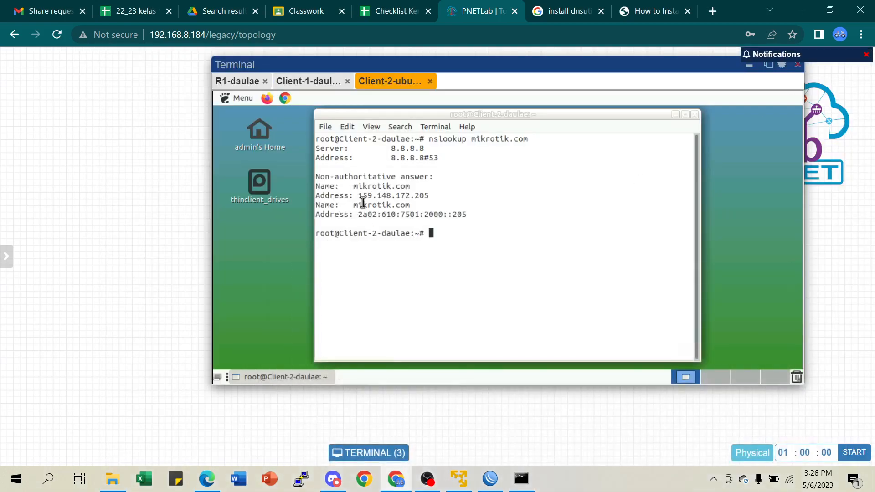
drag(363, 197, 449, 192)
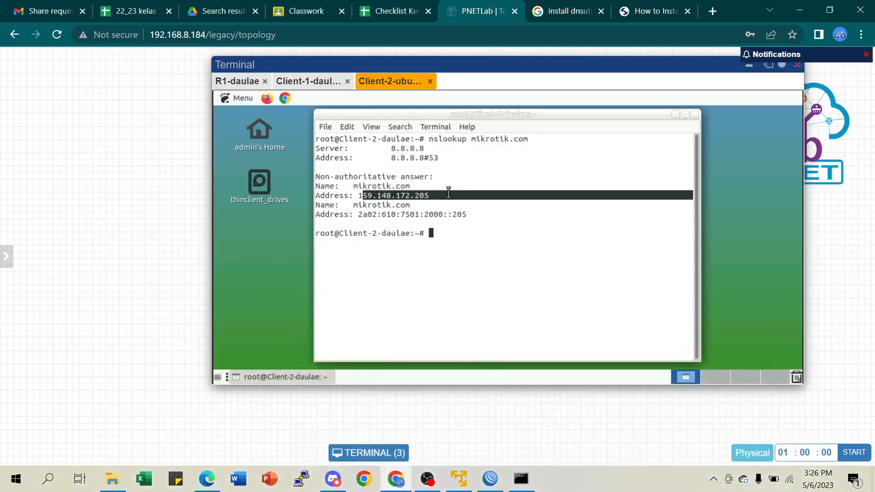
click(448, 195)
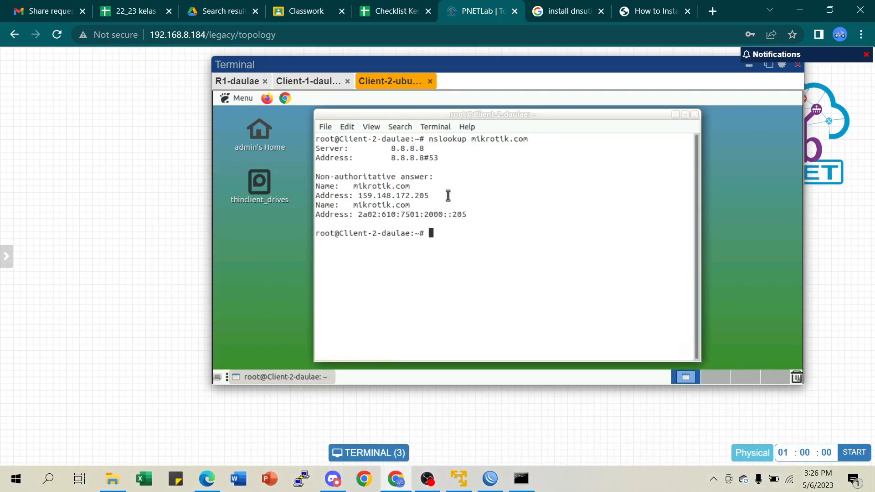
Switch to the R1 console, clear it, and print the firewall filter rules to review the rule's in-interface.
click(236, 81)
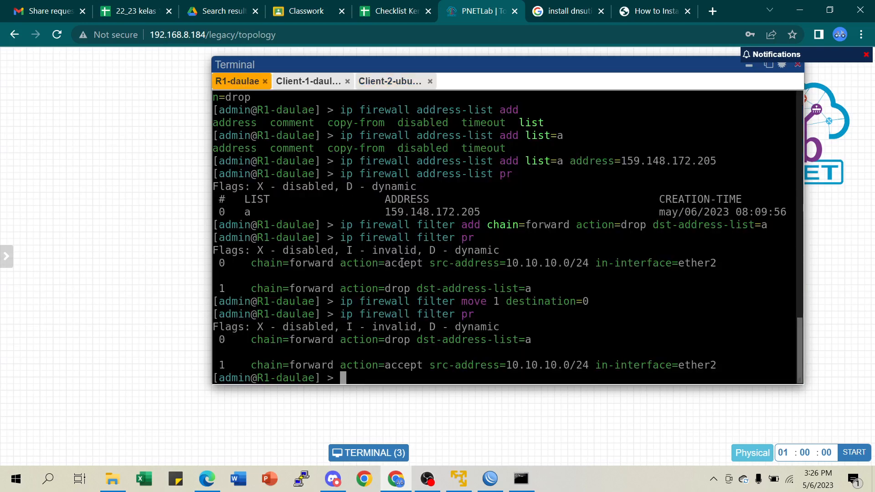
key(ctrl+l)
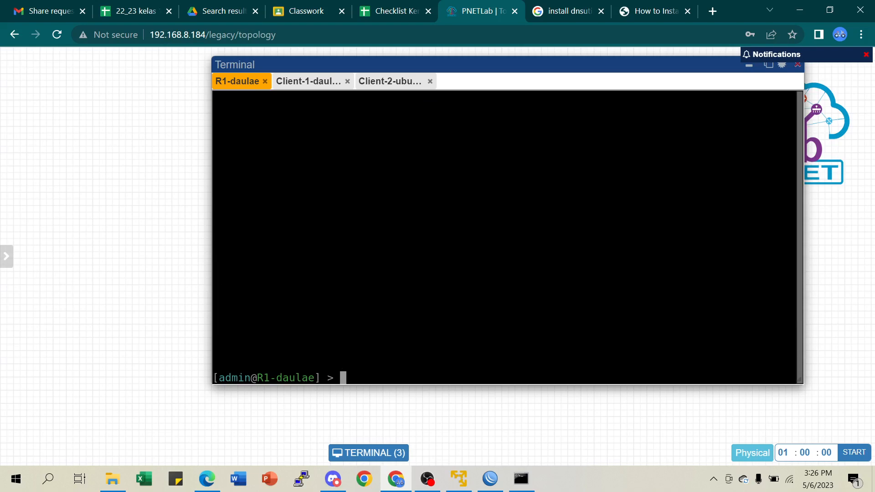
text(ip firewall filter pr)
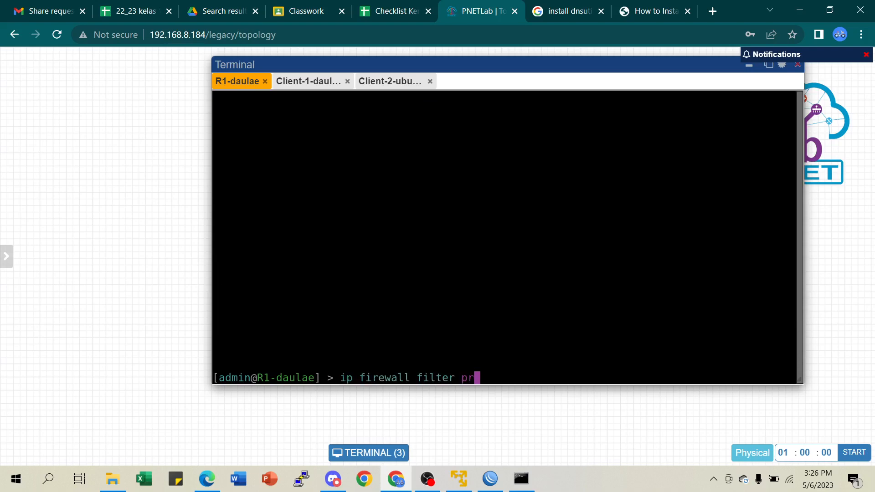
key(Return)
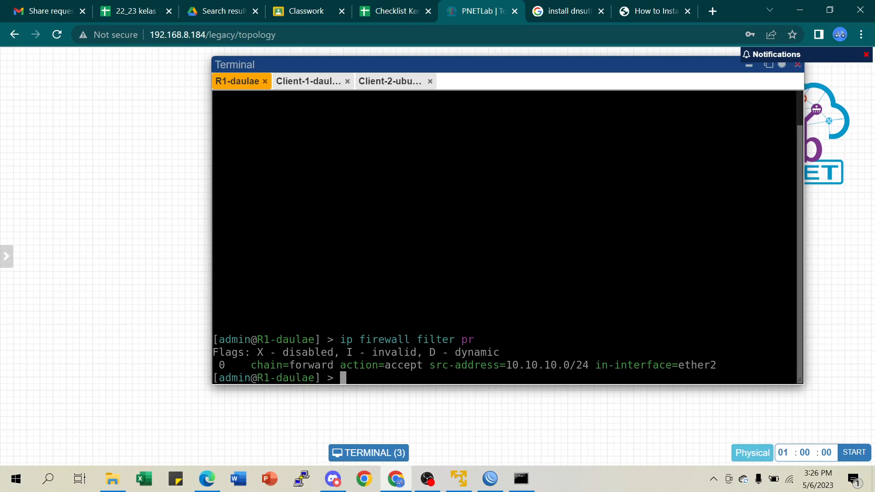
drag(591, 365, 715, 362)
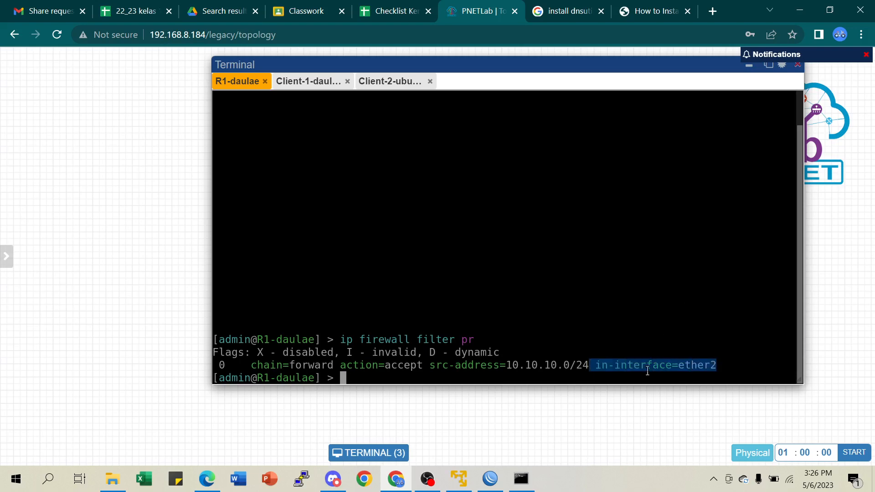
click(573, 359)
key(Return)
key(Return)
key(Return)
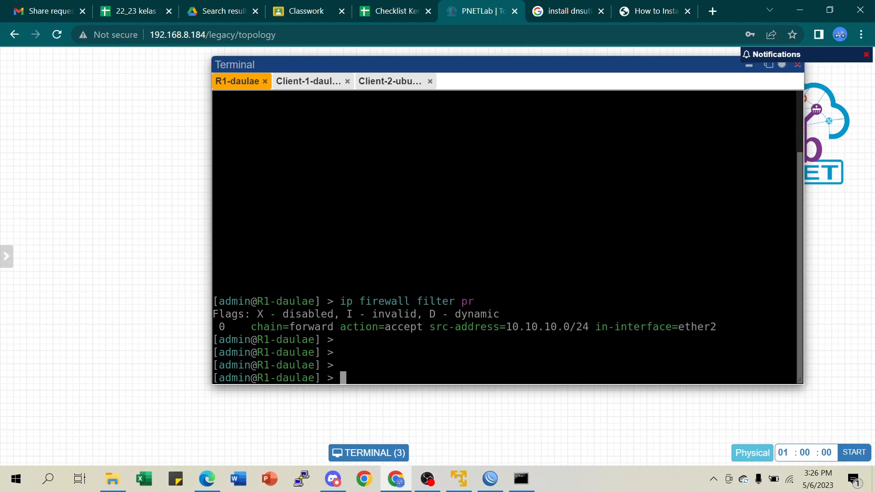
Check the resolved address on Client-2, then begin an ip firewall address-list add command on R1 up to the address parameter.
click(390, 82)
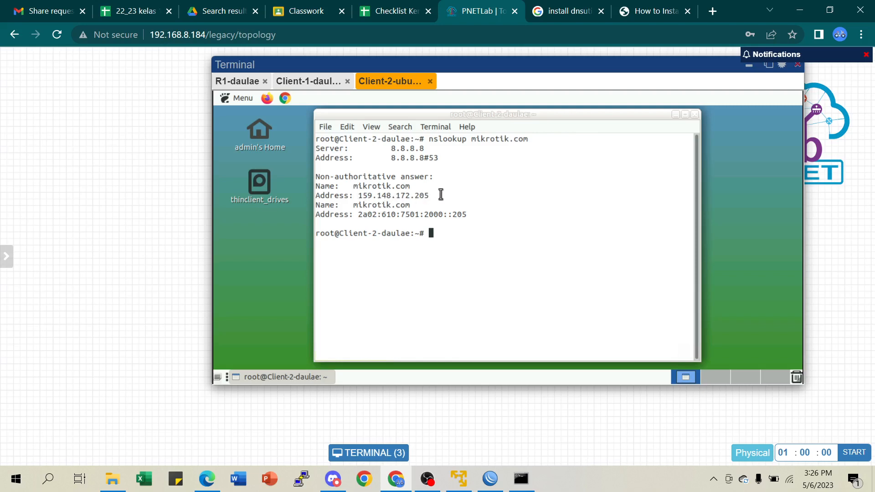
click(240, 83)
text(ip)
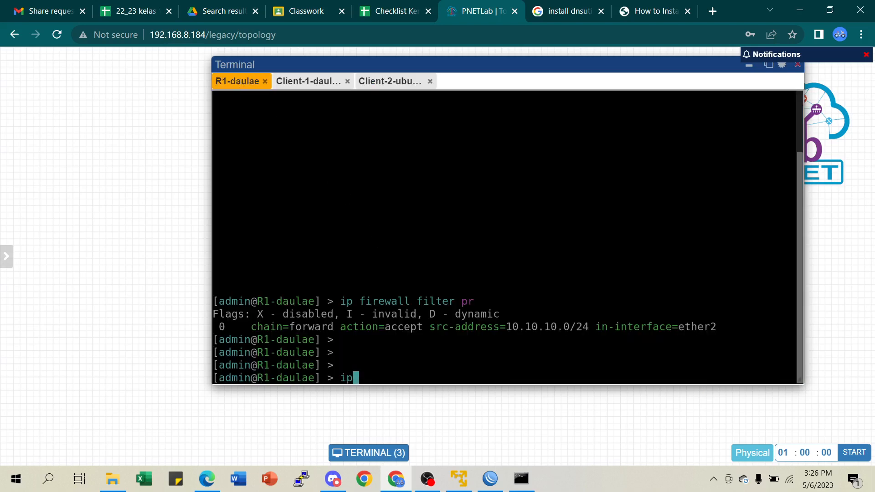
text( firewall ad)
key(Tab)
text(add )
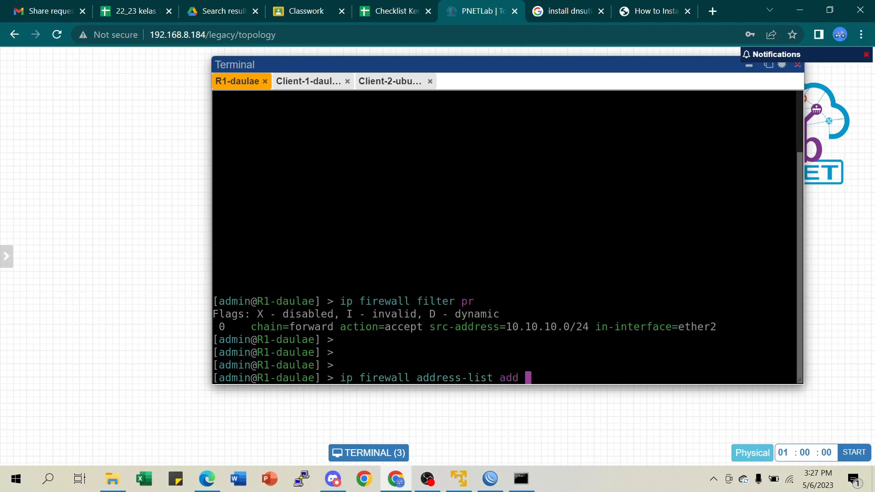
text(ad)
key(Tab)
Complete and run the address-list entry on R1 with address 159.148.172.205, as looked up on Client-2, and list name blok-situsmikrotik.
click(387, 90)
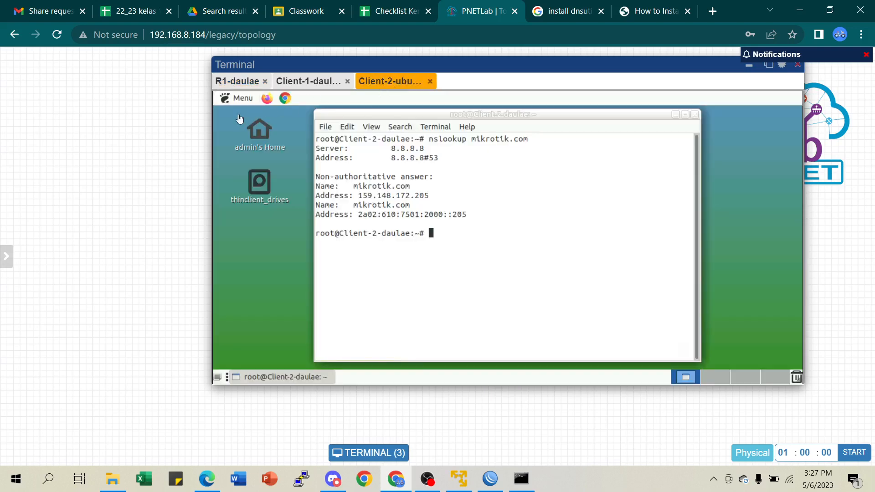
click(238, 82)
text(1)
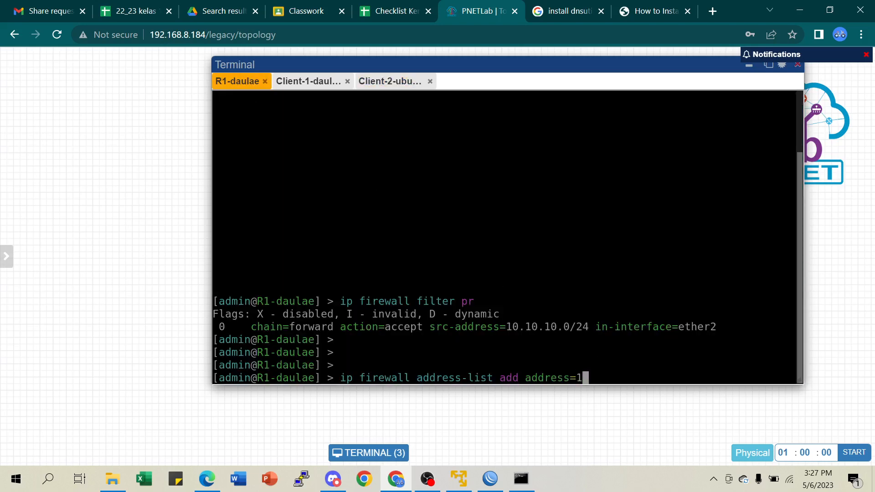
text(59.148.)
click(396, 82)
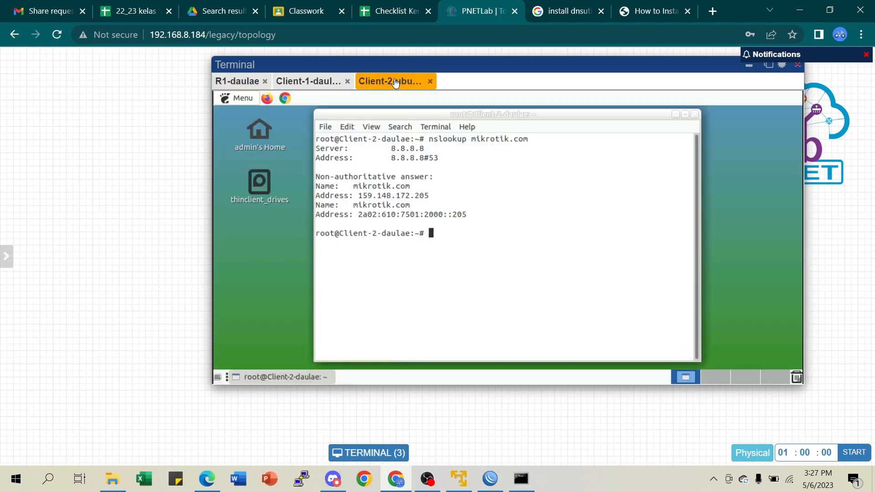
click(237, 82)
text(172)
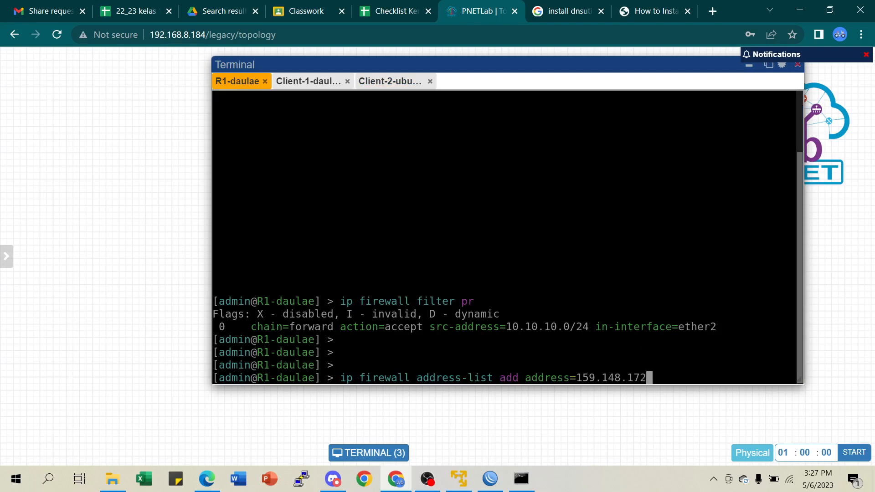
text(.205 lis)
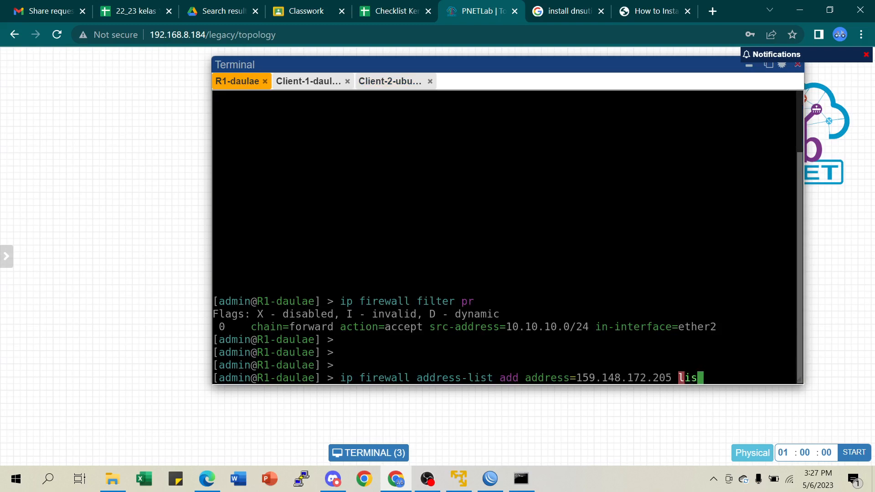
text(t=blok-situ)
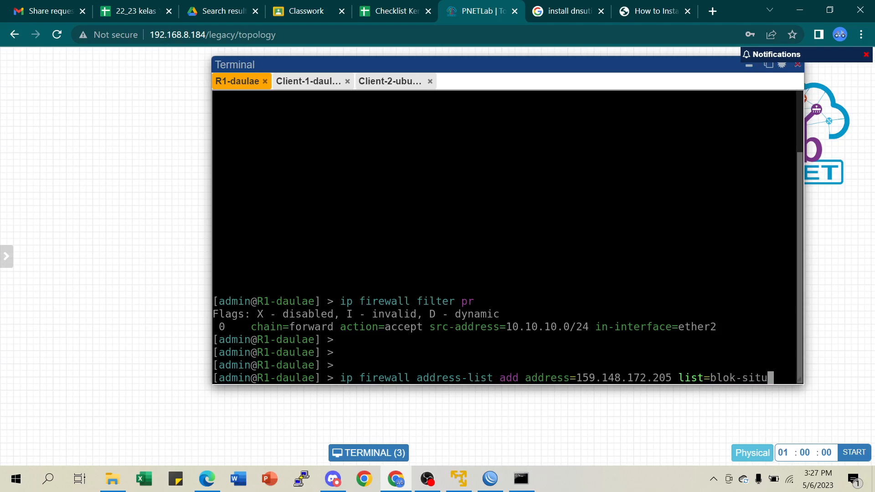
text(smikrotik)
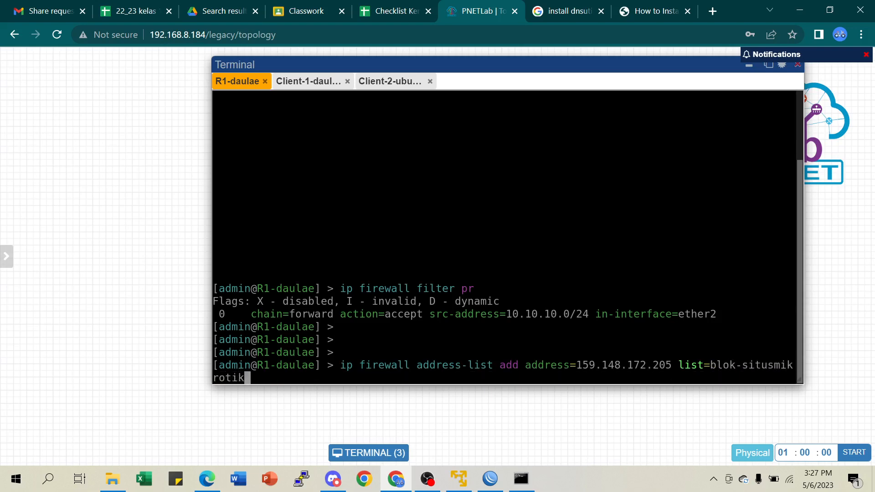
key(Return)
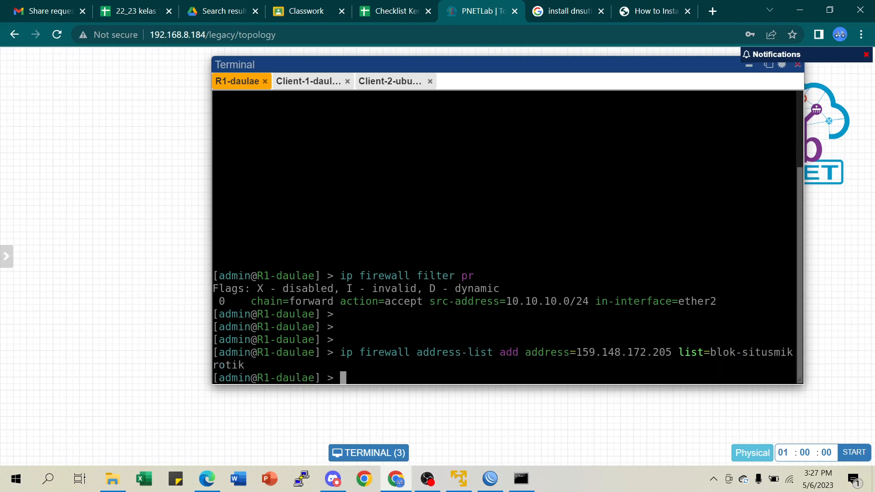
Print R1's firewall address list with ip firewall address-list pr.
text(ip firewall address-list )
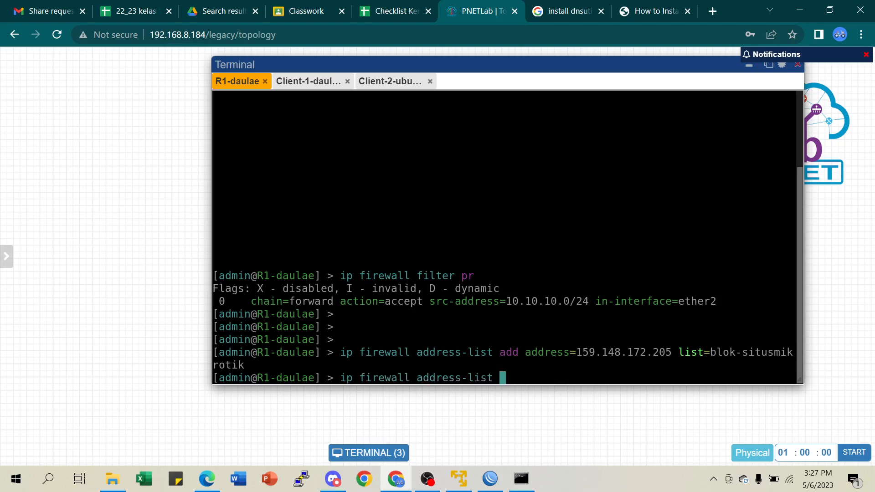
text(pr)
key(Return)
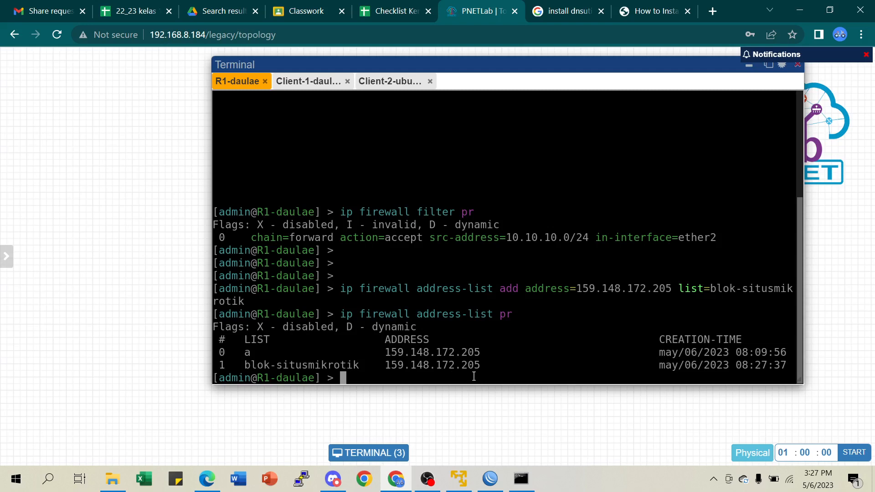
Remove entry 0, belonging to list a, from R1's firewall address list.
key(Up)
key(BackSpace)
key(BackSpace)
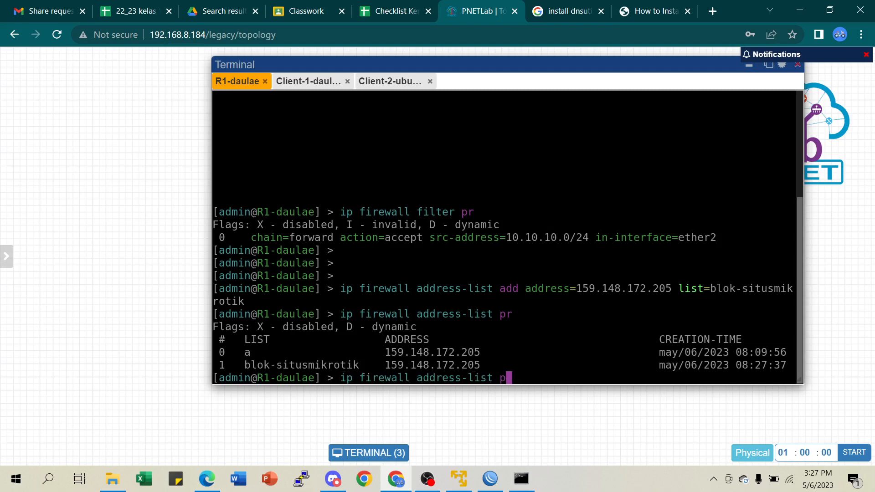
text(remove 0)
key(Return)
Print R1's firewall address list again and check the blok-situsmikrotik entry's list name, address and creation time.
key(Up)
key(Up)
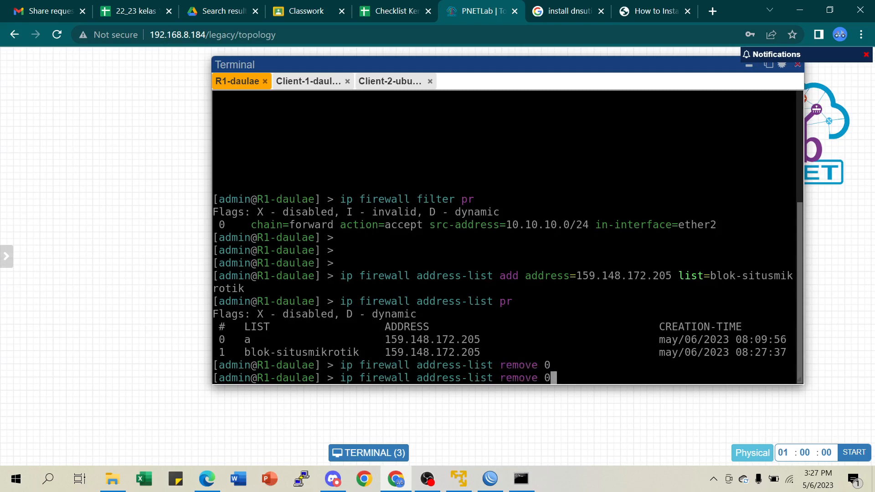
key(Return)
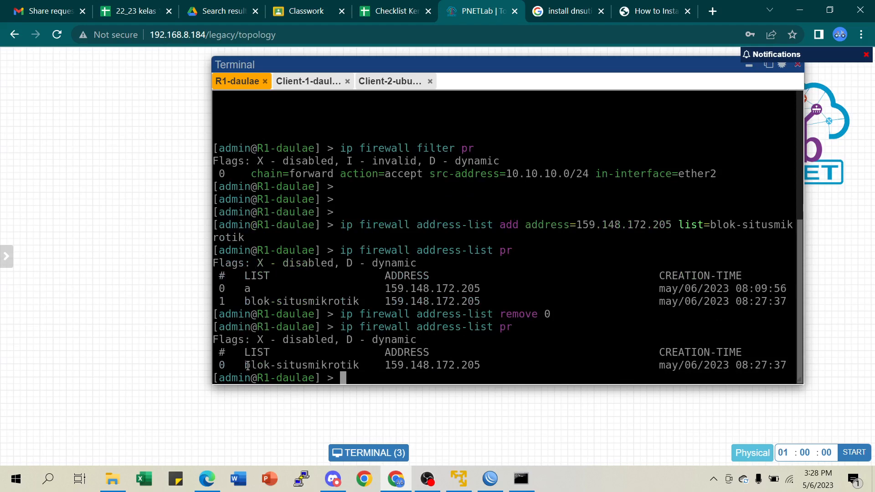
drag(246, 365, 312, 378)
double_click(350, 366)
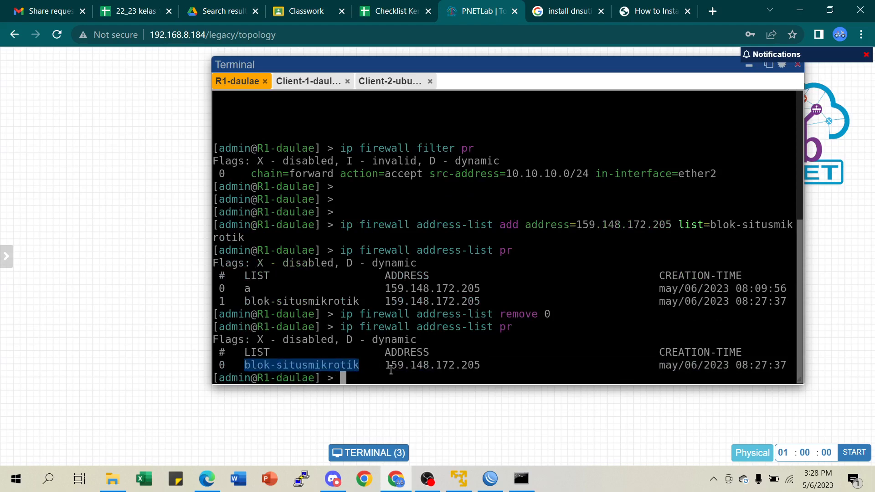
drag(385, 365, 474, 366)
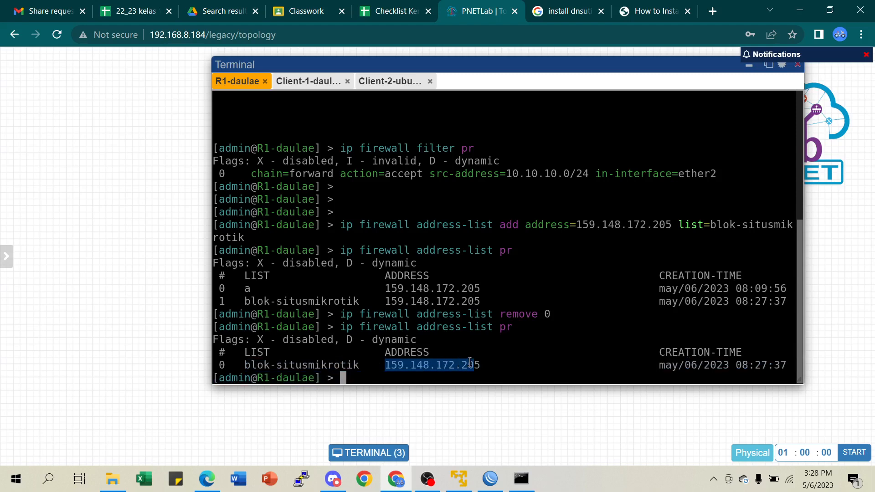
drag(737, 364, 773, 364)
drag(679, 366, 785, 371)
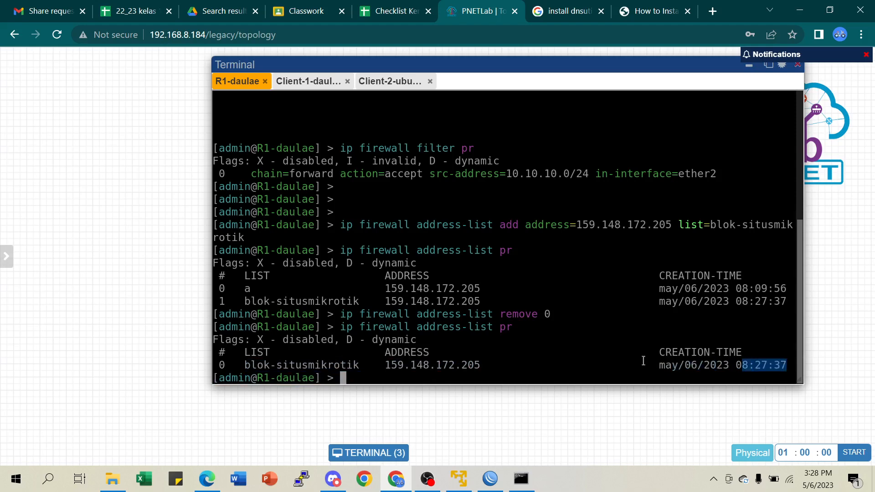
click(368, 379)
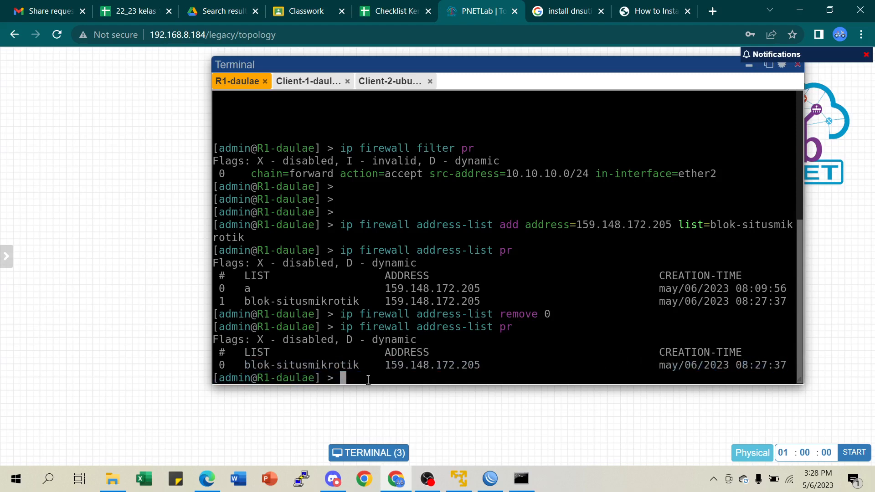
Add a firewall filter rule on R1 with chain=forward, src-address=10.10.10.0/24, protocol=tcp, dst-address-list=blok-situsmikrotik and action=drop.
key(Return)
key(Return)
key(Return)
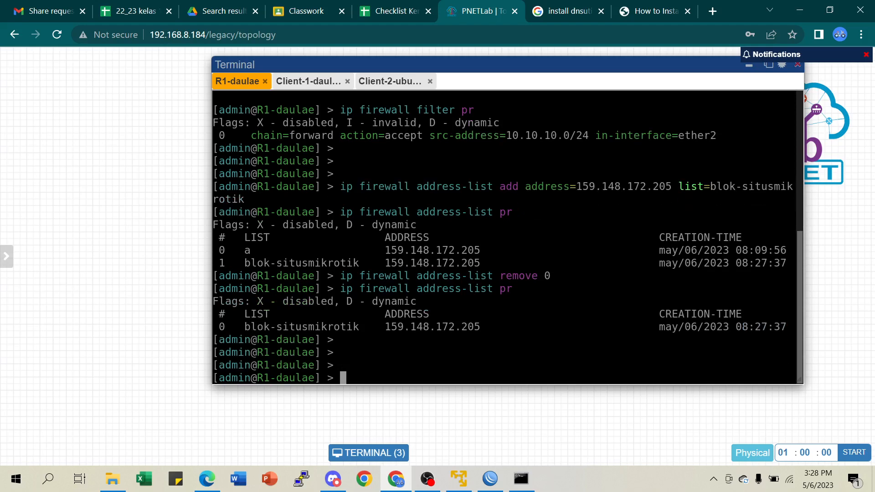
text(ip firewall filter add)
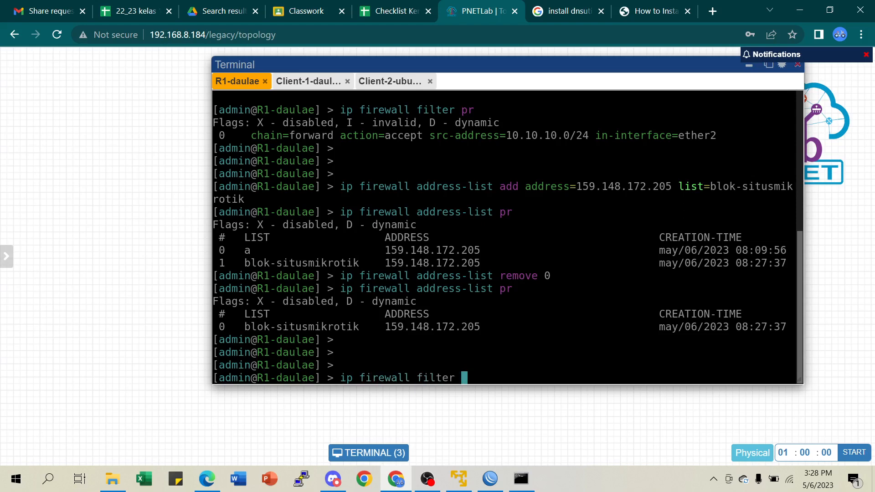
text(hain=)
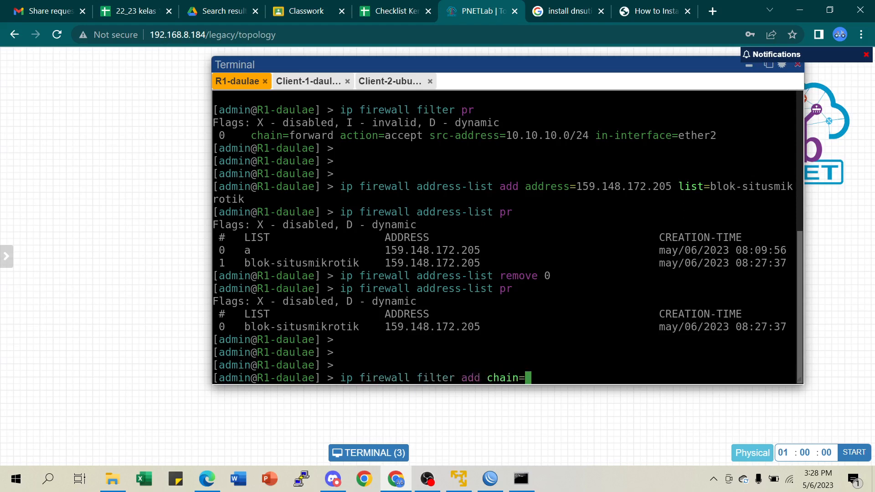
text(forward src-)
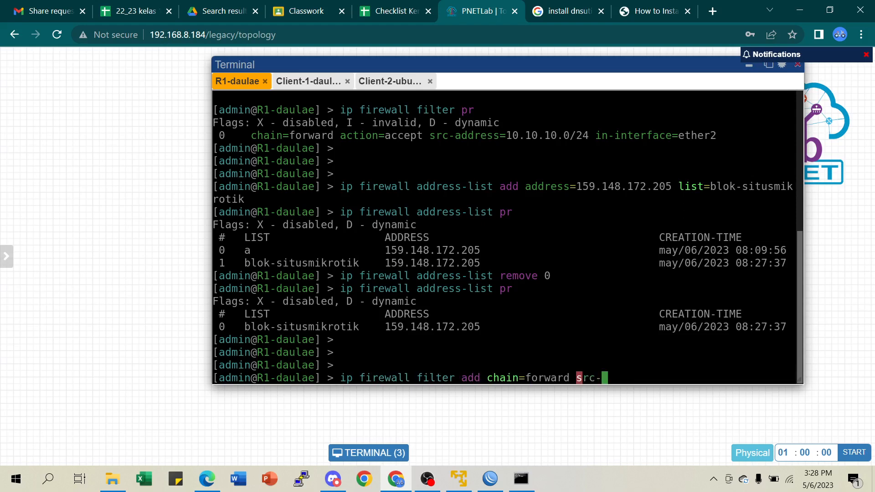
text(address=)
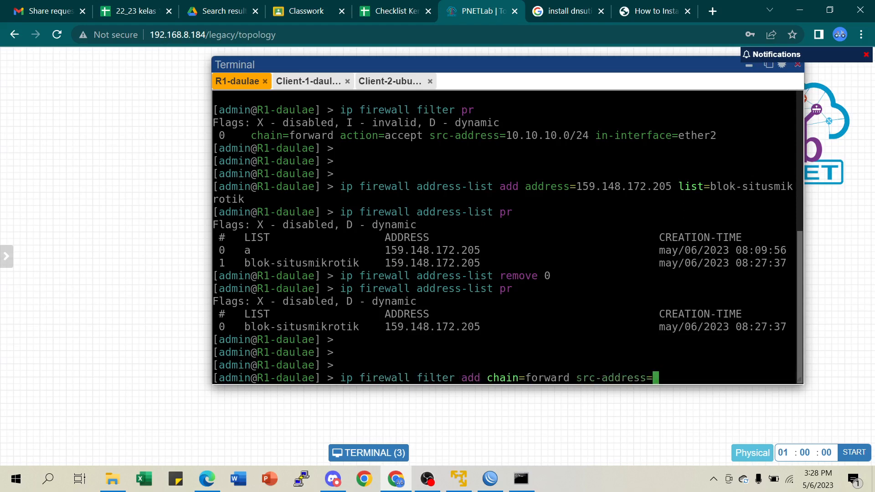
text(10.10.10.0/24 protocol=)
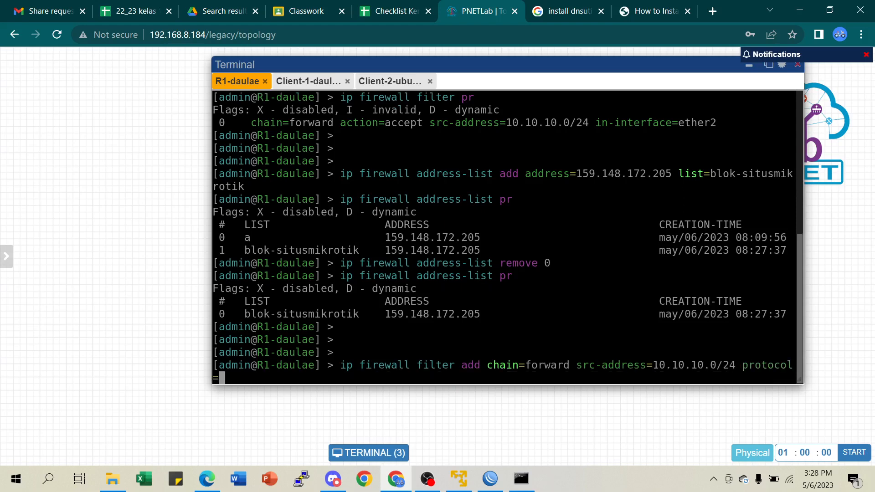
text(tcp dst)
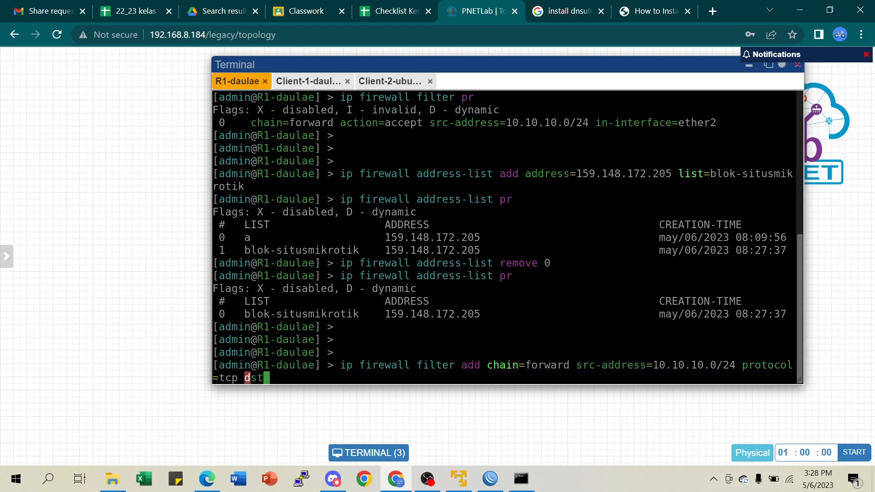
text(-address-list=)
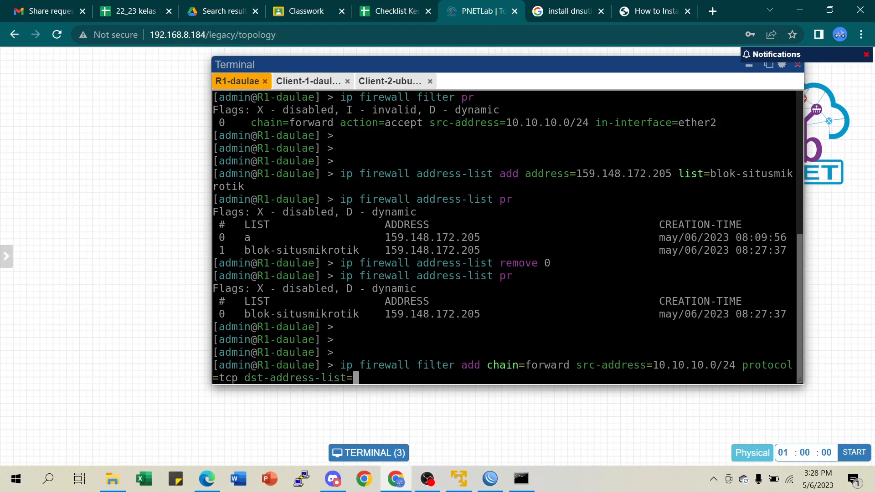
text(bl)
key(Tab)
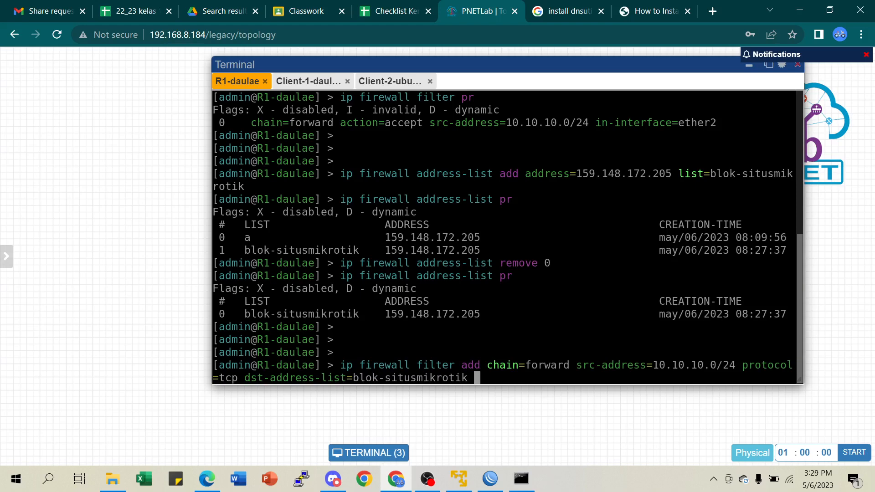
text(action=drop)
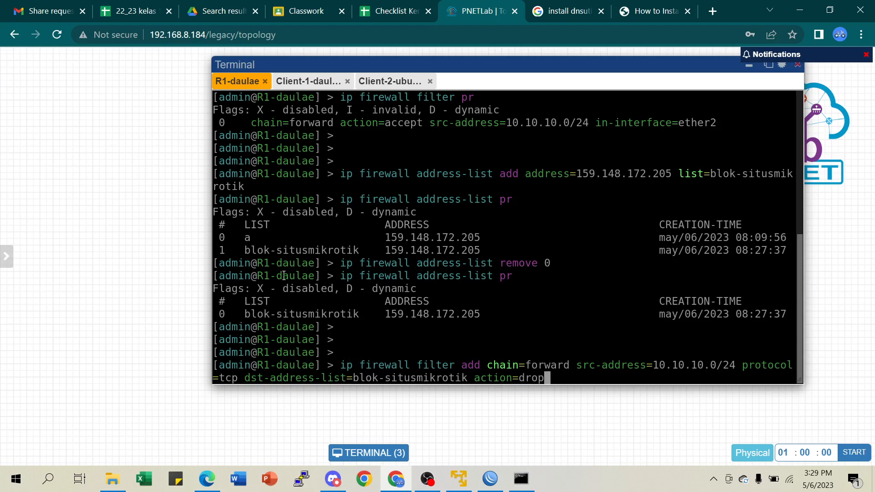
drag(245, 314, 346, 314)
click(375, 314)
key(Return)
Print R1's firewall filter rules and examine the order of the accept and drop rules.
key(Return)
key(Return)
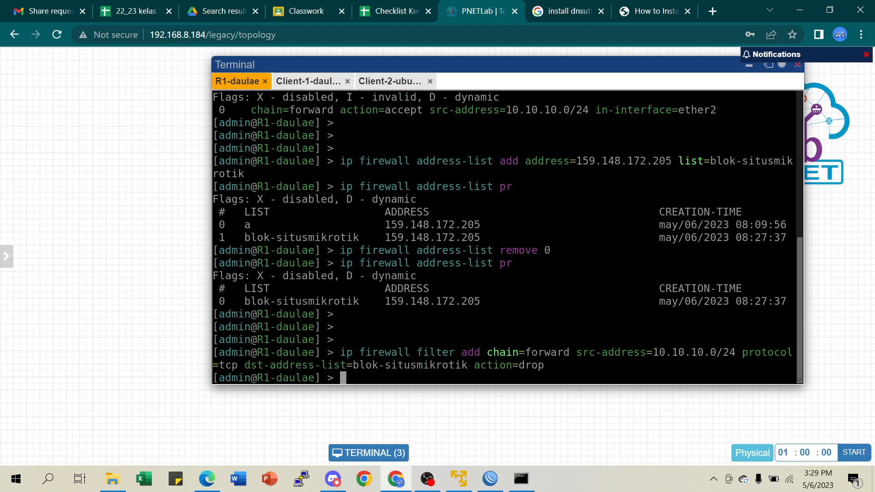
text(ip )
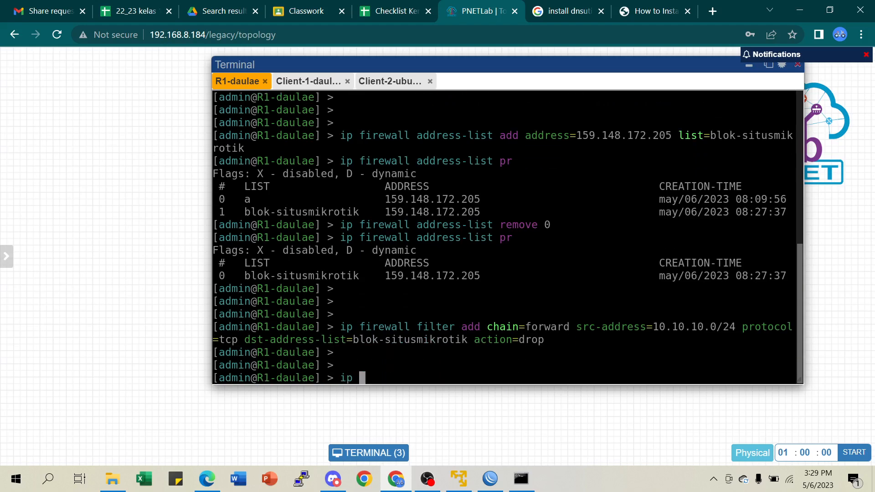
text(firewall filter pr)
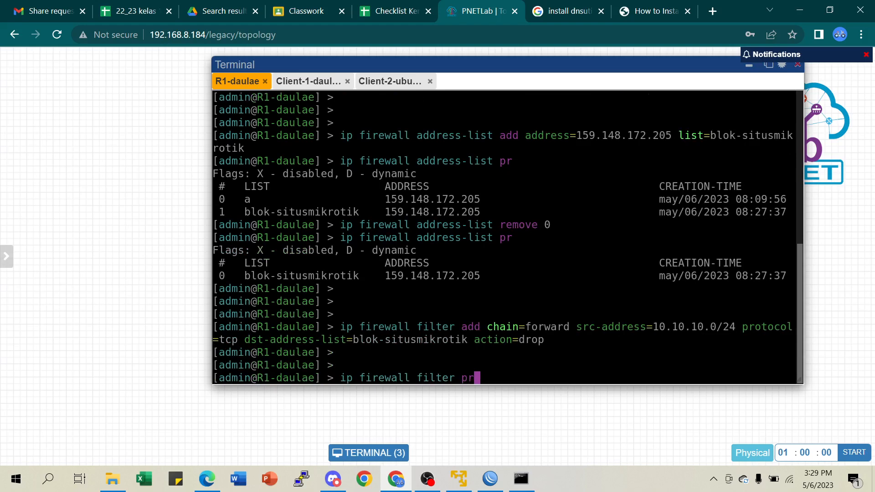
key(Return)
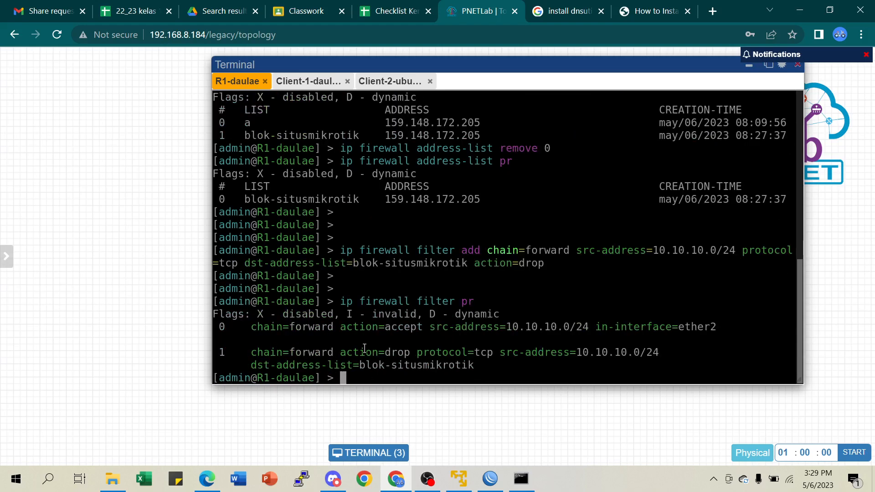
drag(219, 353, 573, 328)
click(255, 351)
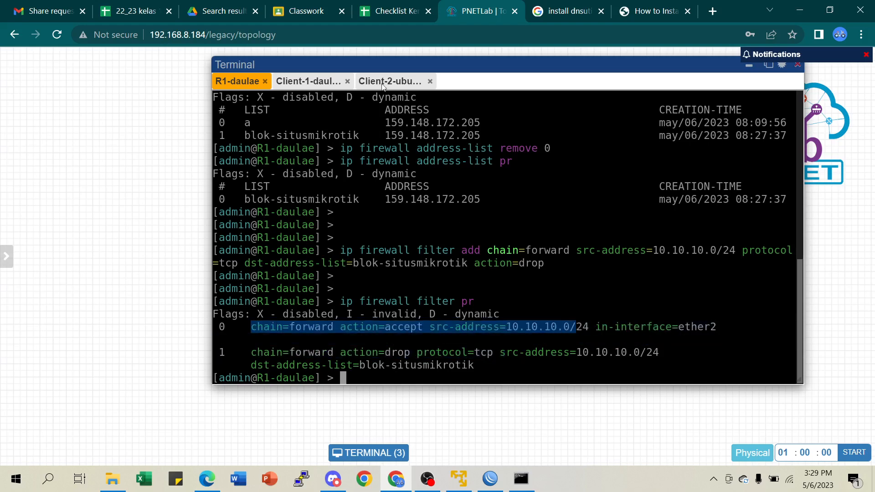
Test the block by opening mikrotik.com in Chrome on Client-2, closing the unsupported command-line flag notice.
click(383, 83)
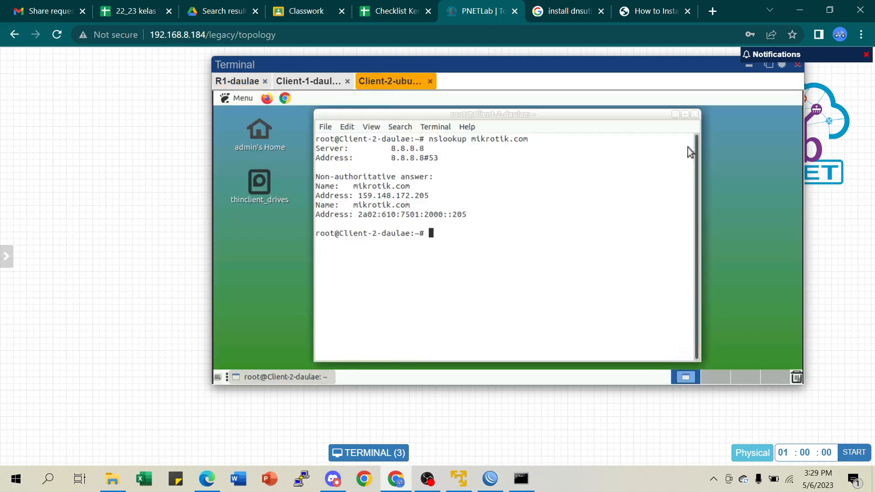
click(674, 116)
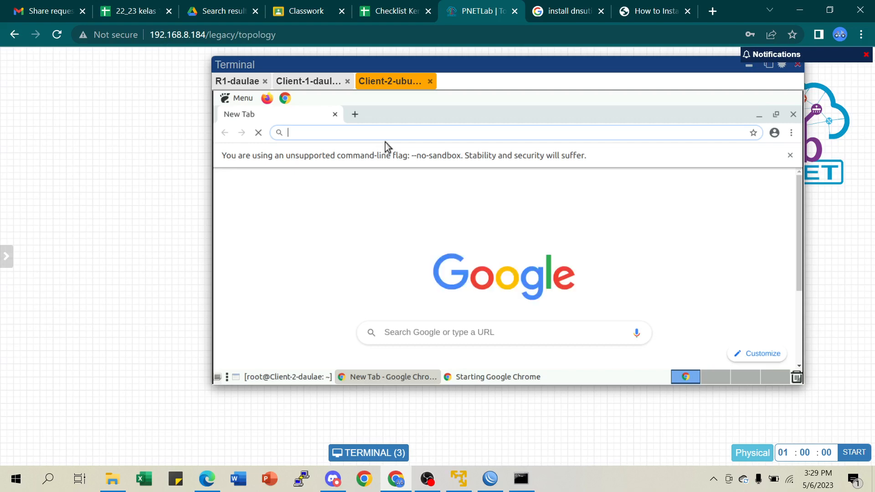
text(mik)
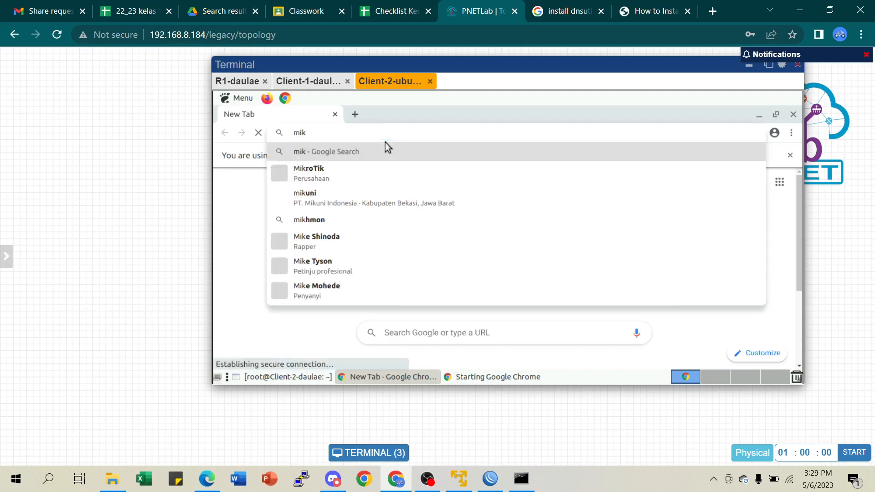
text(rotik.com)
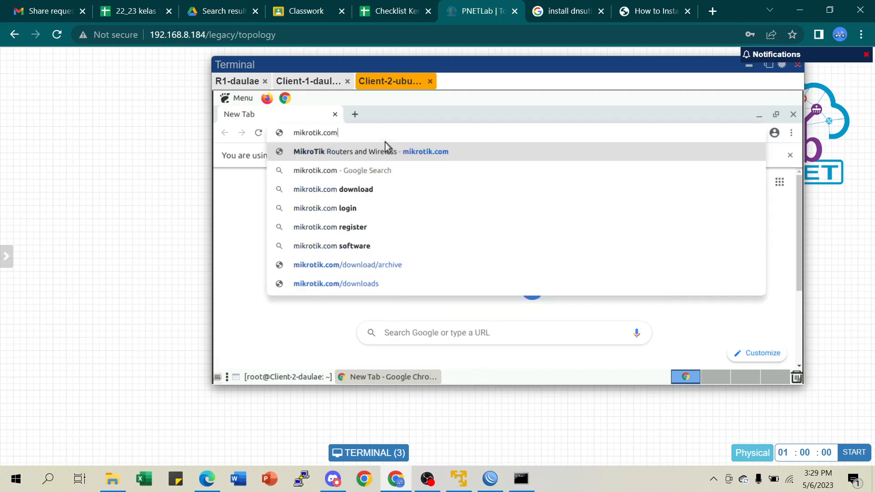
key(Return)
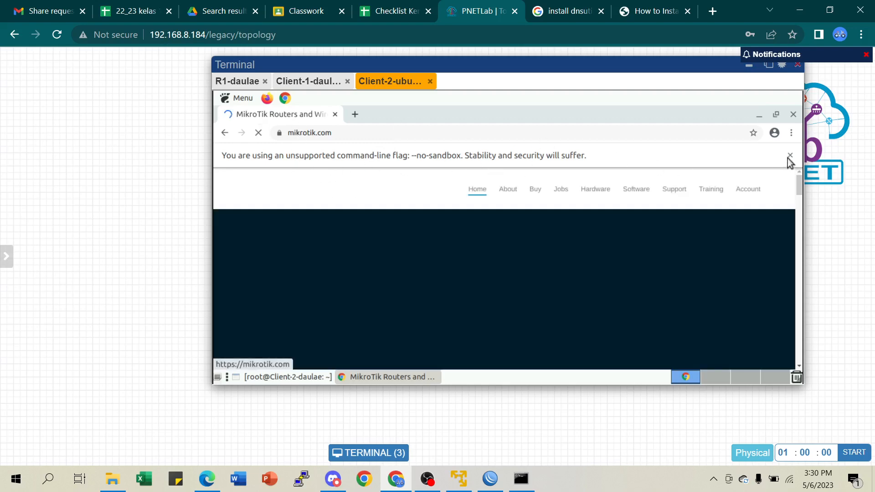
click(789, 156)
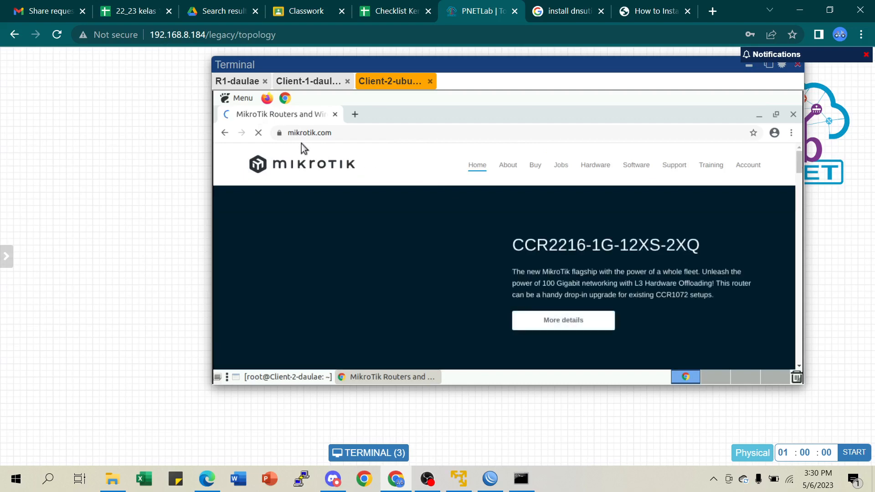
Move firewall filter rule 1, the drop rule, to destination 0 on R1.
click(235, 81)
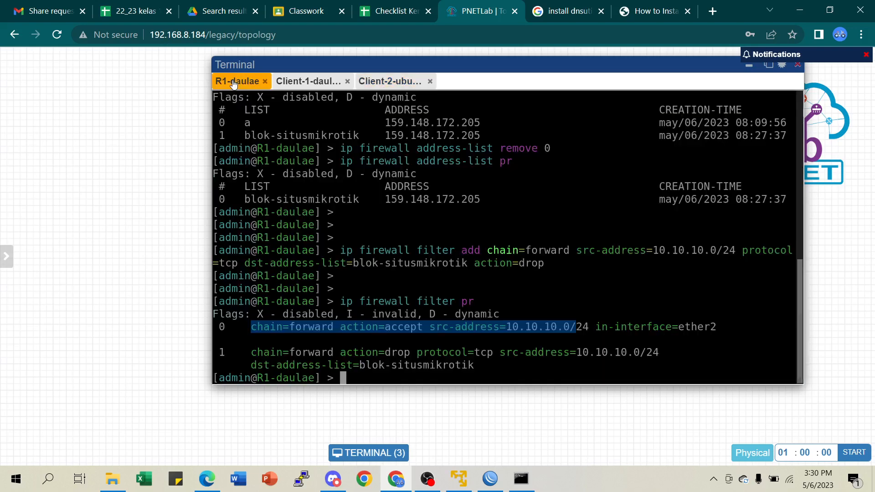
click(333, 332)
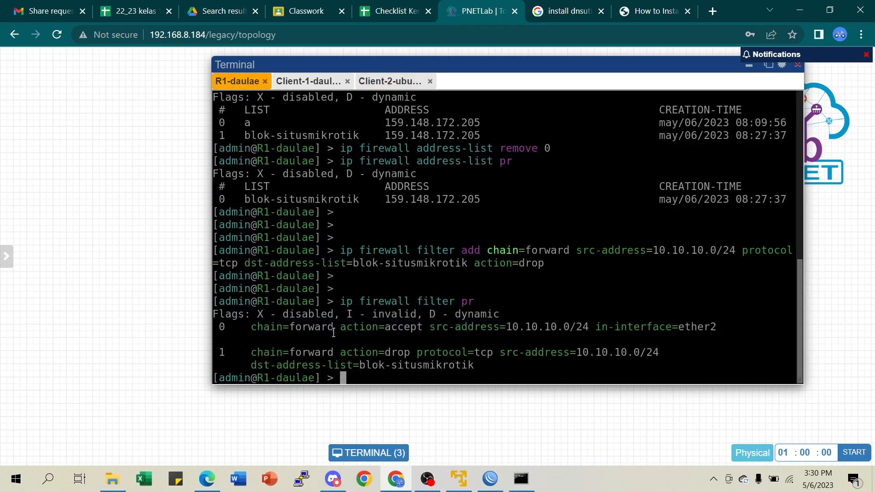
drag(221, 357, 239, 351)
click(361, 372)
key(Return)
text(ip f)
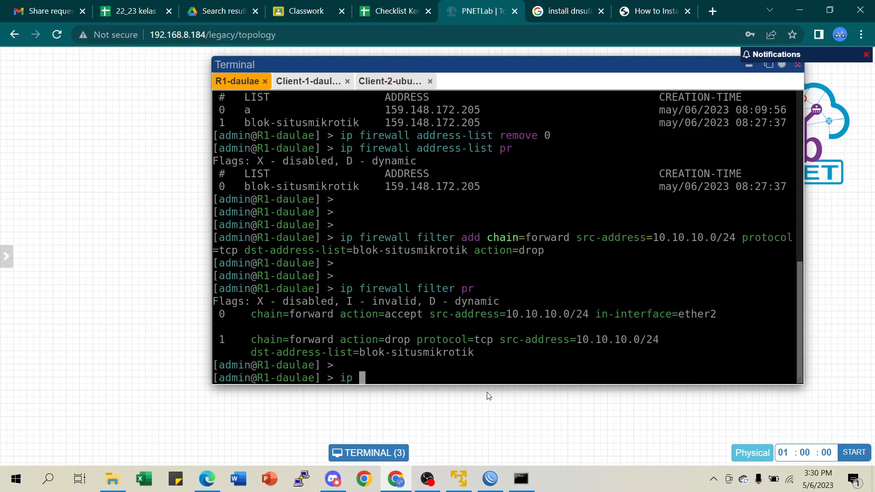
text(irewall filter move )
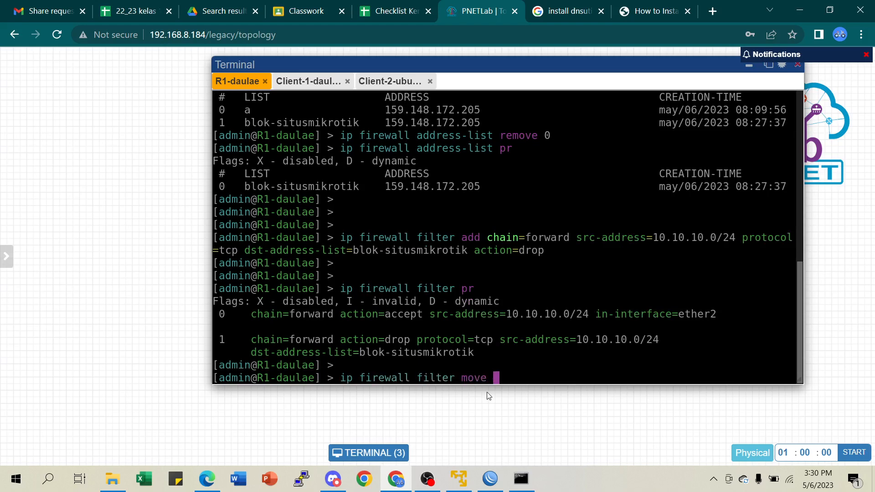
text(1 des)
key(Tab)
text(0)
key(Return)
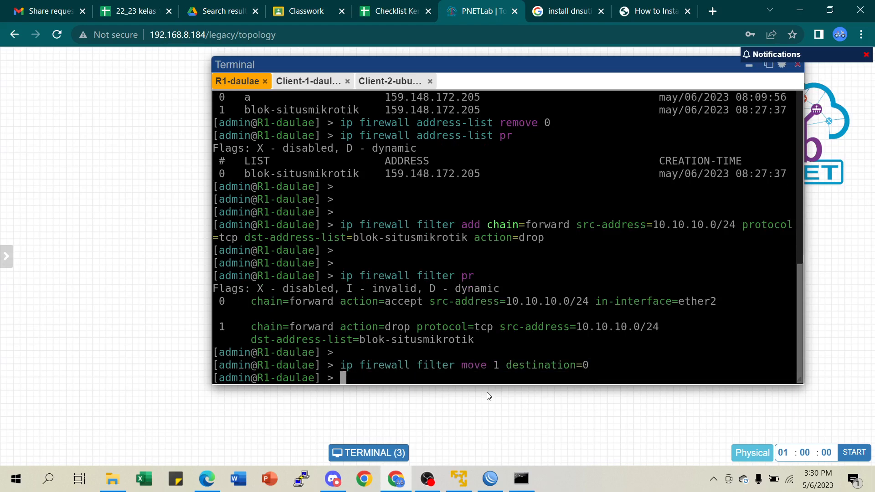
Reprint the firewall filter rules on R1 and check the position of the blok-situsmikrotik drop rule.
key(Return)
key(Up)
key(Up)
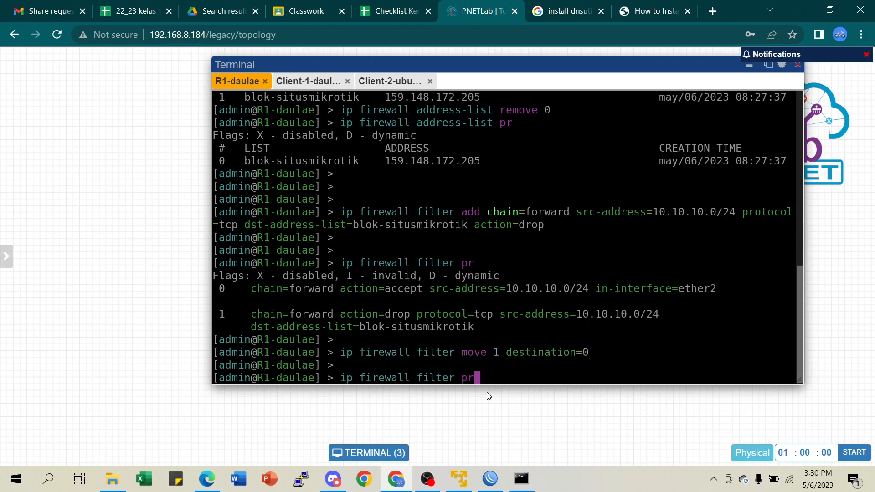
key(Return)
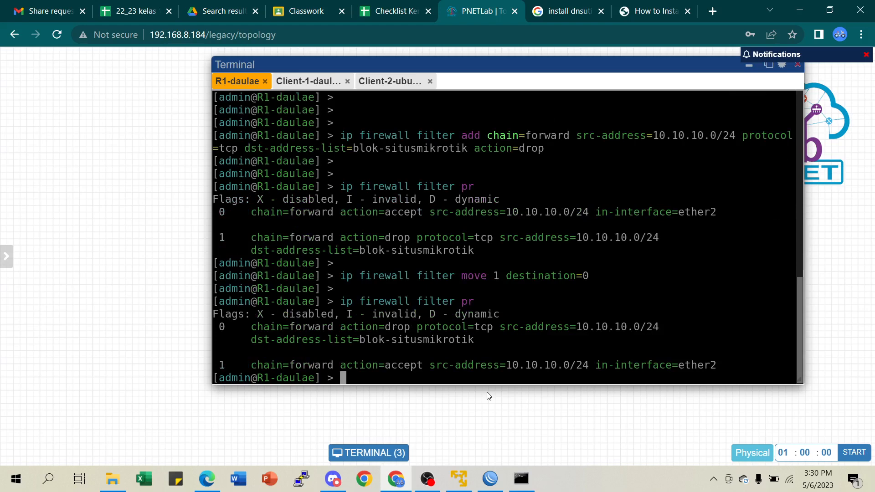
drag(302, 327, 488, 338)
drag(392, 341, 477, 350)
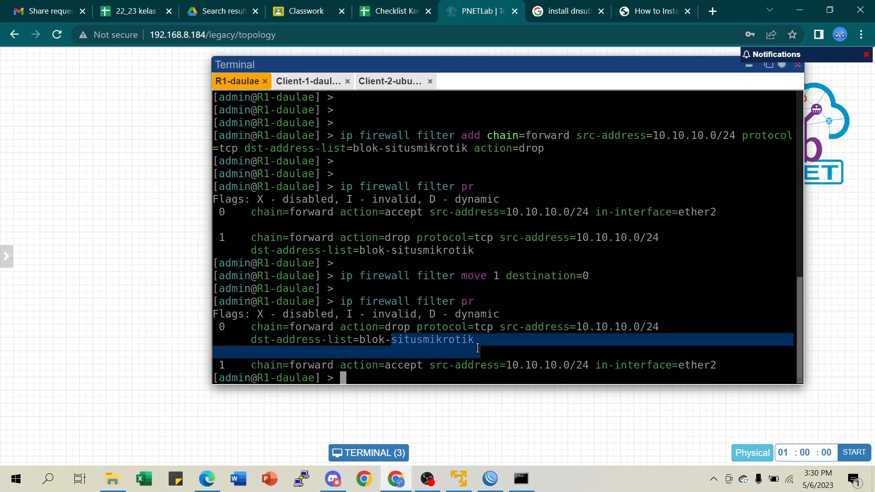
Switch to the Client-2 session and reload the mikrotik.com page to retest the block.
click(477, 348)
click(390, 82)
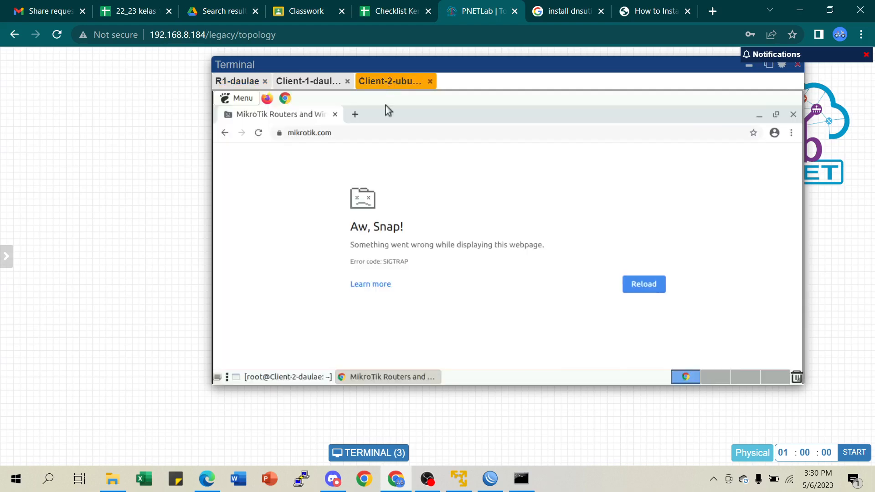
click(258, 136)
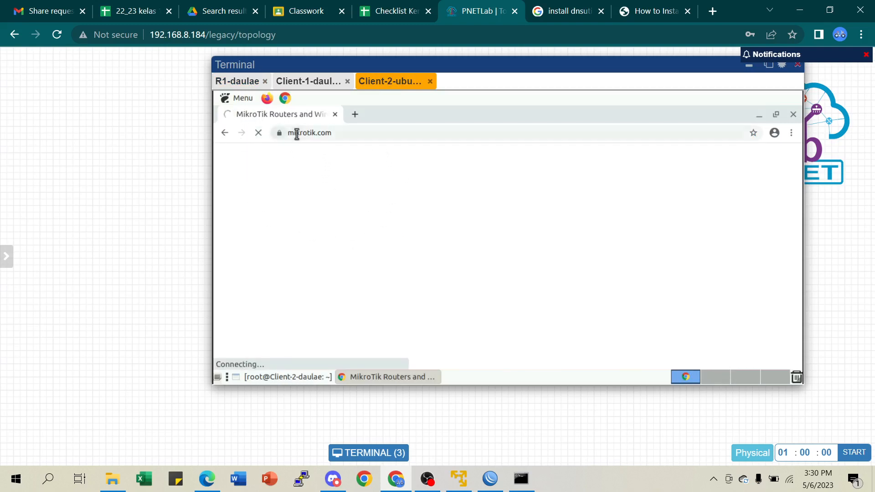
Clear the browsing data in Client-2's Chrome, starting from its full browsing history page.
click(791, 134)
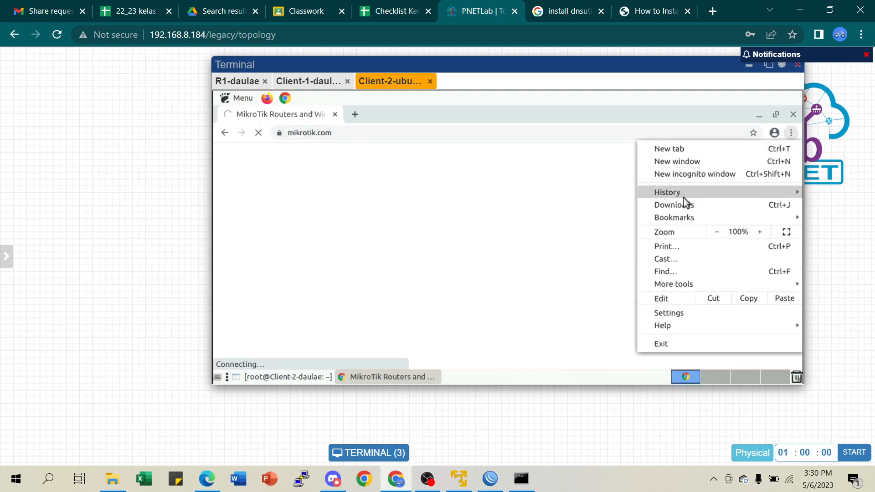
mouse_move(656, 197)
click(523, 193)
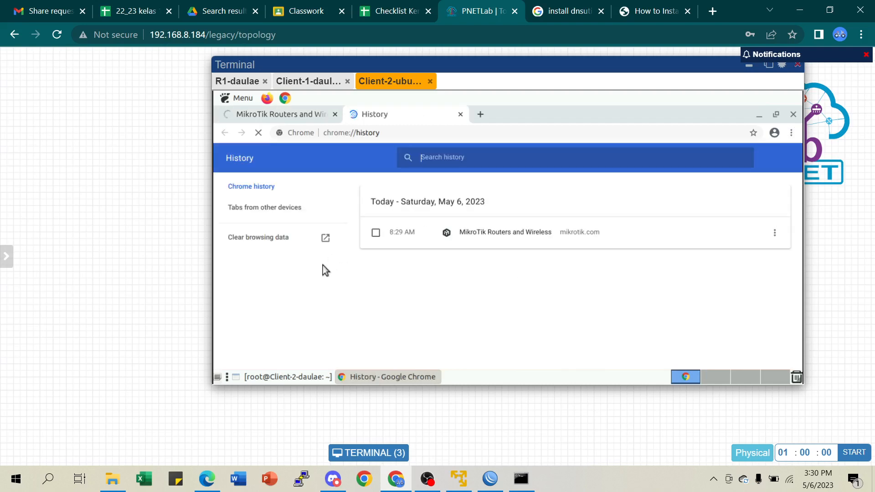
click(324, 238)
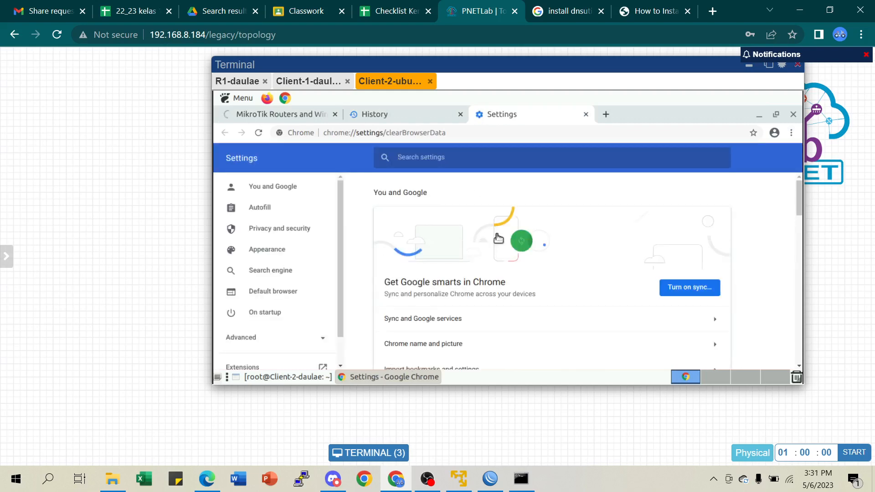
click(605, 359)
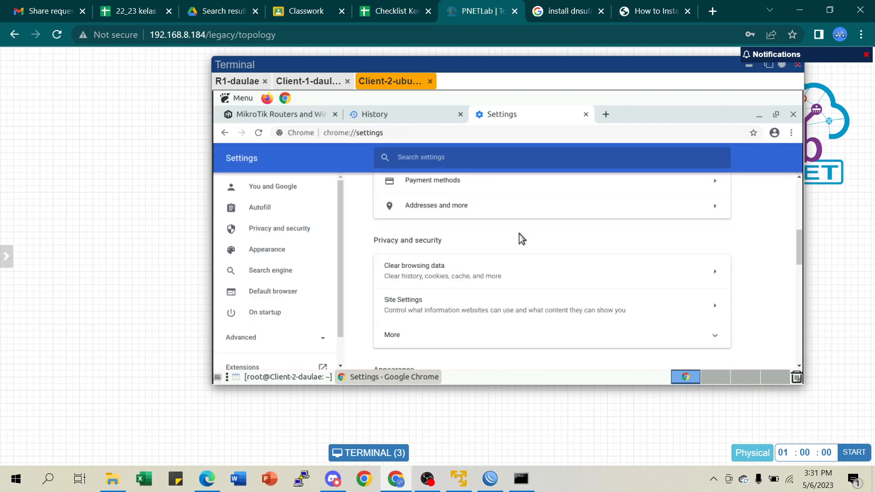
Check the existing mikrotik.com page on Client-2, and load mikrotik.com in a new browser tab.
click(272, 114)
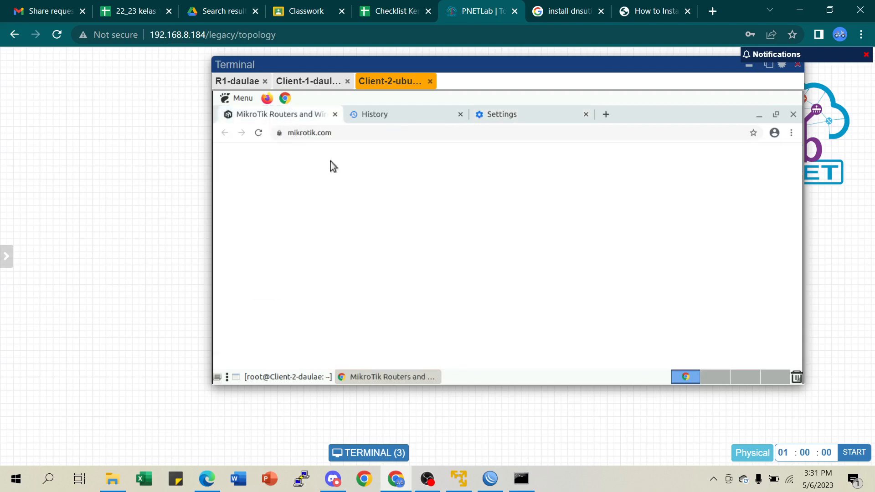
click(604, 114)
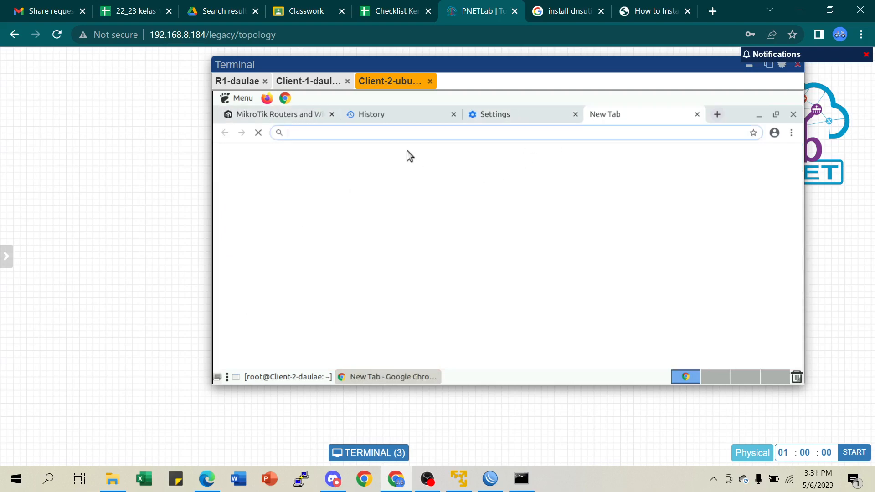
text(mik)
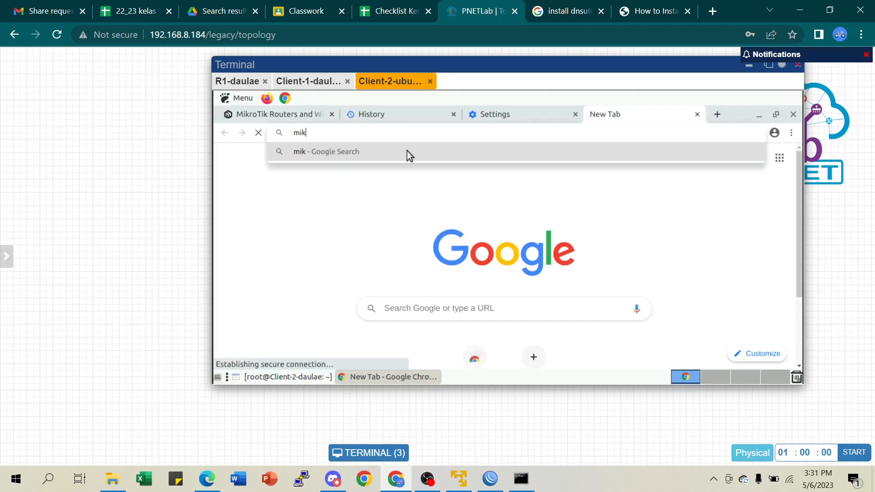
text(rotik)
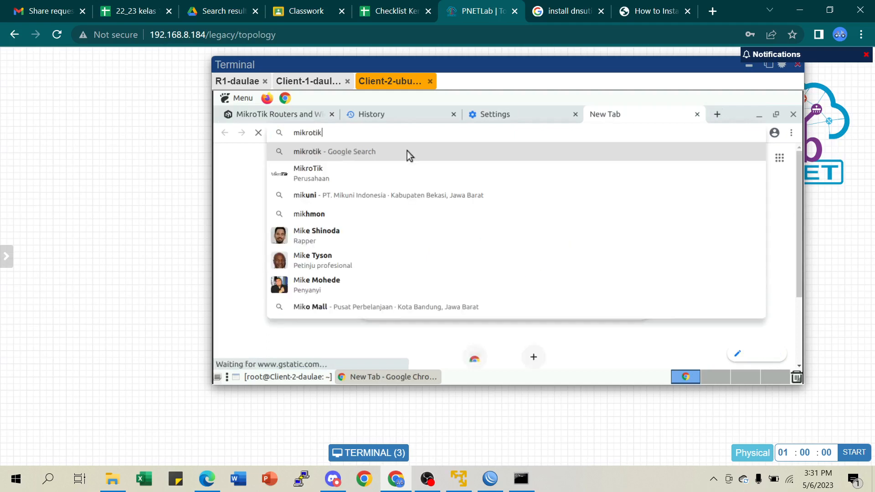
text(.com)
key(Return)
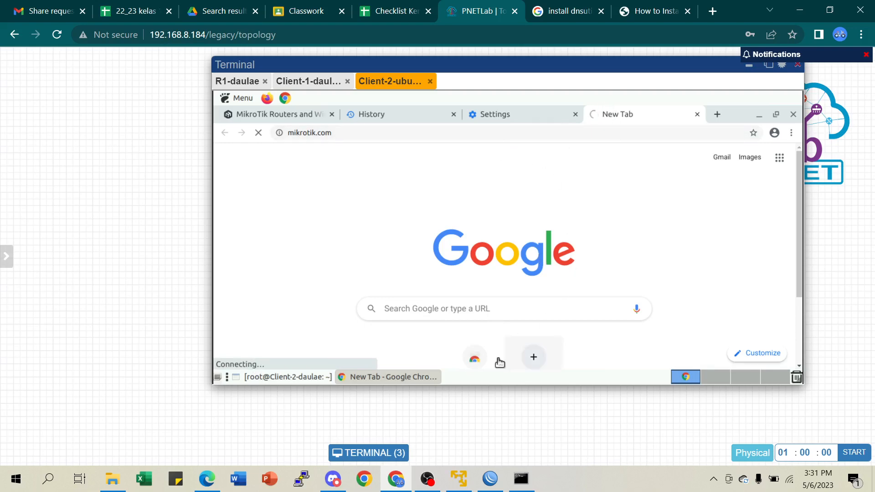
Switch to WinBox, discard the new address list entry, and reopen the Firewall window enlarged enough to show all filter rule columns.
click(494, 488)
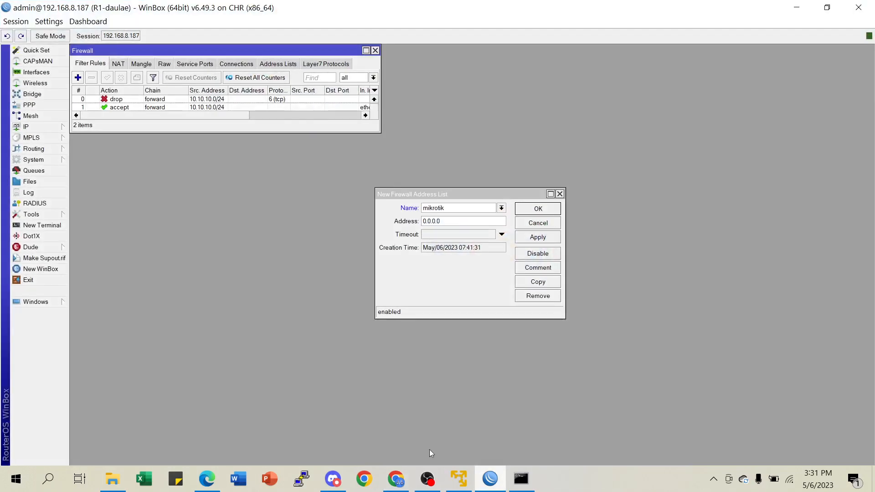
click(560, 194)
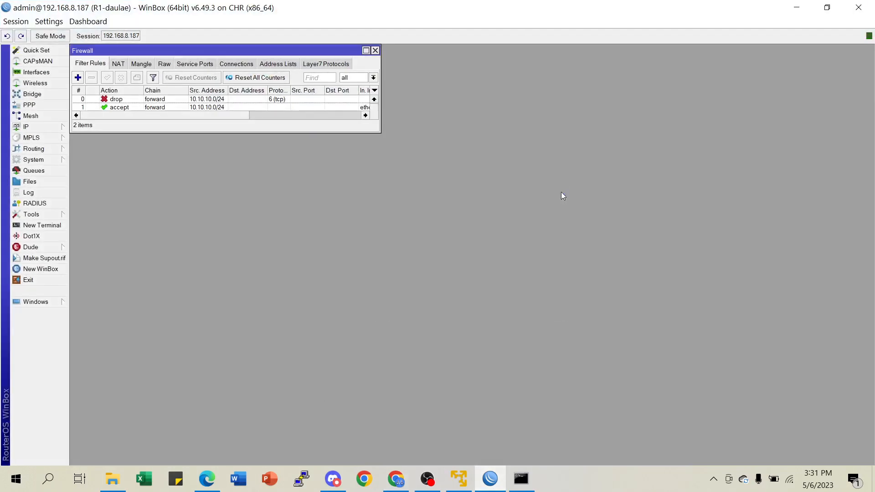
click(375, 51)
click(34, 130)
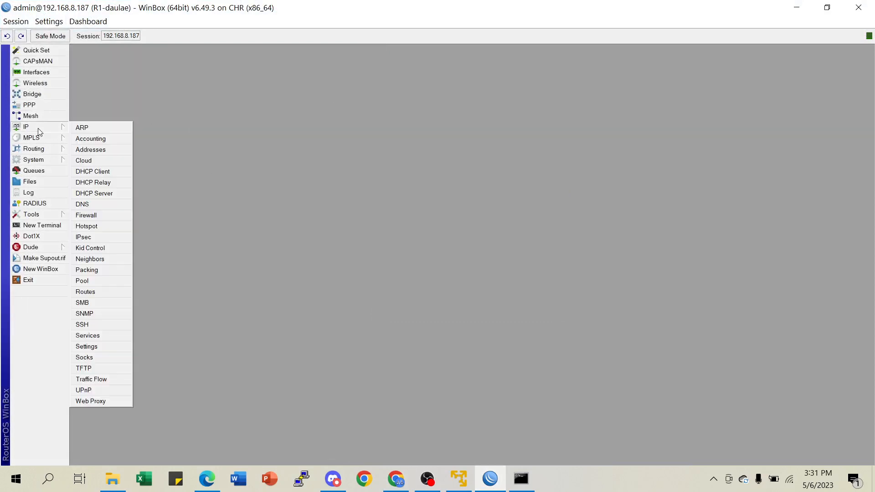
click(98, 215)
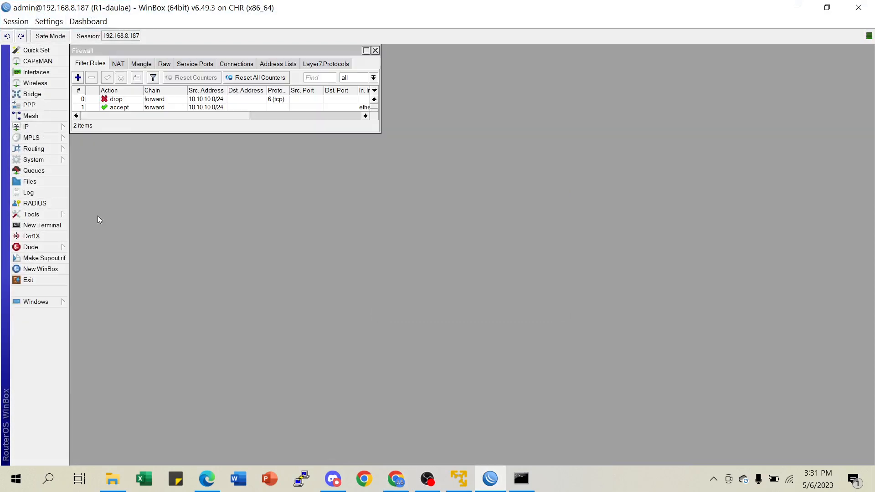
drag(379, 132, 775, 254)
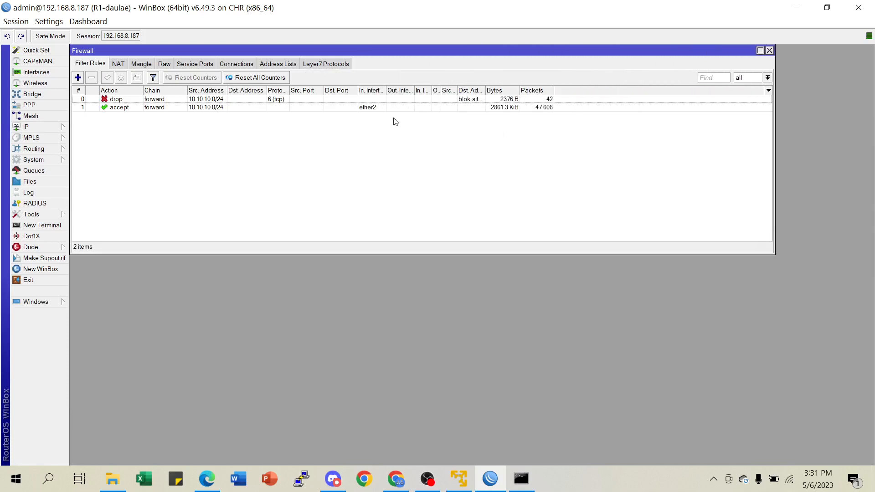
Compare the byte and packet counters of the drop and accept filter rules.
click(542, 101)
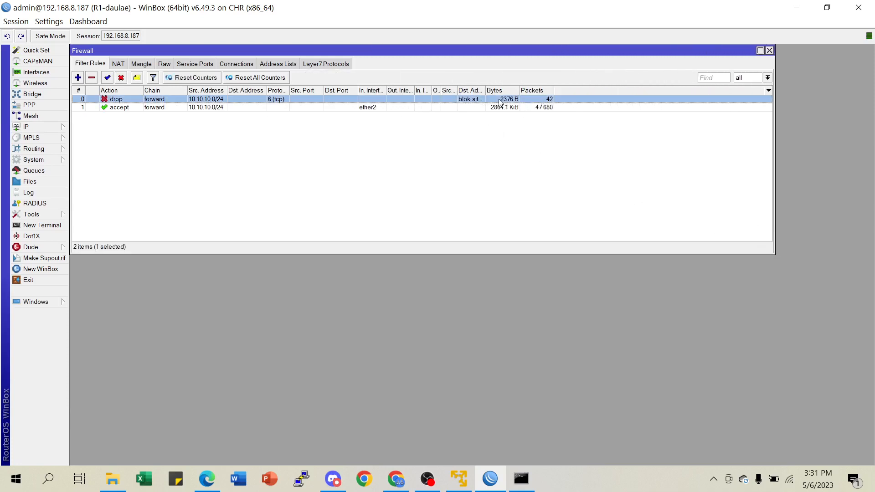
click(517, 109)
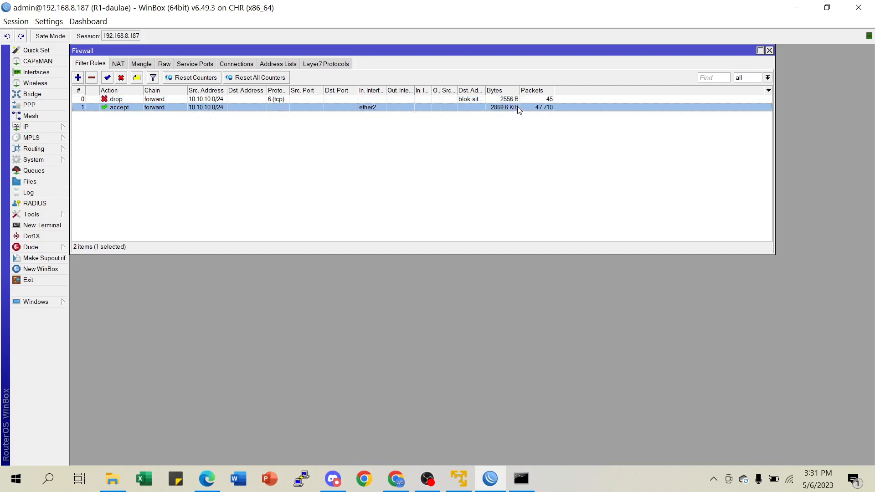
click(520, 100)
click(525, 108)
click(526, 99)
click(522, 112)
click(532, 99)
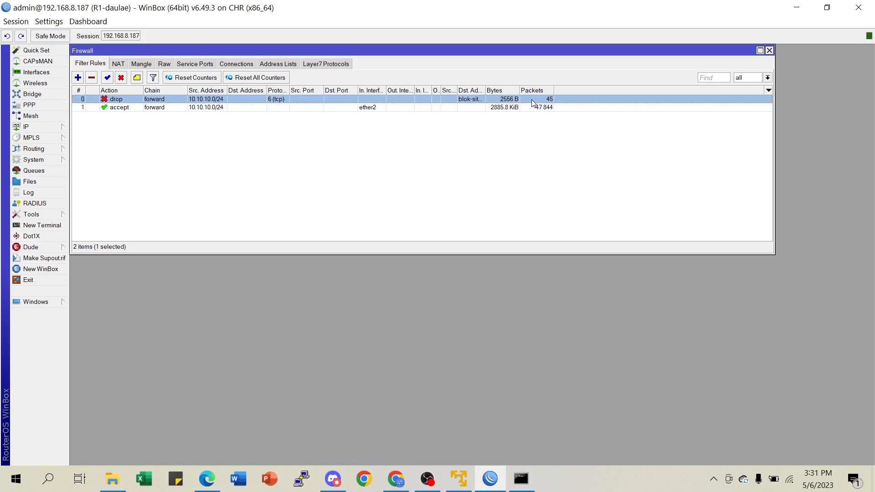
Widen the Dst. Address List column to show the full list name, and select the drop rule.
drag(486, 91, 532, 77)
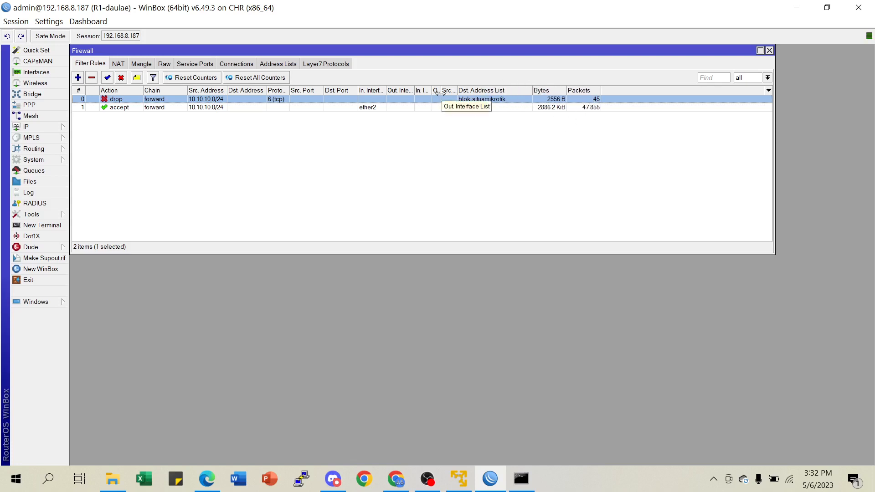
click(328, 132)
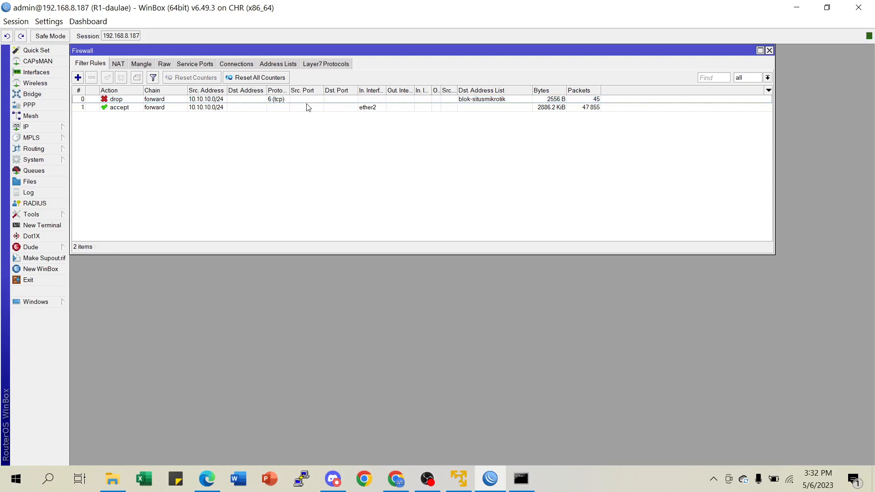
click(308, 102)
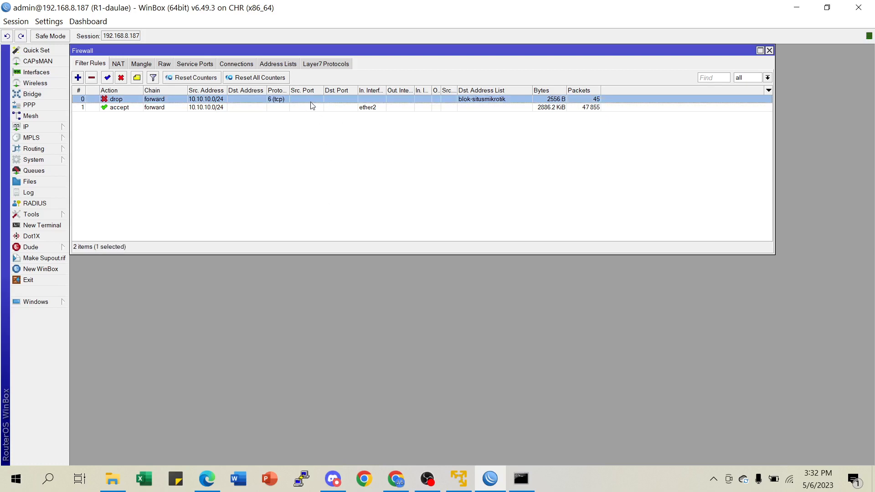
Return to Client-2 in PNETLab, reload the original mikrotik.com page, and check the new tab's loading attempt.
click(396, 478)
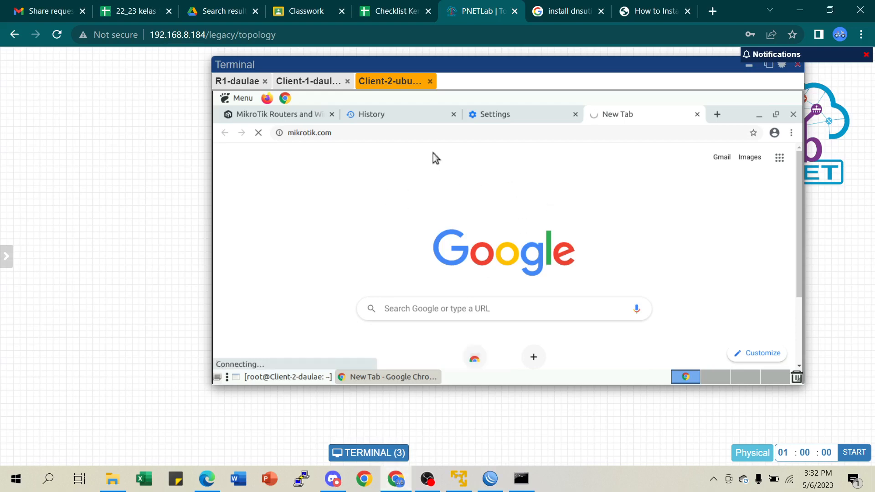
click(297, 120)
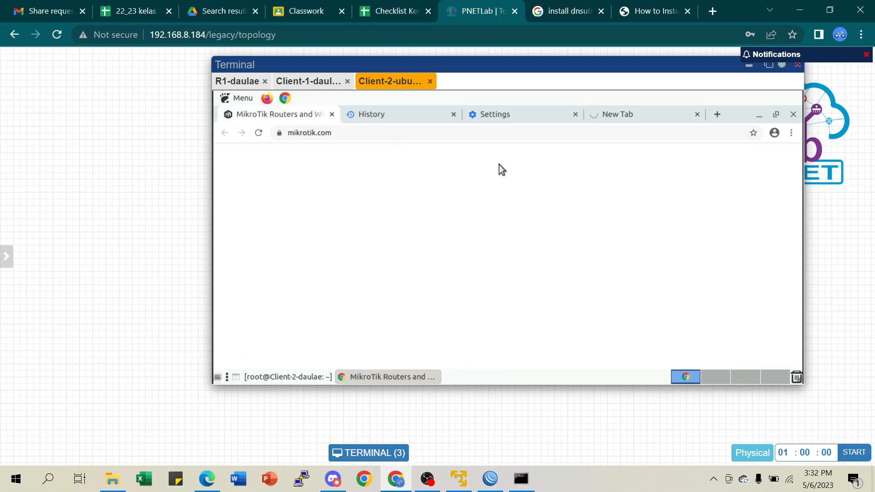
click(258, 133)
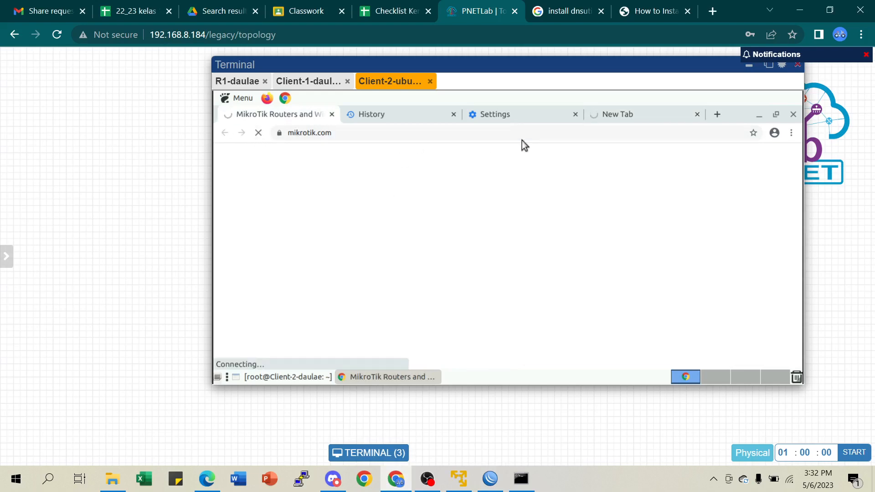
click(622, 117)
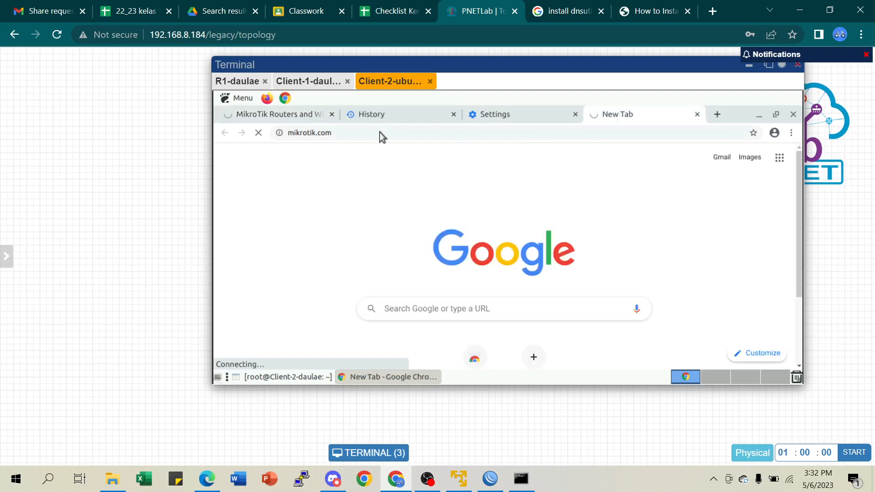
click(354, 133)
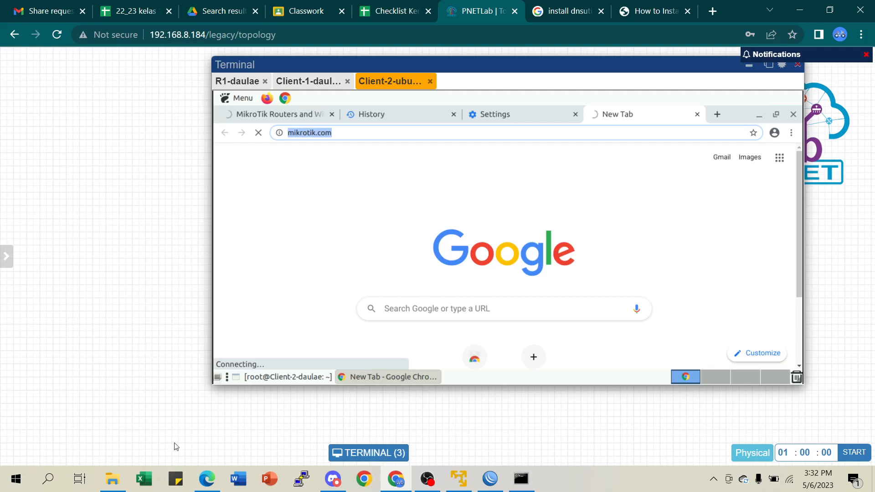
Switch to the Firewall (1).pdf guide in Edge and read verification steps 6 and 7 on pages 26 and 27.
click(207, 484)
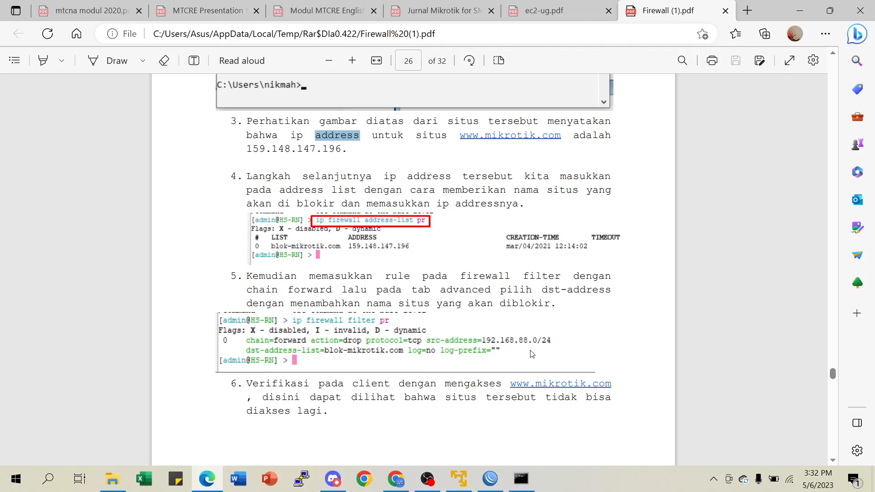
scroll(532, 353, down, 8)
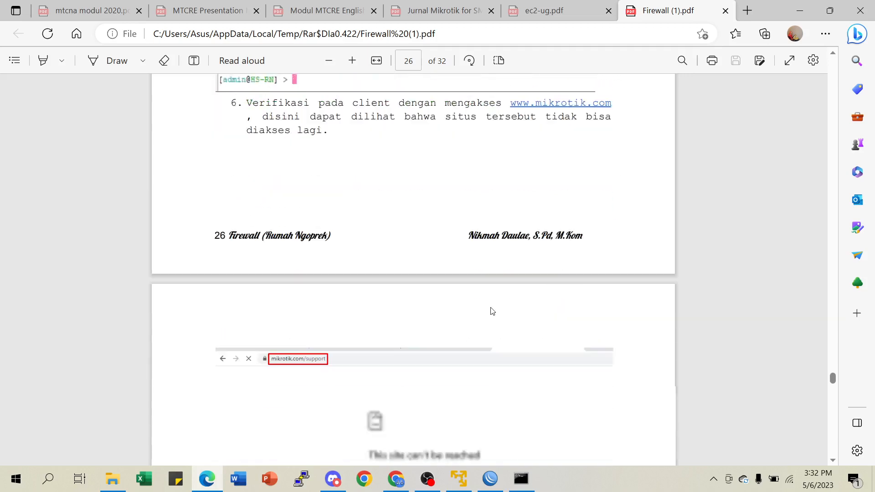
scroll(400, 363, down, 3)
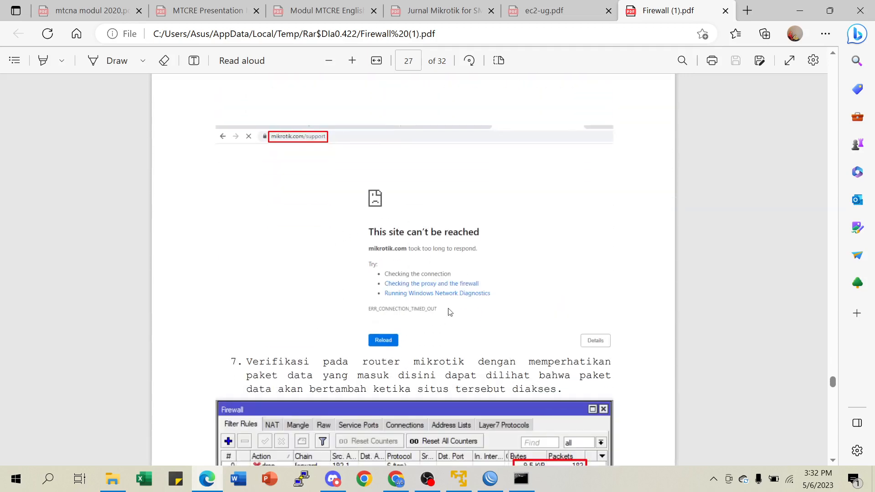
scroll(448, 299, down, 3)
scroll(397, 275, down, 2)
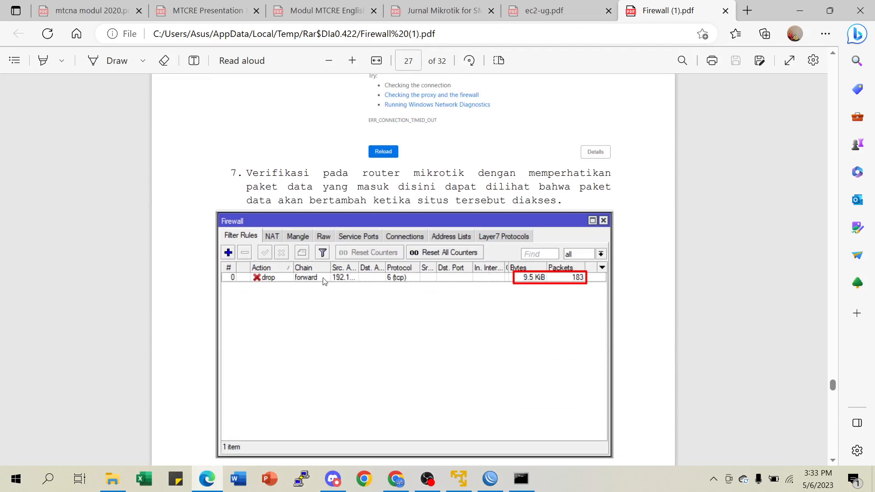
scroll(515, 303, down, 3)
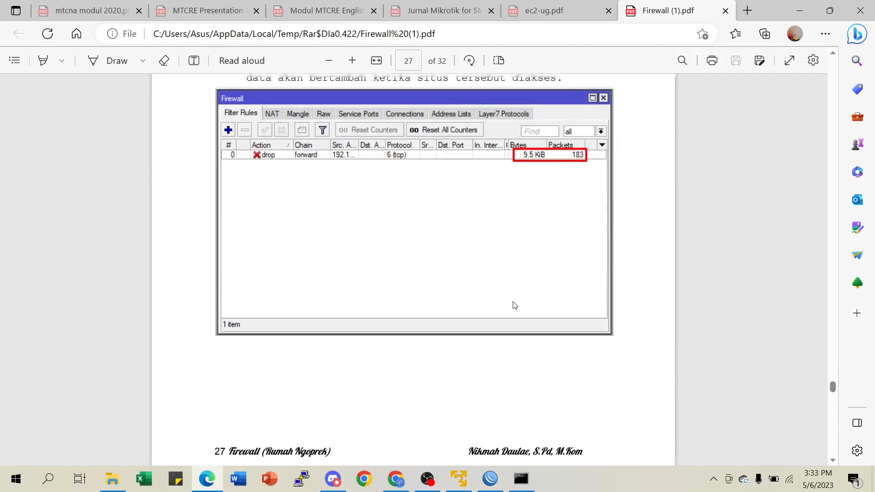
scroll(514, 303, up, 3)
Check the drop rule's byte and packet counters in WinBox against Client-2's mikrotik.com connection attempt, returning to the Client-2 browser.
click(395, 479)
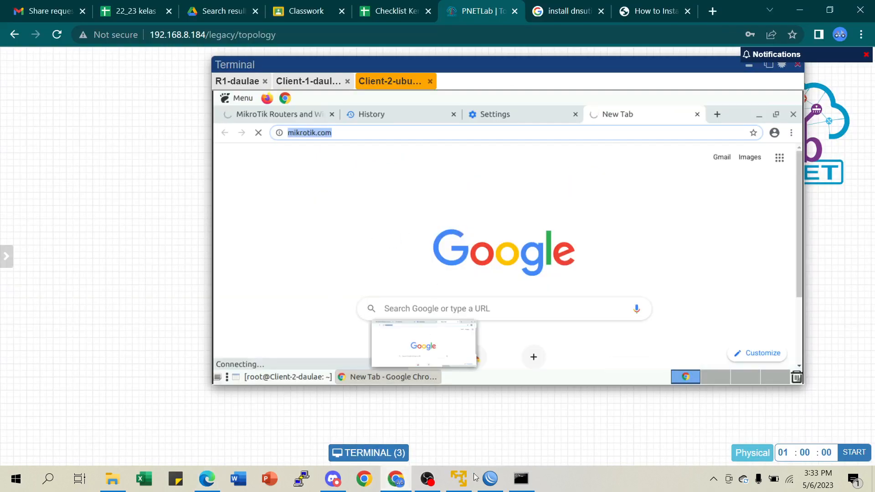
click(490, 478)
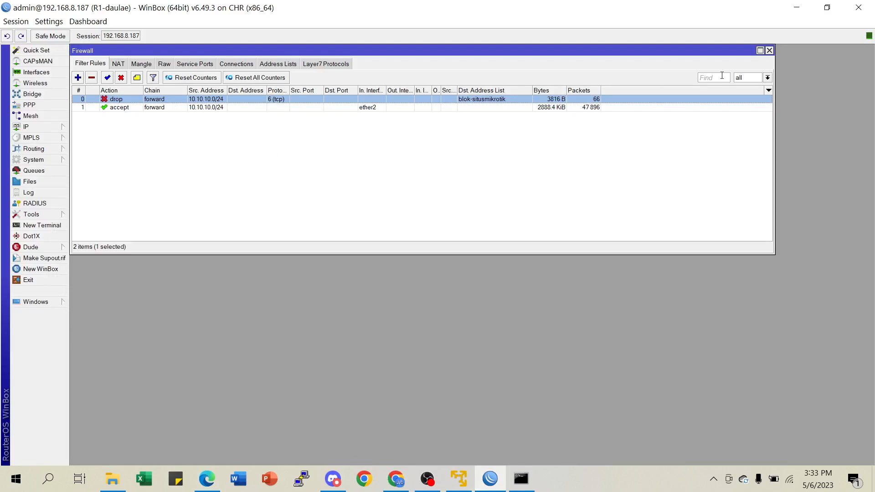
click(401, 476)
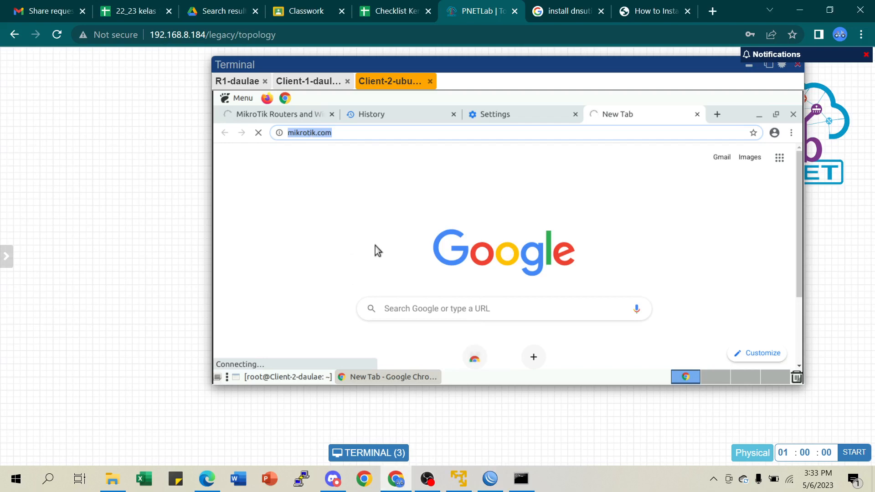
Close the History tab in Client-2's browser and check both mikrotik.com tabs' connection attempts.
click(453, 114)
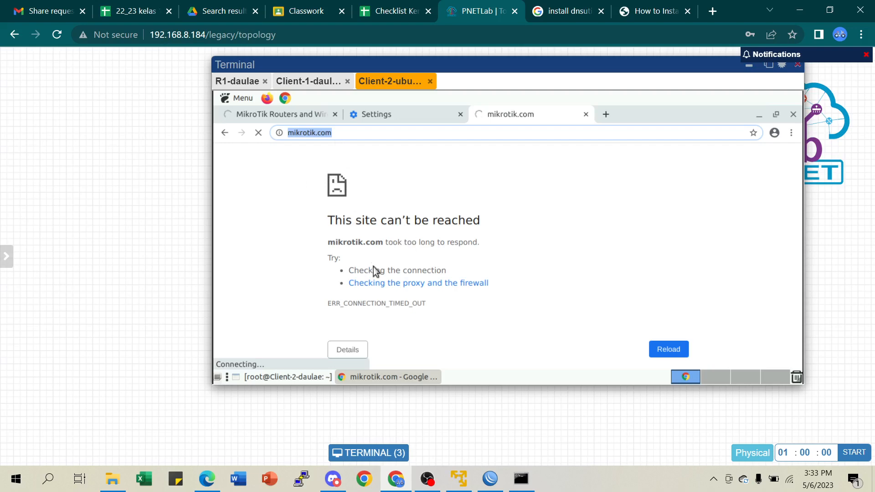
click(294, 115)
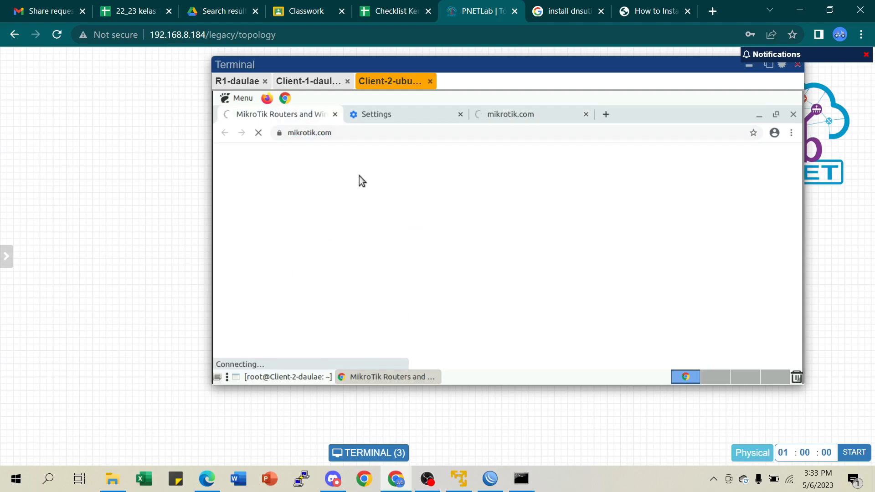
click(512, 113)
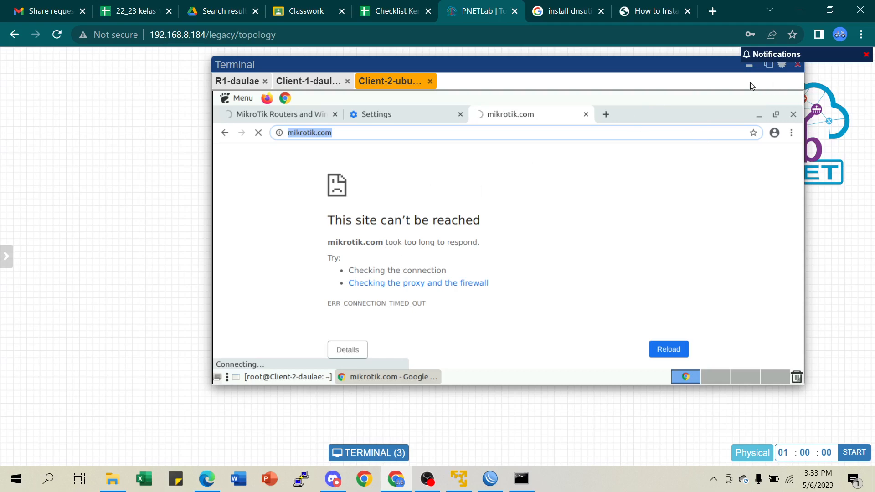
Switch to WinBox, widen the address lists' Name column, and review the blok-situsmikrotik entry's name and address.
click(488, 480)
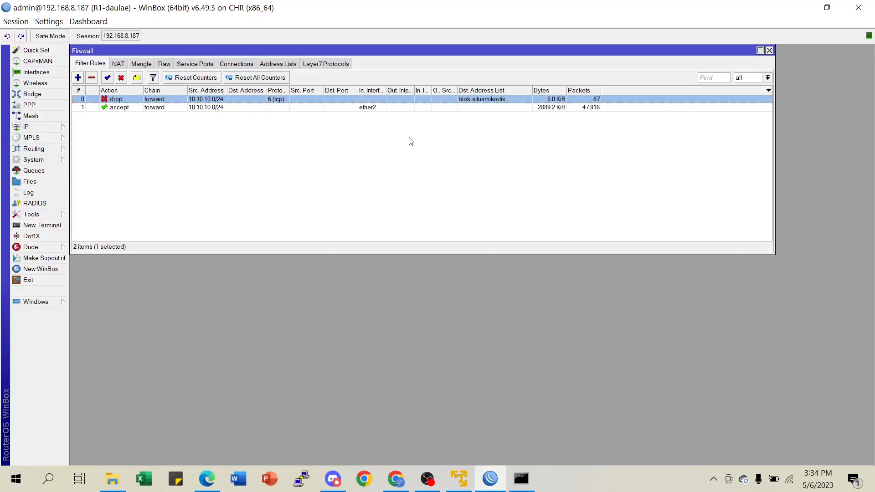
click(275, 64)
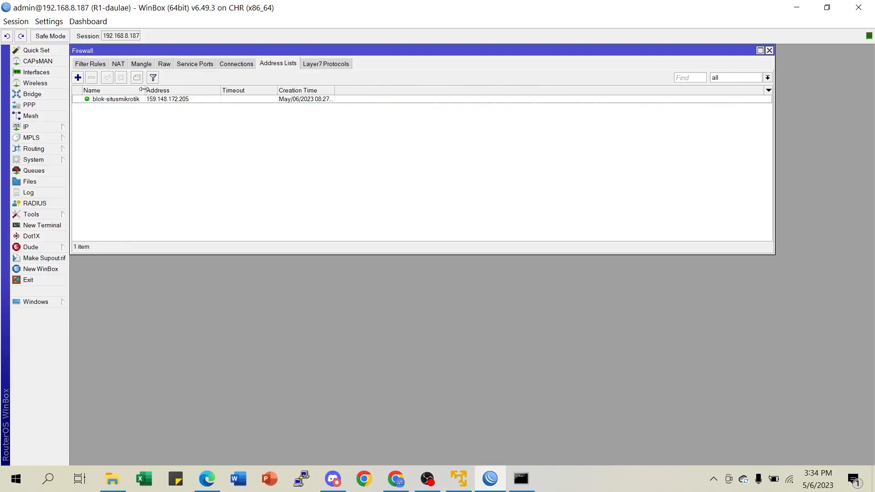
drag(142, 90, 156, 90)
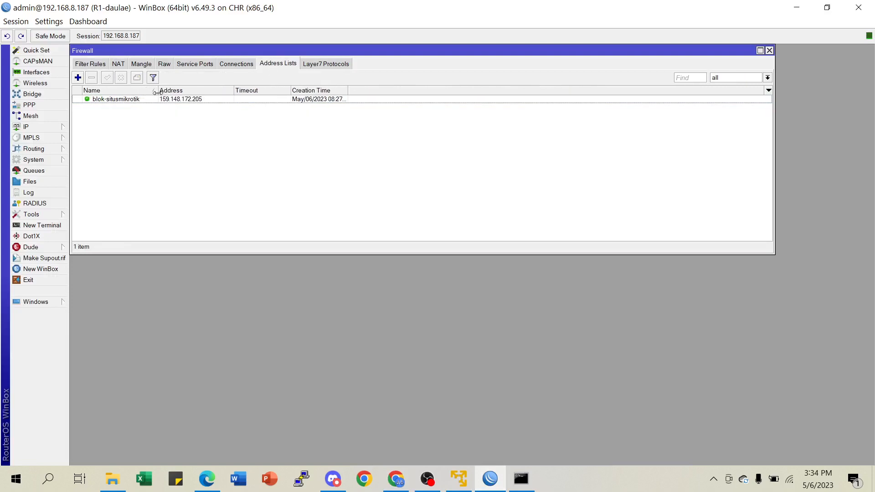
click(134, 100)
click(194, 151)
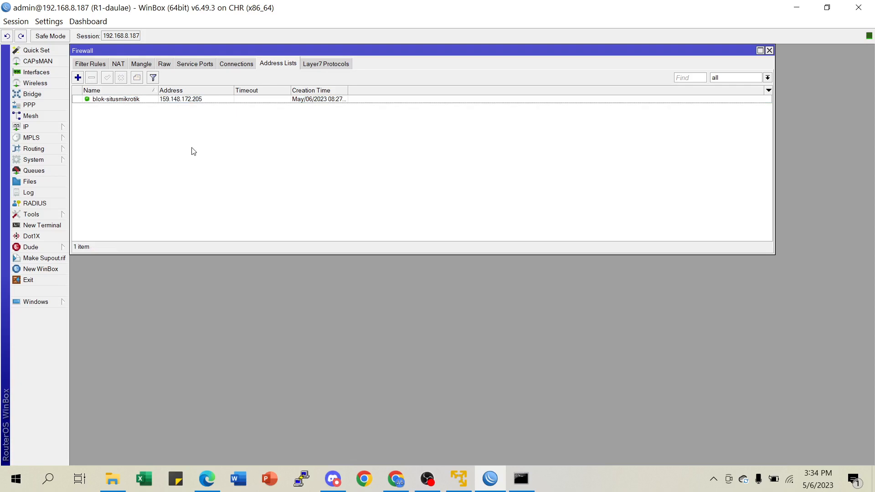
click(120, 99)
click(178, 105)
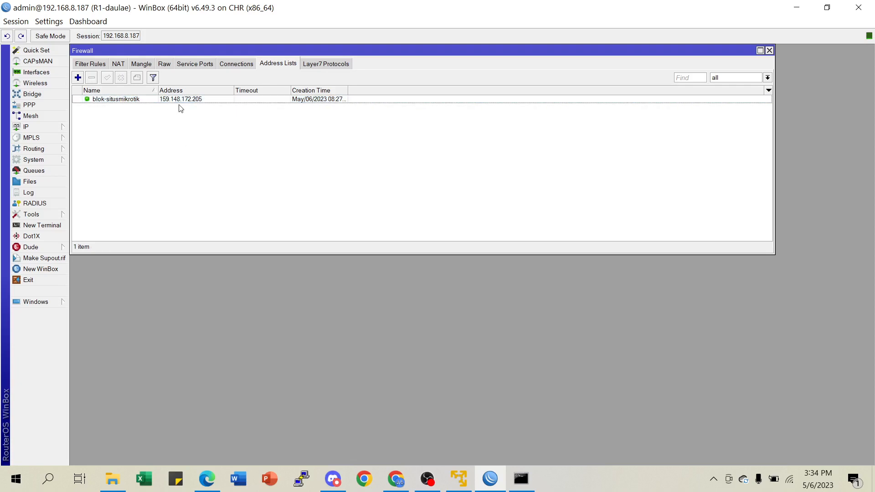
Review the drop rule's general, advanced and action settings, close the rule and Firewall windows, and minimise WinBox.
click(90, 64)
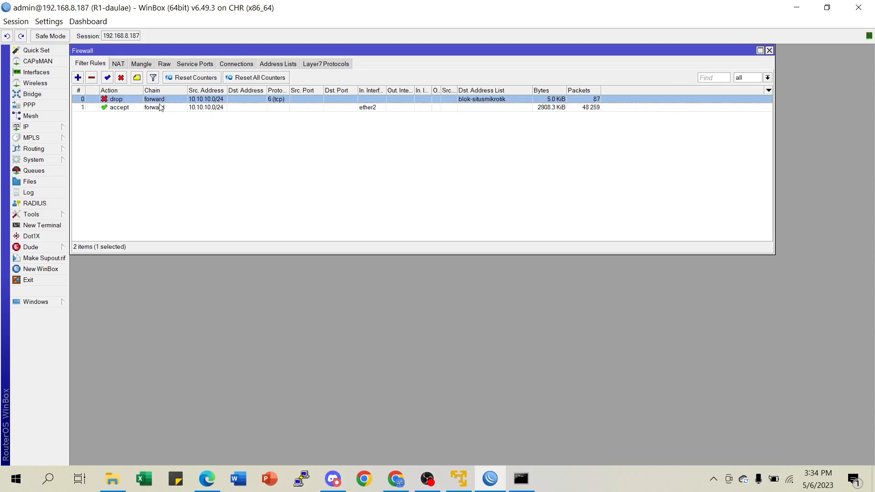
double_click(174, 100)
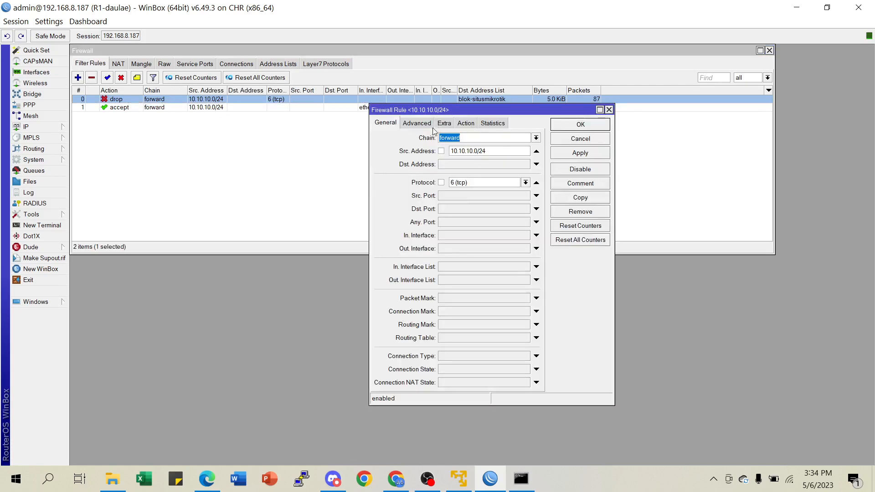
click(410, 122)
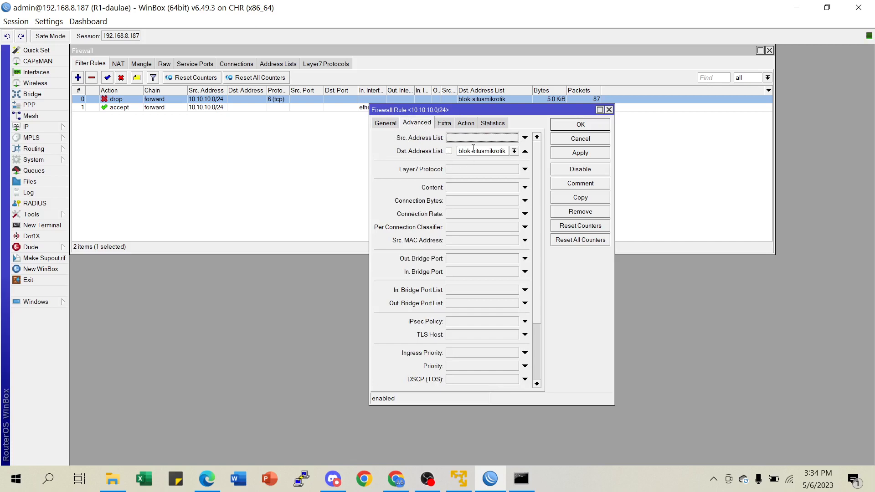
click(466, 123)
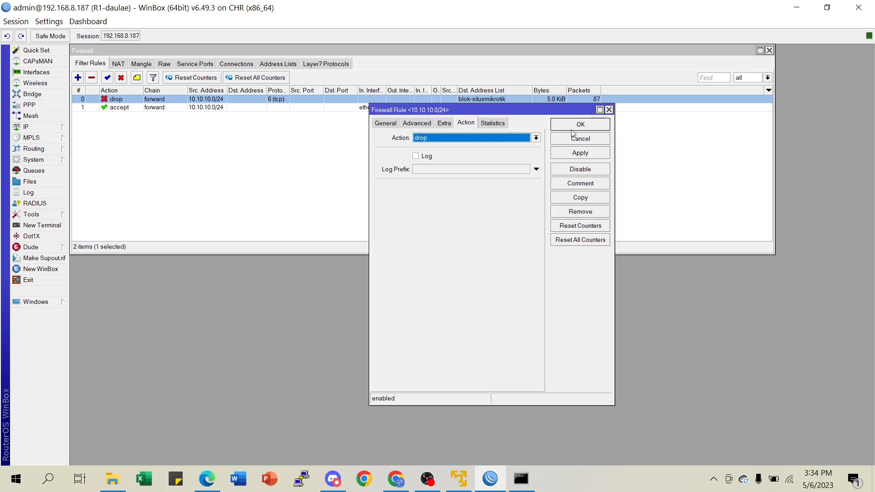
click(608, 110)
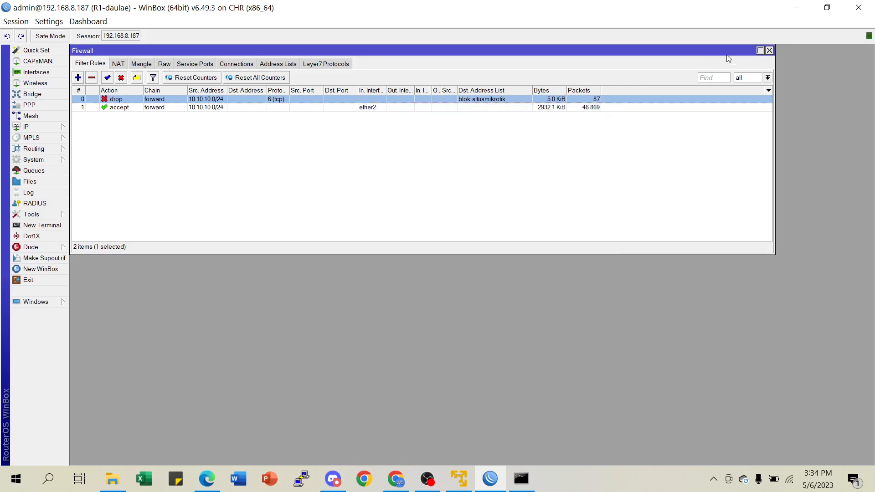
click(770, 51)
click(798, 8)
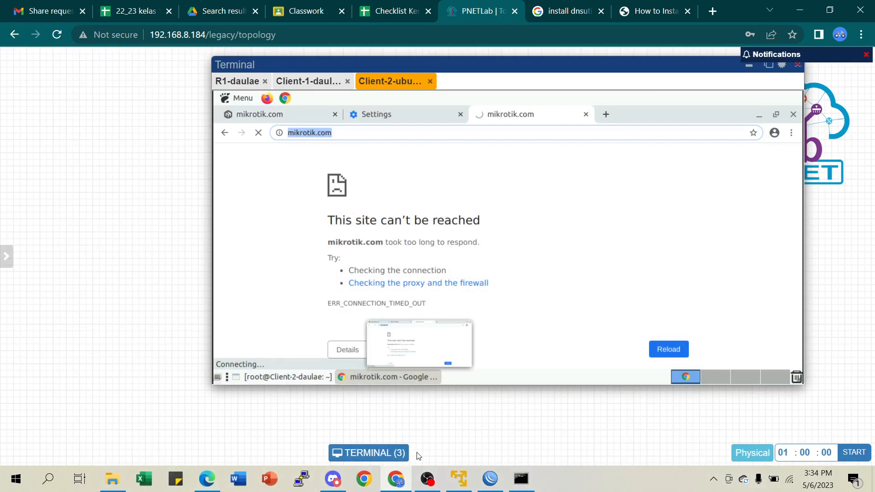
Reopen the firewall filter rules in WinBox and disable the drop rule for the blok-situsmikrotik list.
click(490, 479)
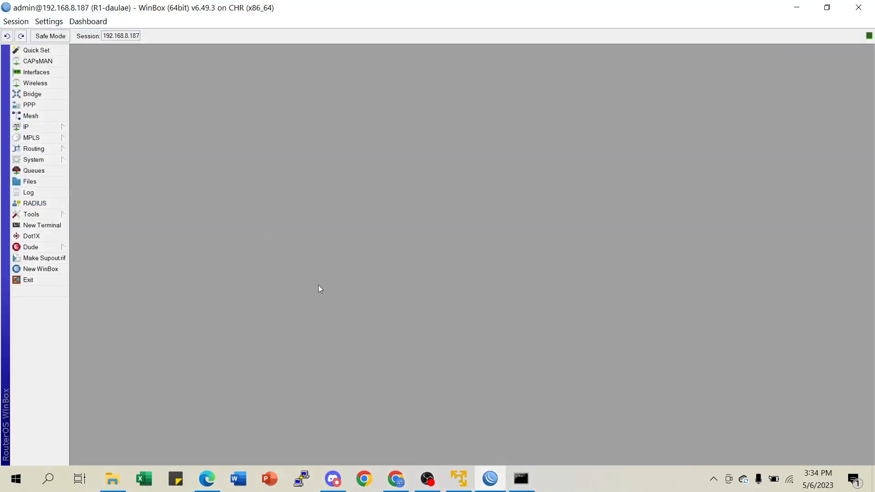
click(57, 129)
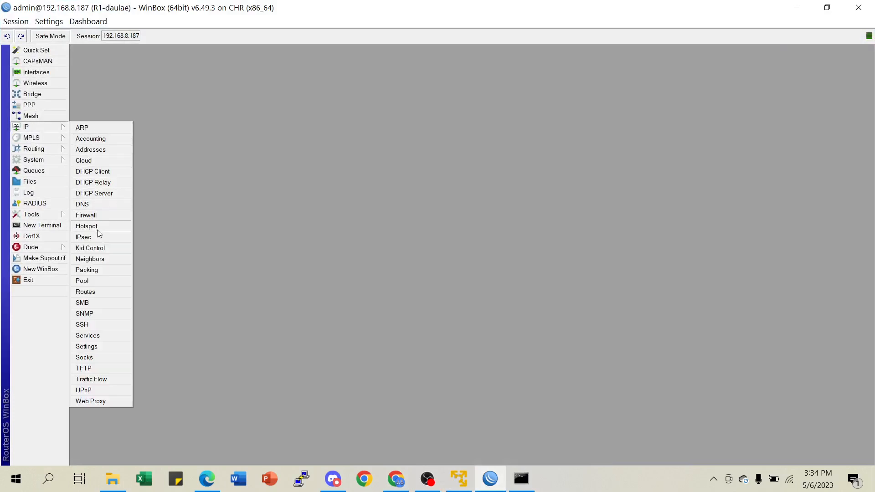
click(90, 216)
click(115, 99)
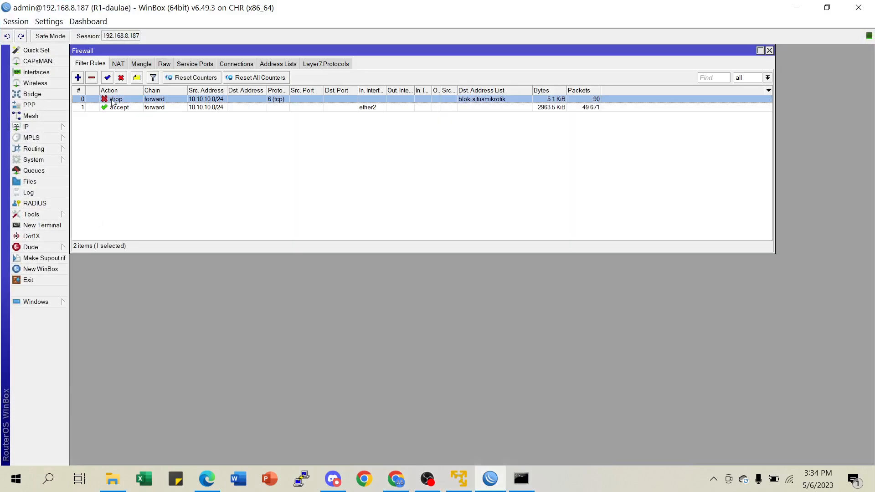
click(121, 78)
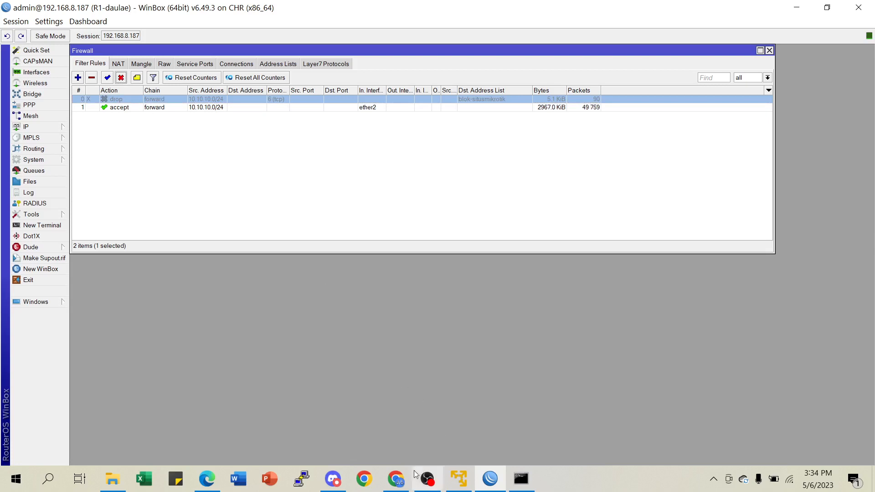
Return to Client-2's browser in PNETLab, stop the pending mikrotik.com attempt, and load the site again.
click(395, 478)
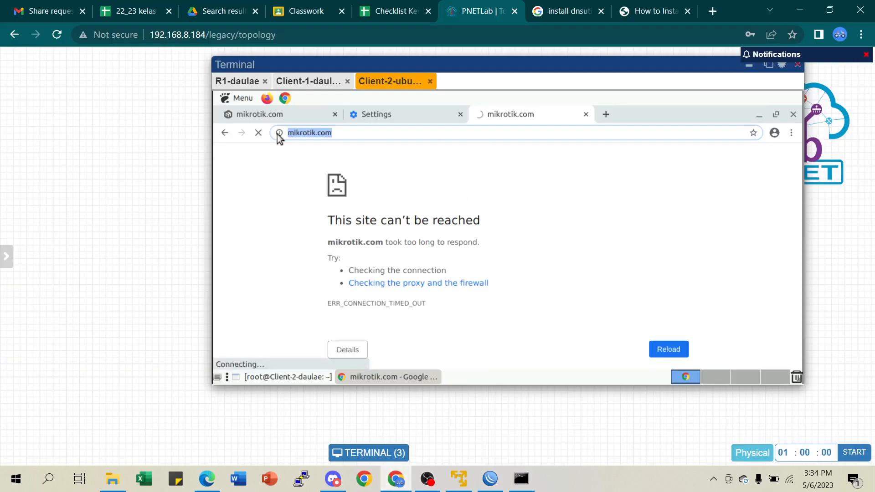
click(258, 133)
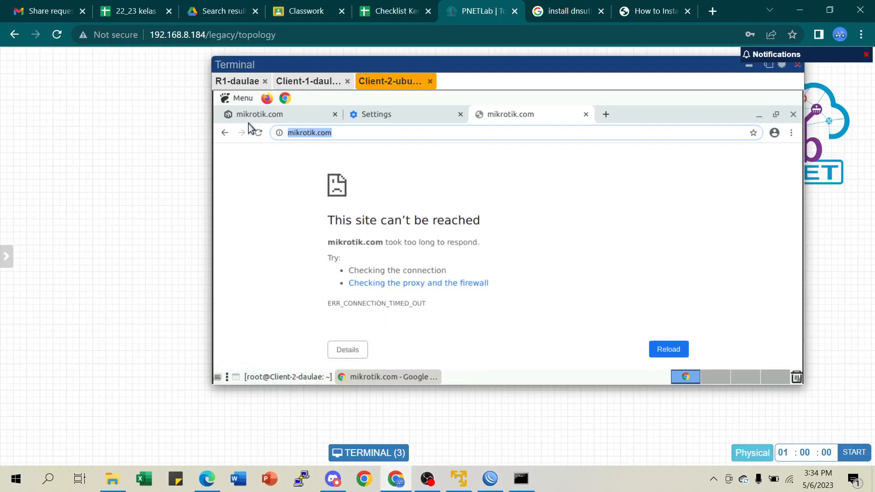
key(Return)
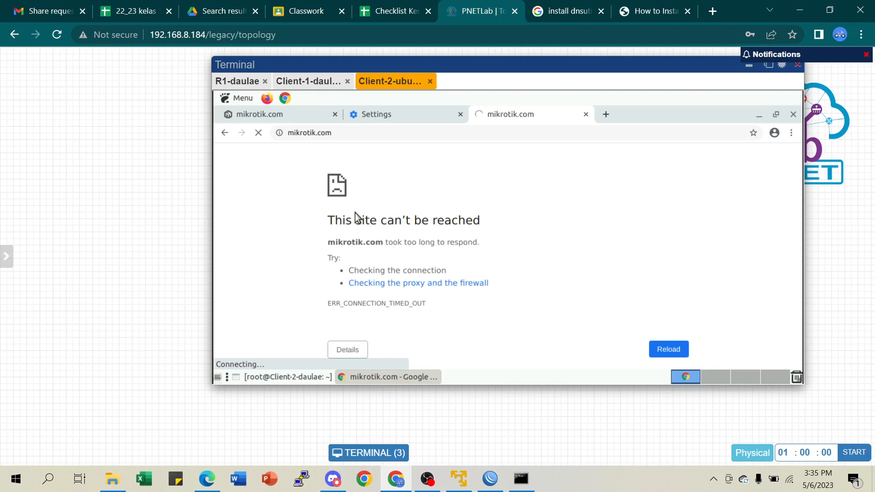
Test Client-2's internet connection from its terminal with ping 8.8.8.8, stopping it after several replies.
click(275, 378)
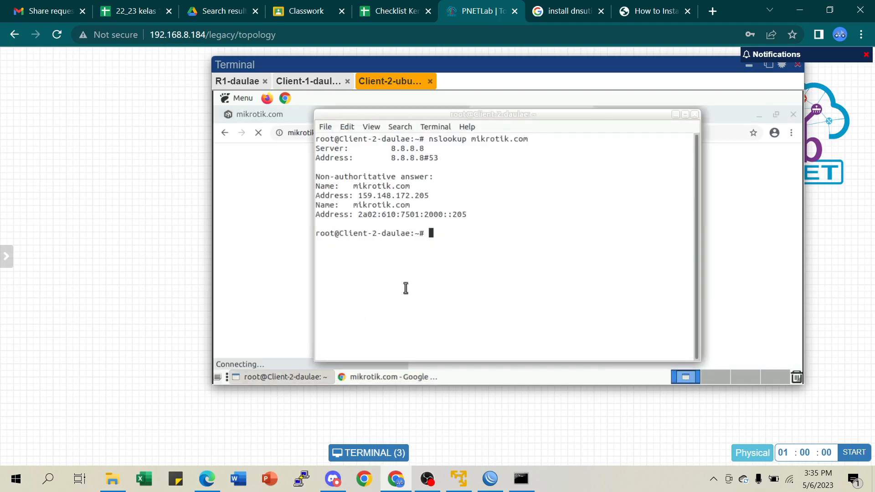
text(ping 8.8.8.8)
key(Return)
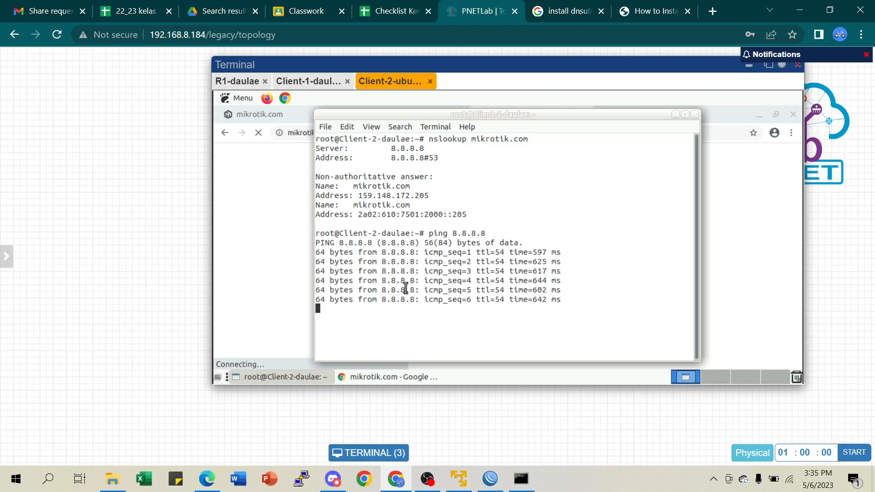
key(ctrl+c)
Ping mikrotik.com from Client-2's terminal and stop the ping after several replies.
text(ping )
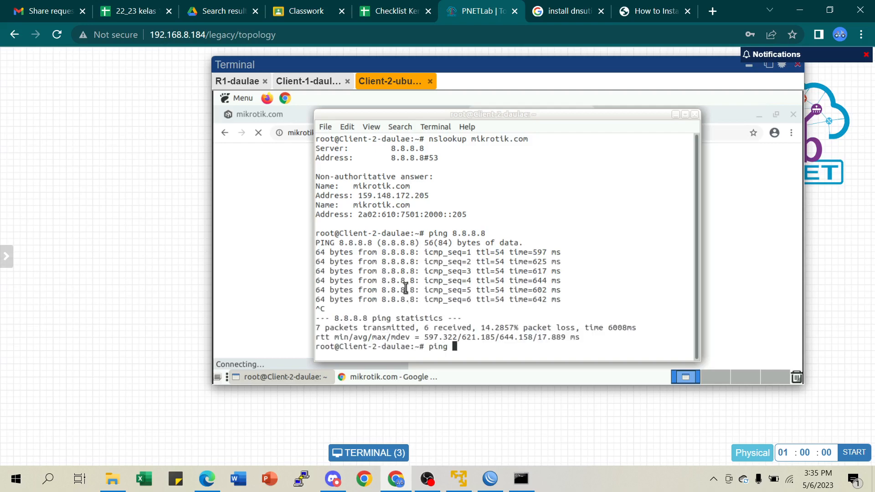
text(mikrotik.com)
key(Return)
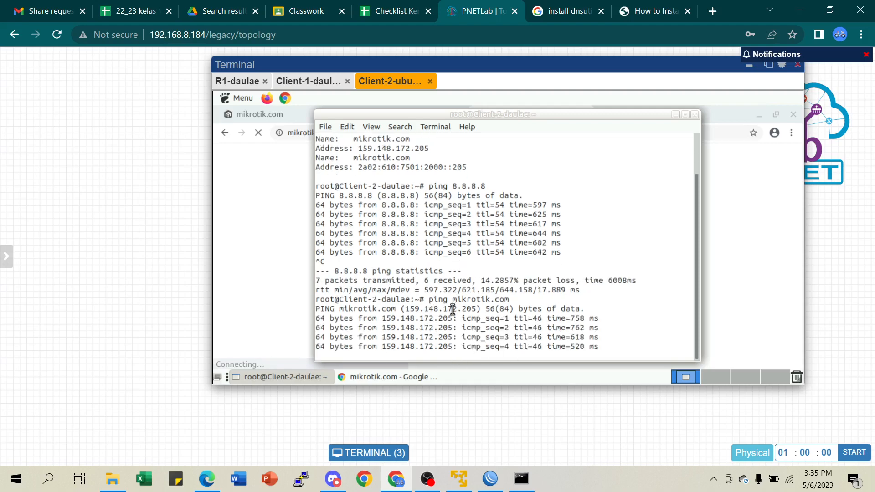
key(ctrl+c)
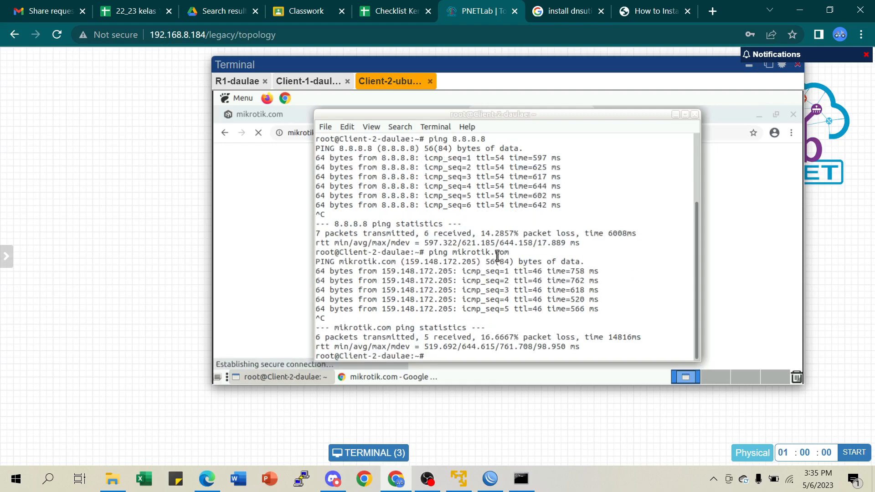
Minimise Client-2's terminal, check both mikrotik.com browser tabs, and reload the site in the last tab.
click(676, 115)
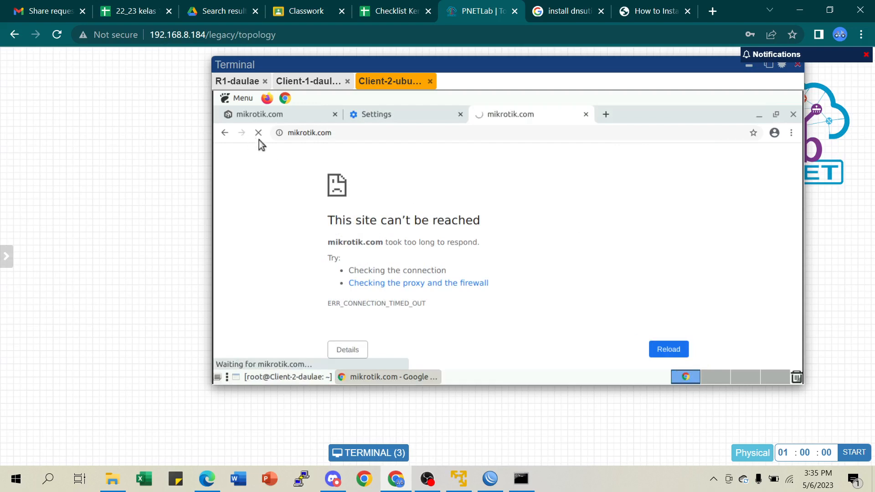
click(262, 119)
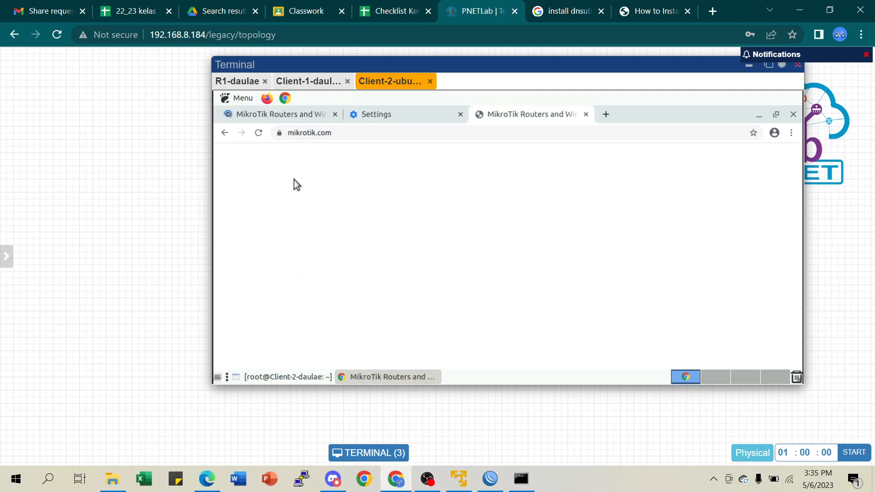
click(280, 114)
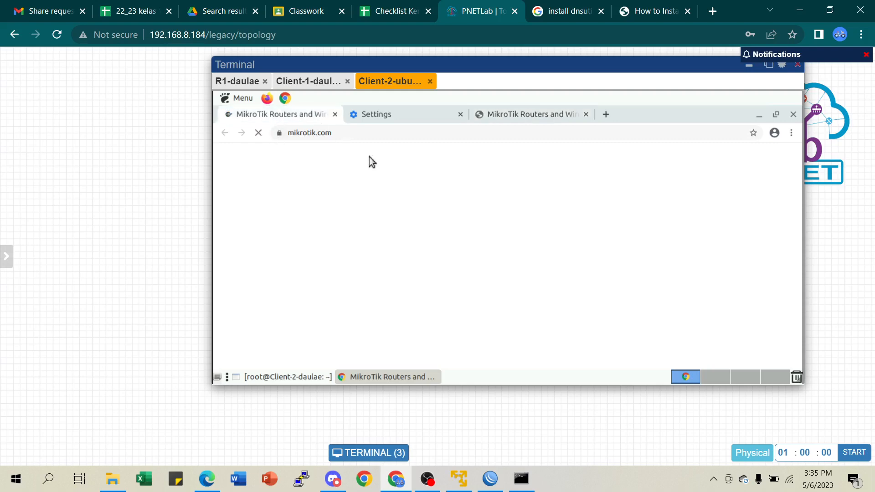
click(494, 116)
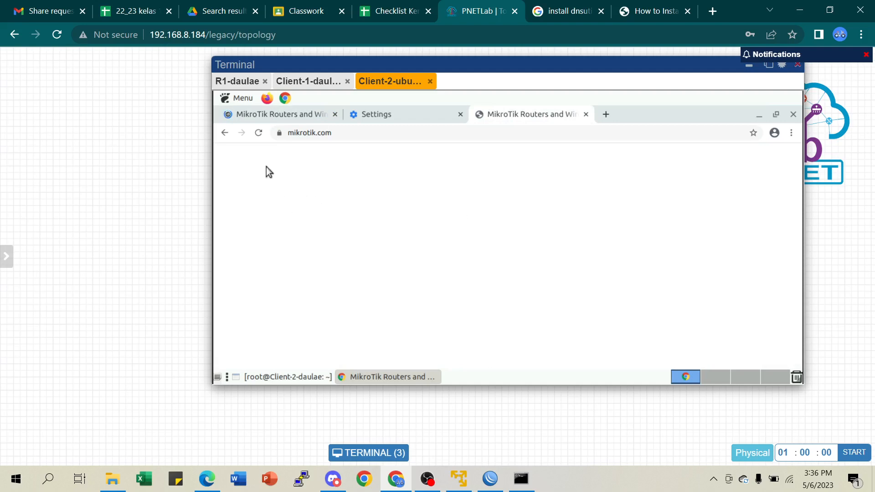
click(258, 133)
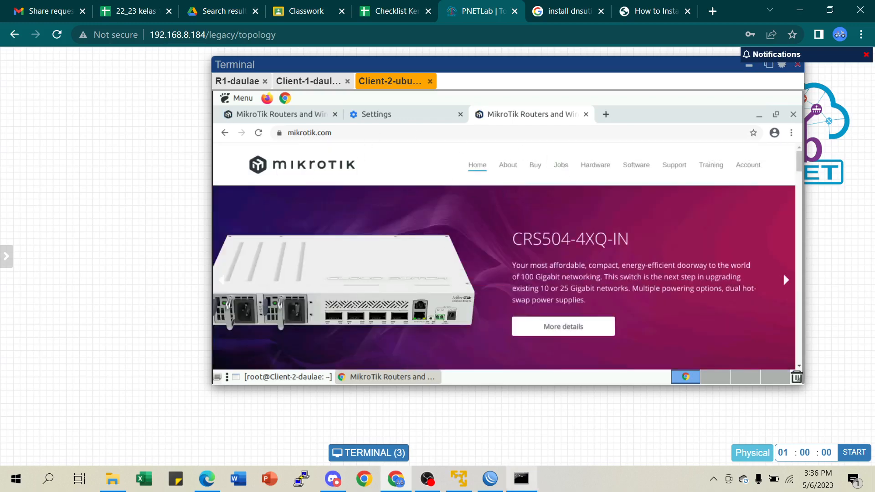
Check the disabled drop rule in WinBox, then minimise WinBox and the PNETLab terminal window.
click(491, 479)
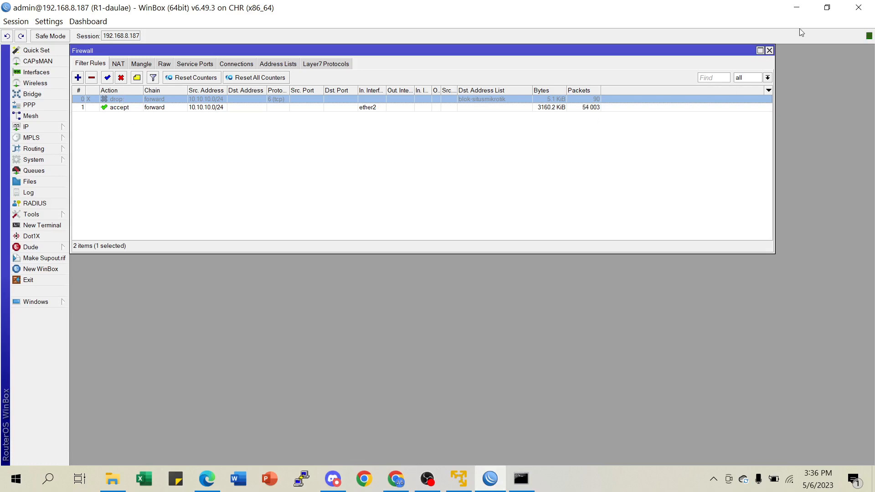
click(796, 9)
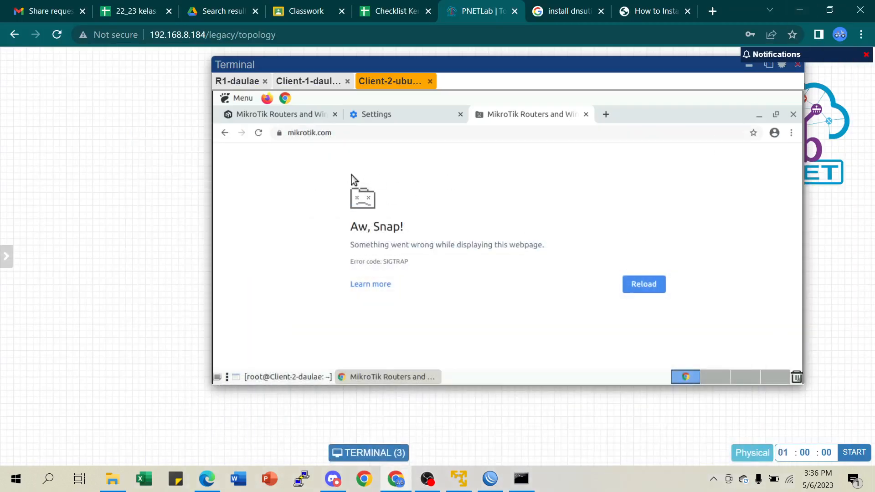
click(749, 66)
Select the Address List topic in cell B55 of the class checklist spreadsheet, and minimise the Chrome and Edge windows.
click(401, 14)
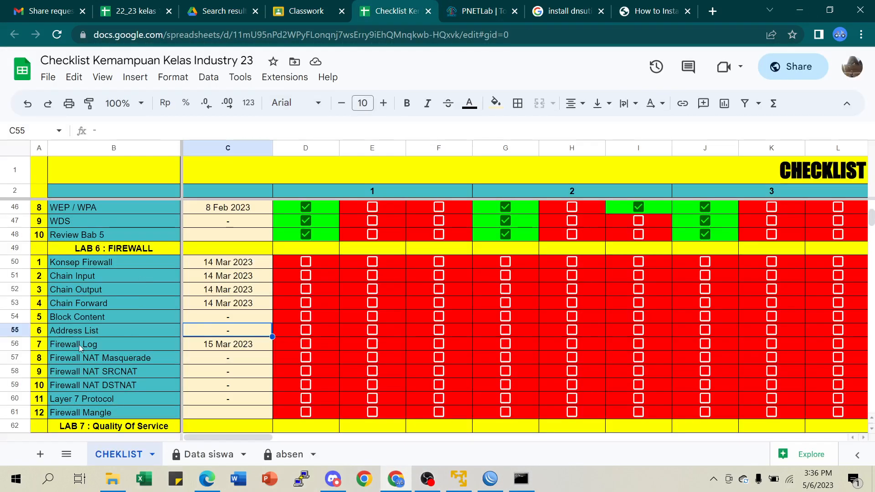
click(87, 332)
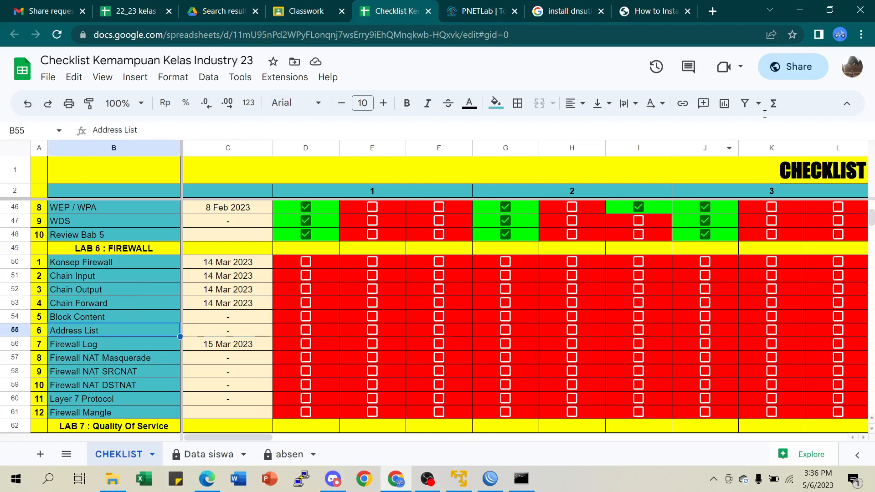
click(800, 10)
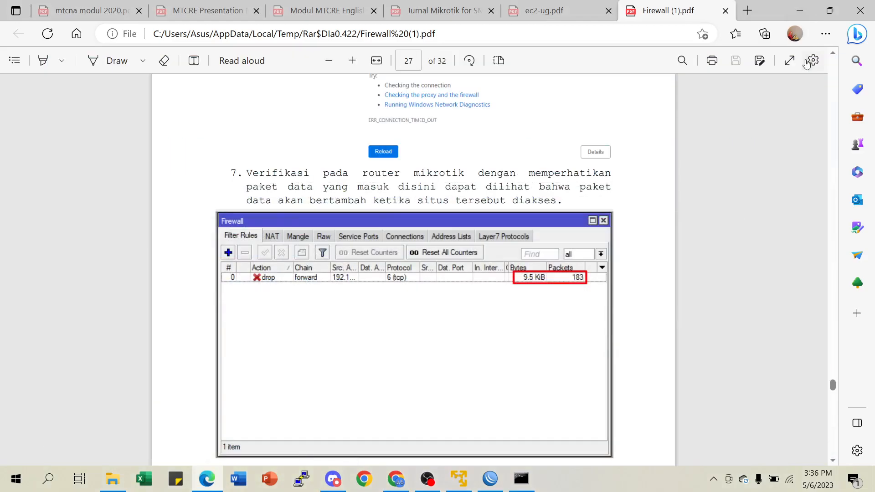
click(799, 10)
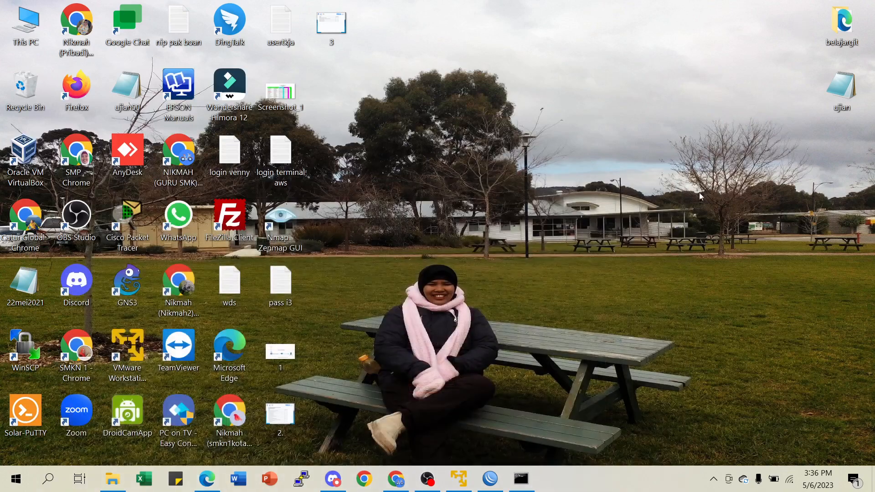